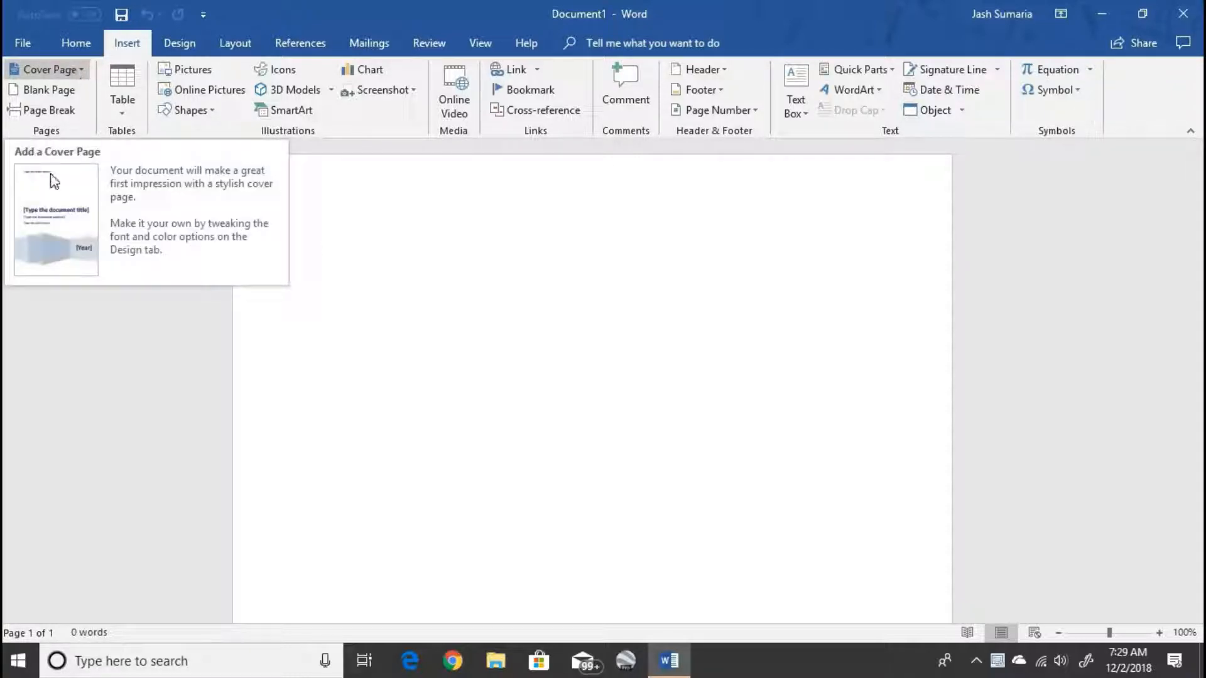
- Try the Filigree cover page in the blank document and undo its insertion
click(56, 68)
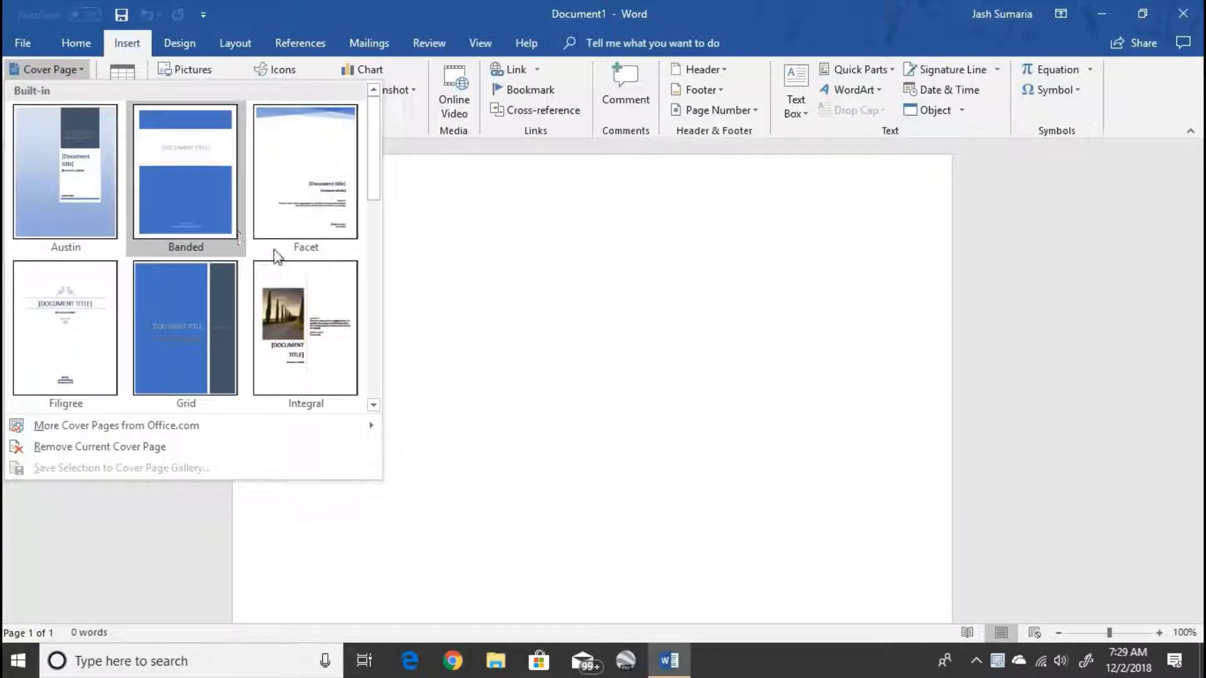
click(254, 382)
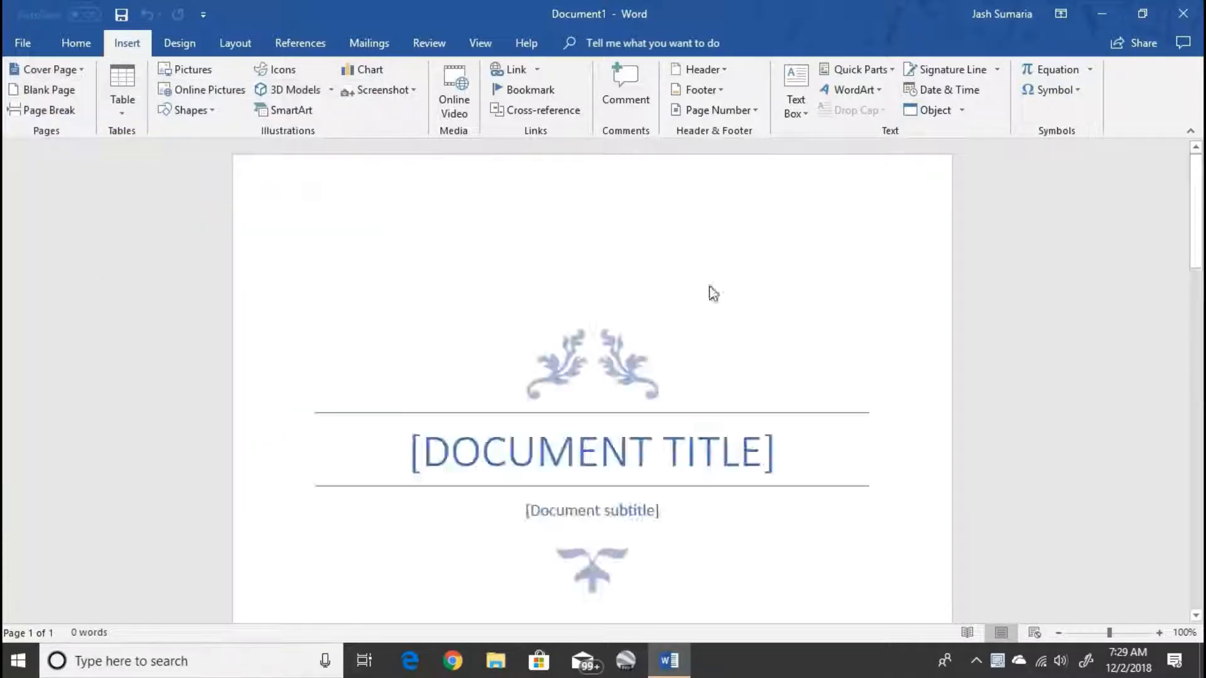
mouse_move(1200, 248)
mouse_down()
mouse_move(1200, 334)
mouse_move(1200, 214)
mouse_move(1202, 487)
mouse_move(1202, 239)
mouse_up()
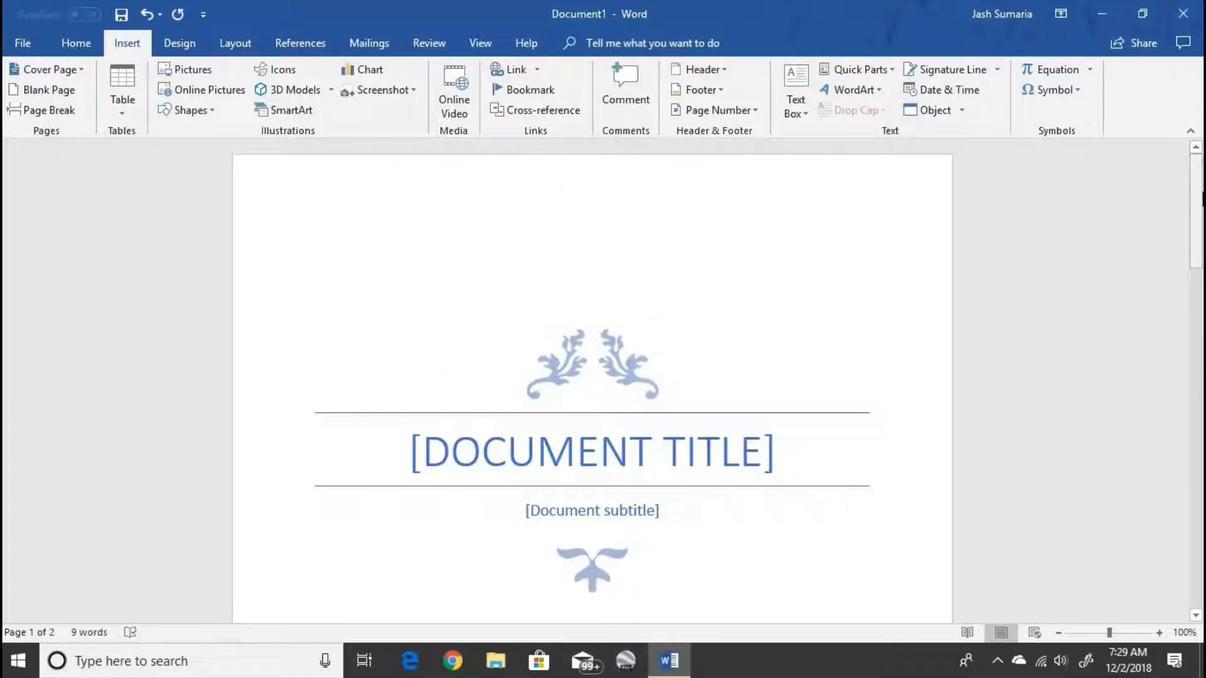
key(ctrl+z)
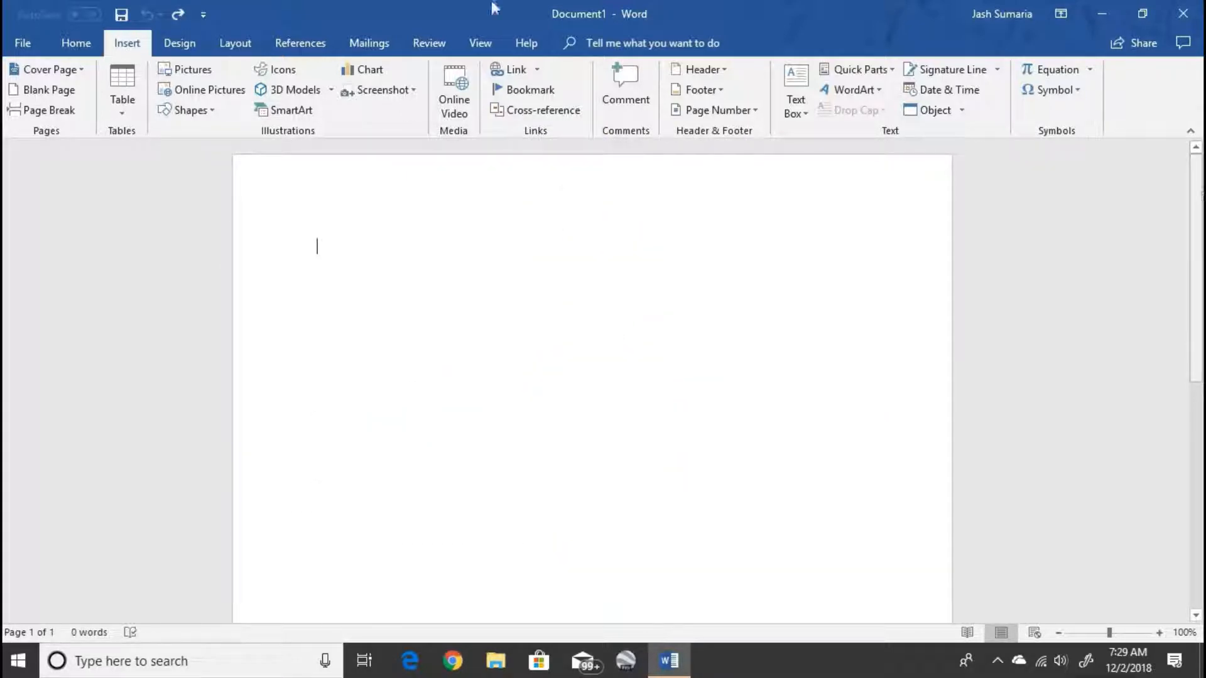
- Try inserting a blank page into the document and undo the insertion
click(49, 90)
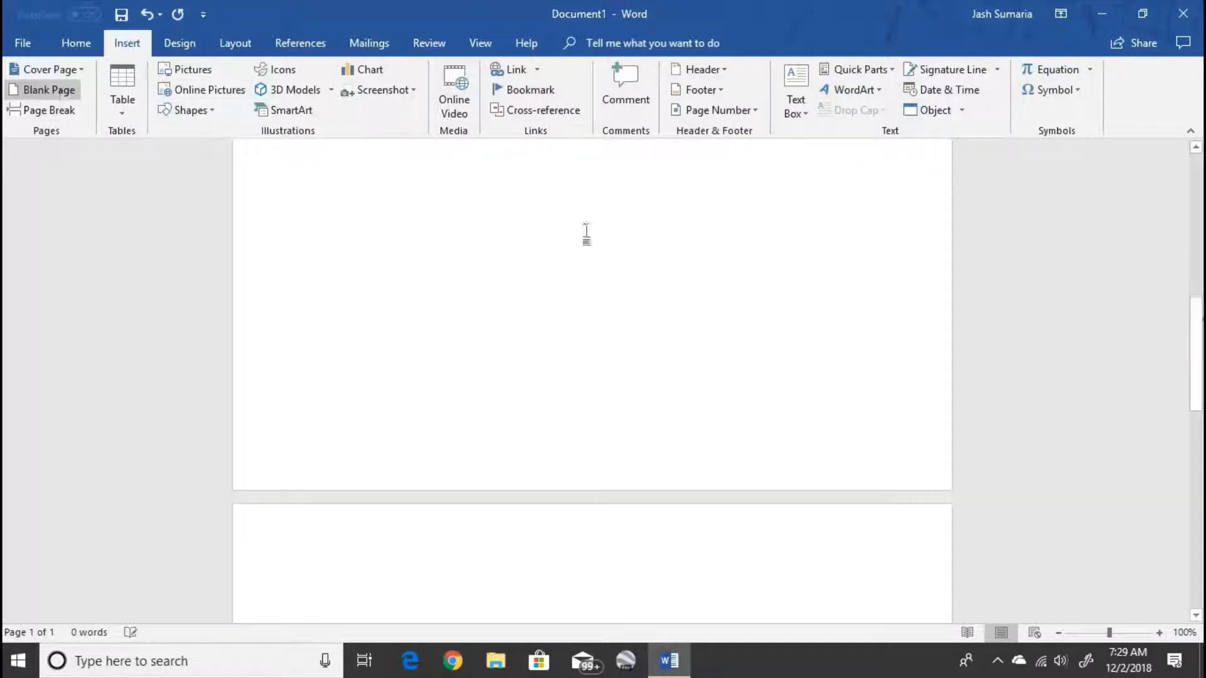
drag(1202, 359, 1151, 89)
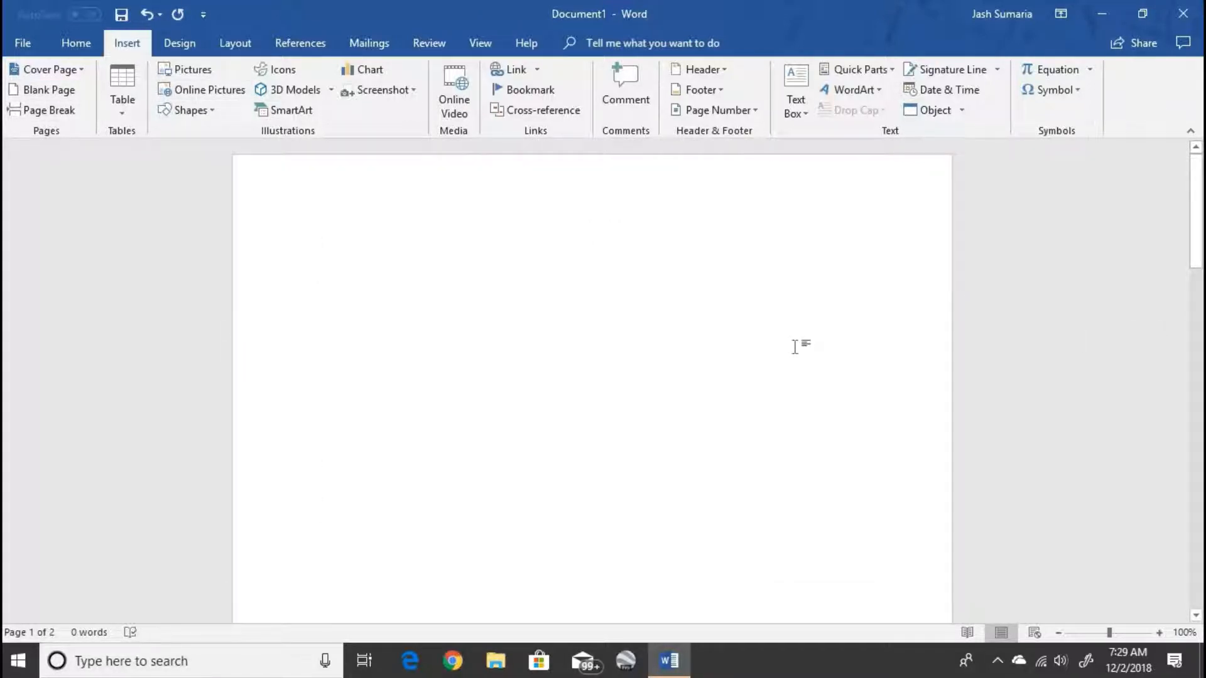
key(ctrl+z)
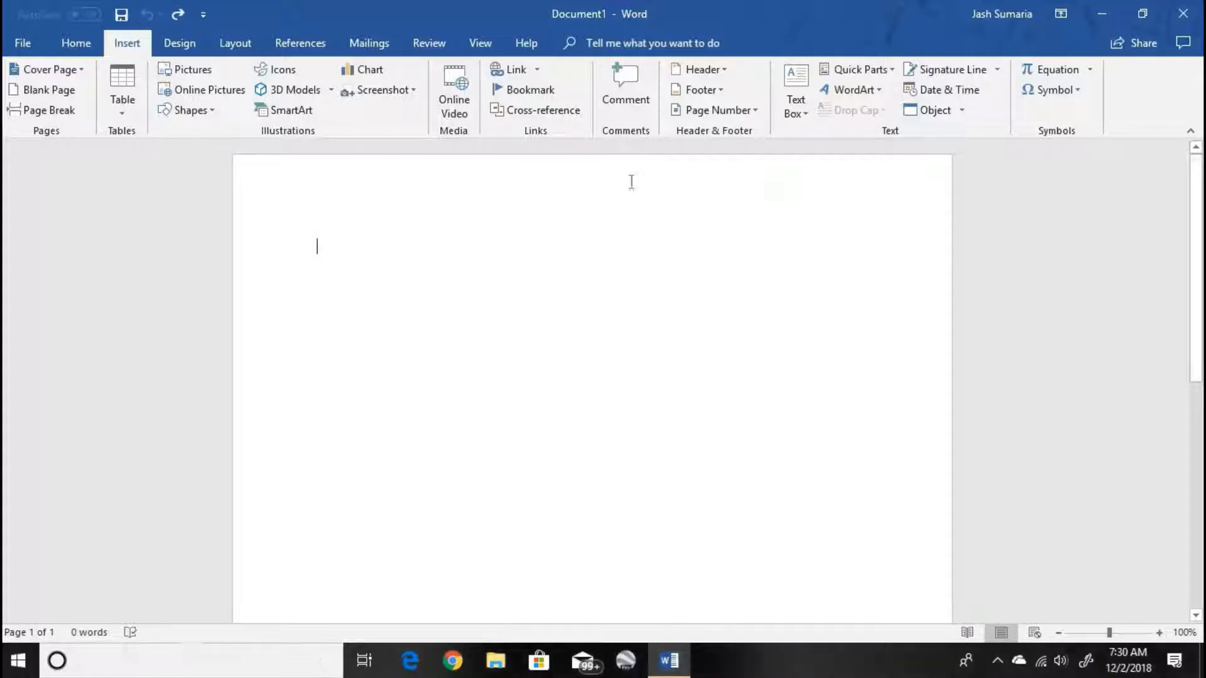
- Try inserting a page break, check the resulting second page, and undo the break
click(63, 111)
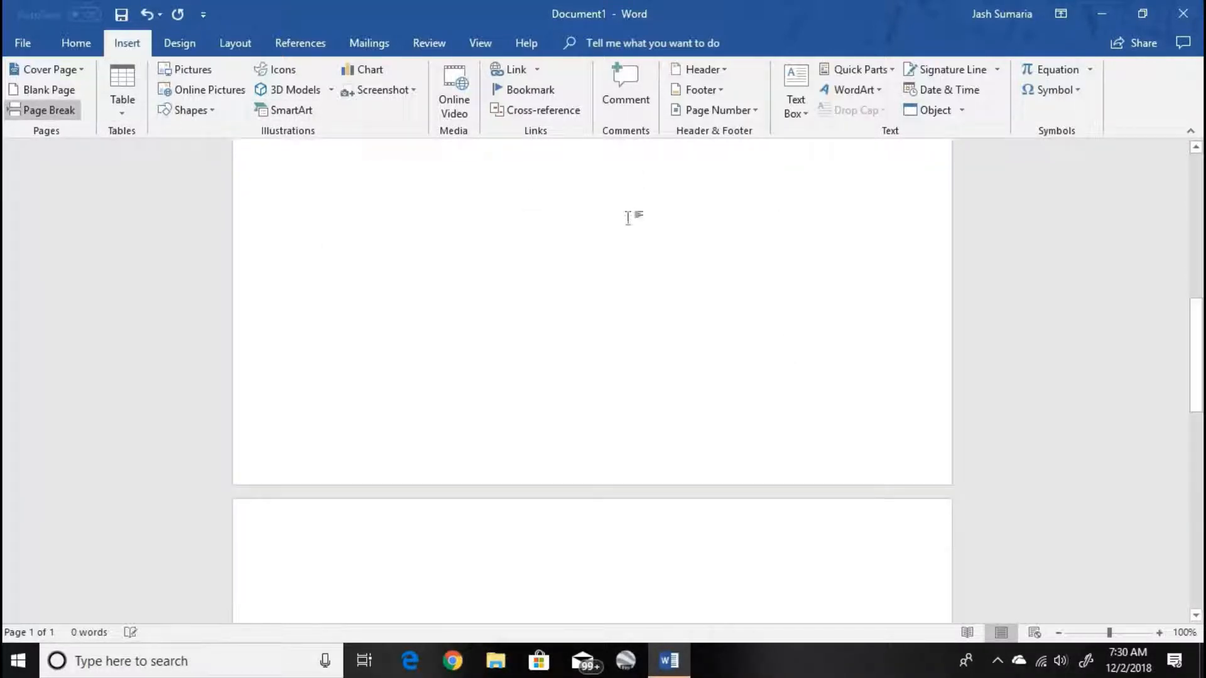
drag(1202, 371, 1202, 407)
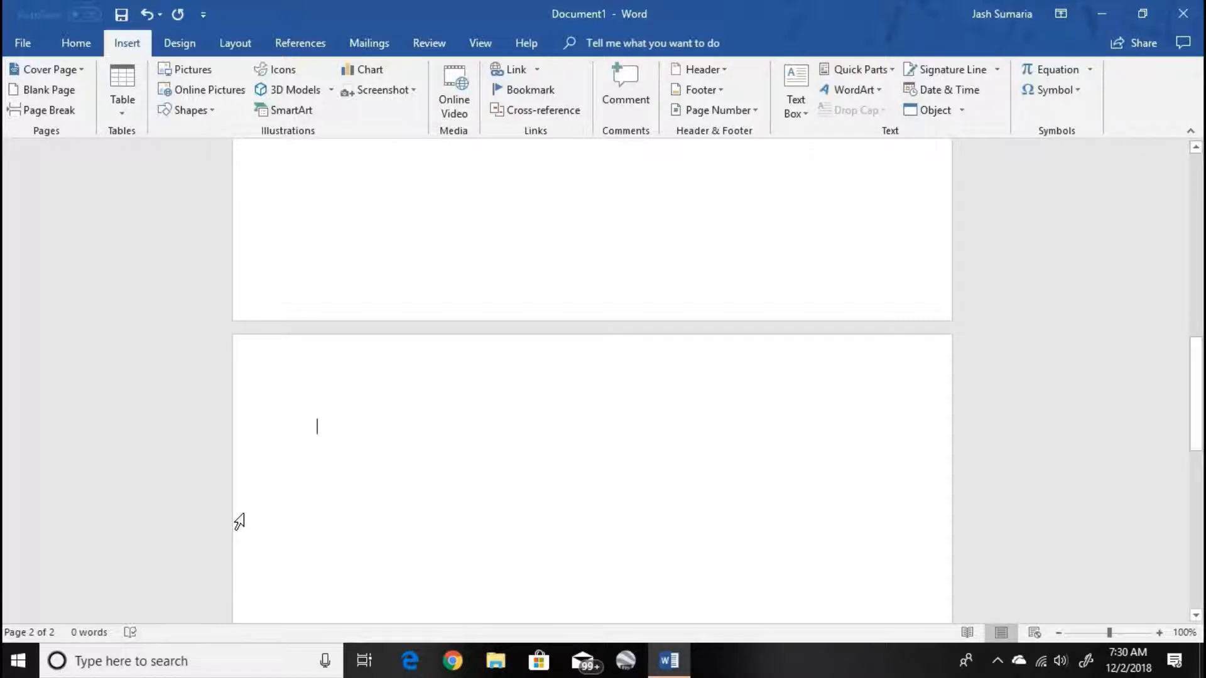
key(ctrl+z)
drag(1201, 310, 1202, 268)
- Try inserting a table of 10 columns by 8 rows and undo the insertion
click(129, 98)
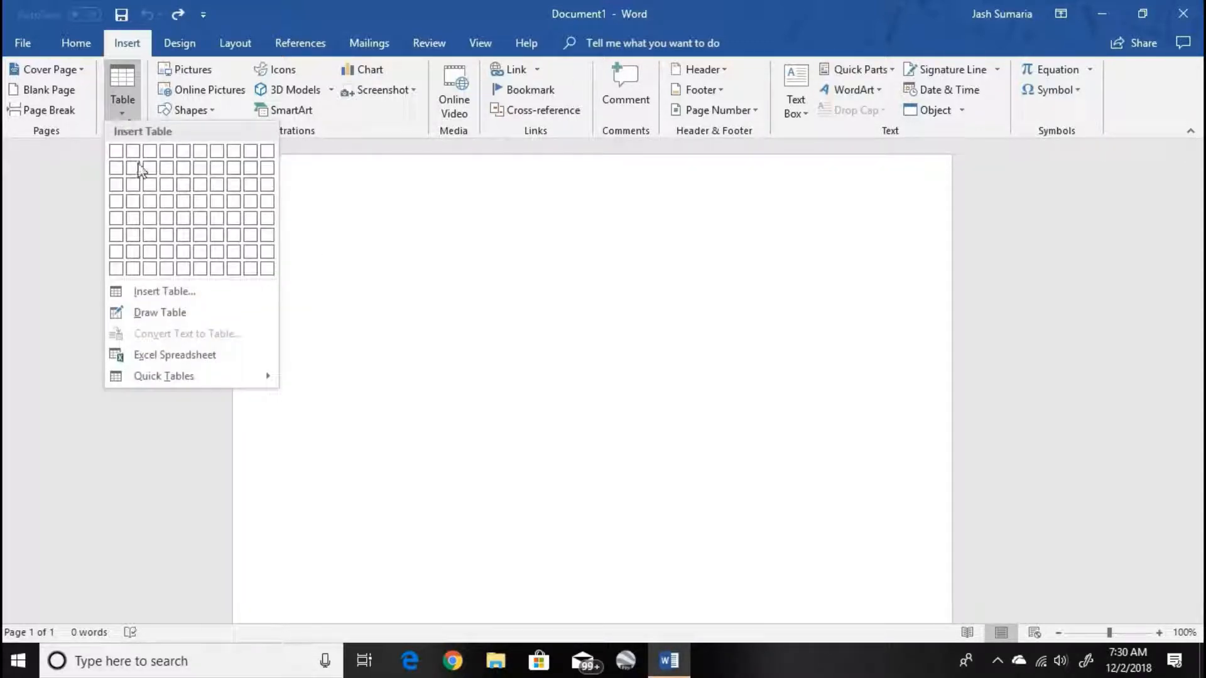
click(267, 268)
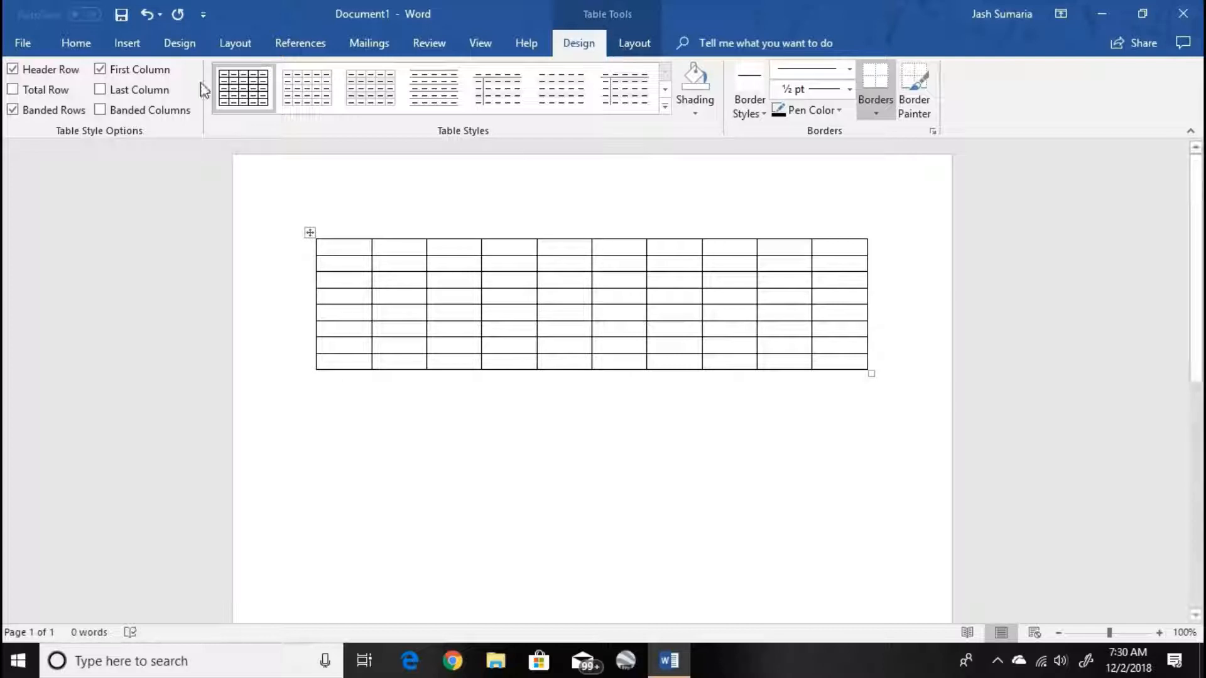
click(128, 44)
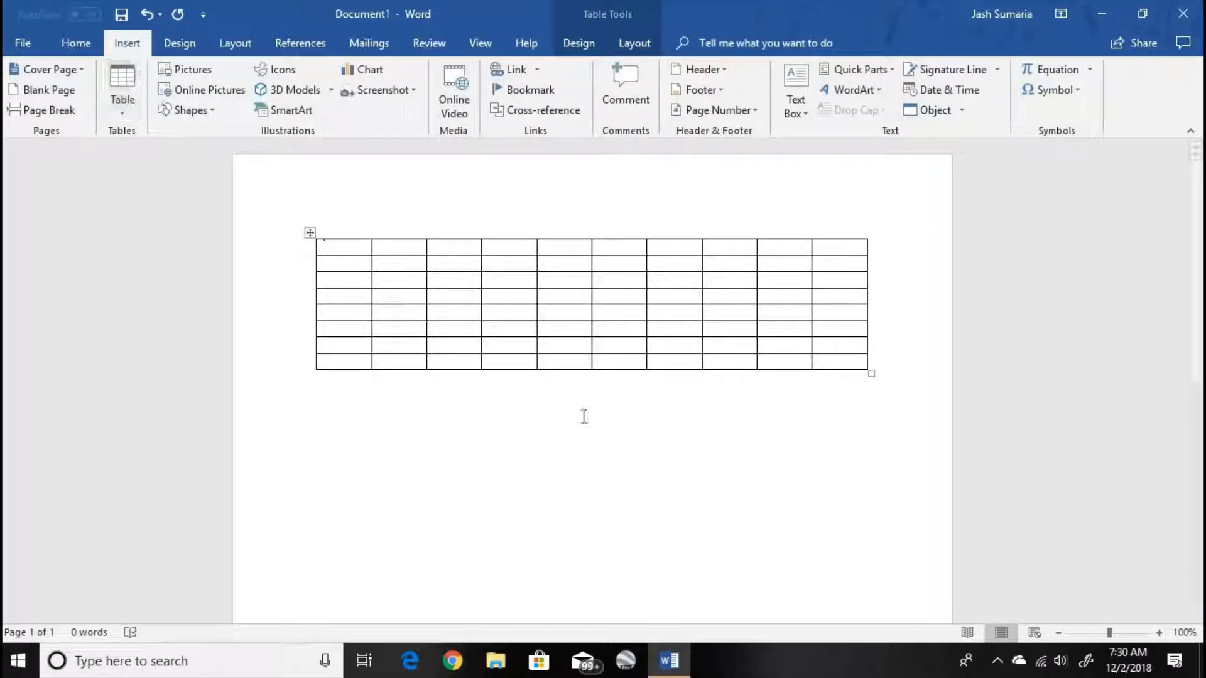
key(ctrl+z)
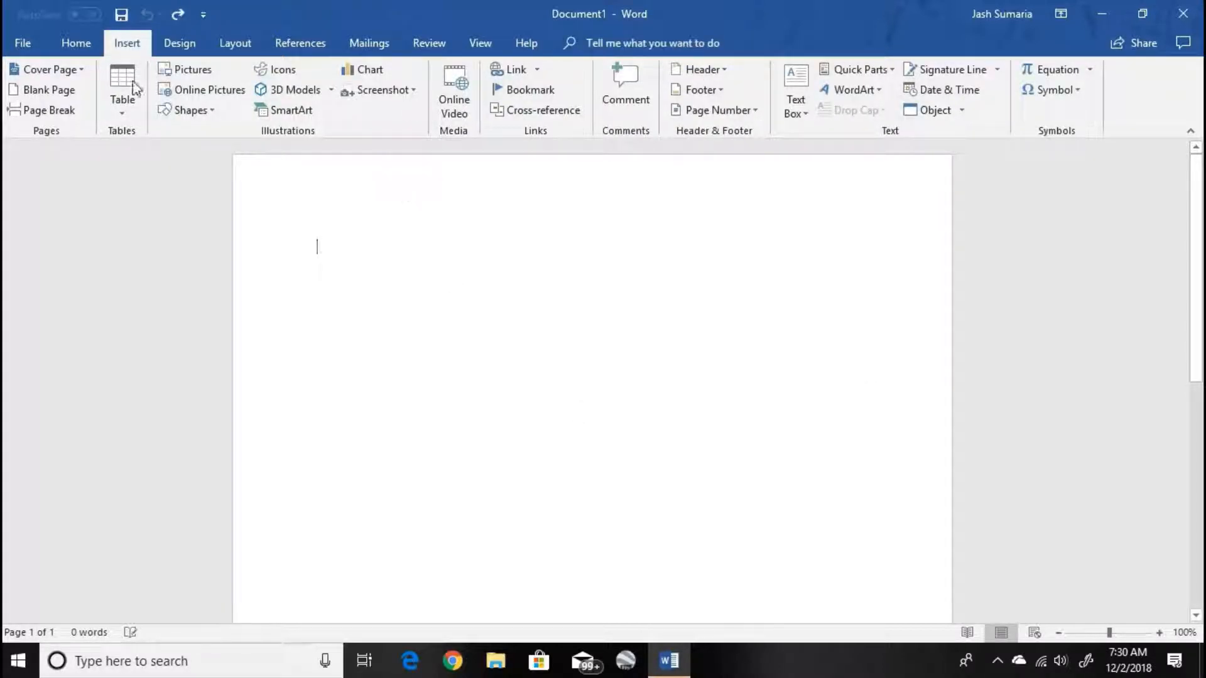
- Try Draw Table with a frame about 7.6" by 1.85" and an overlapping cell, and undo everything drawn
click(122, 105)
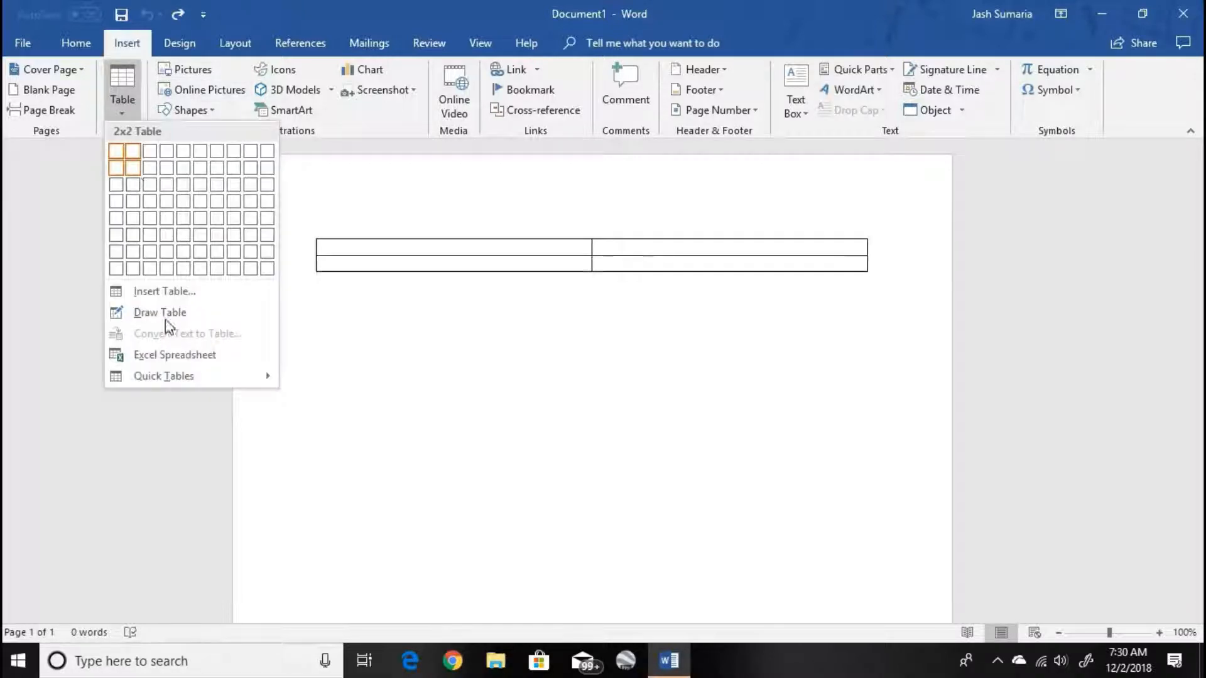
click(165, 314)
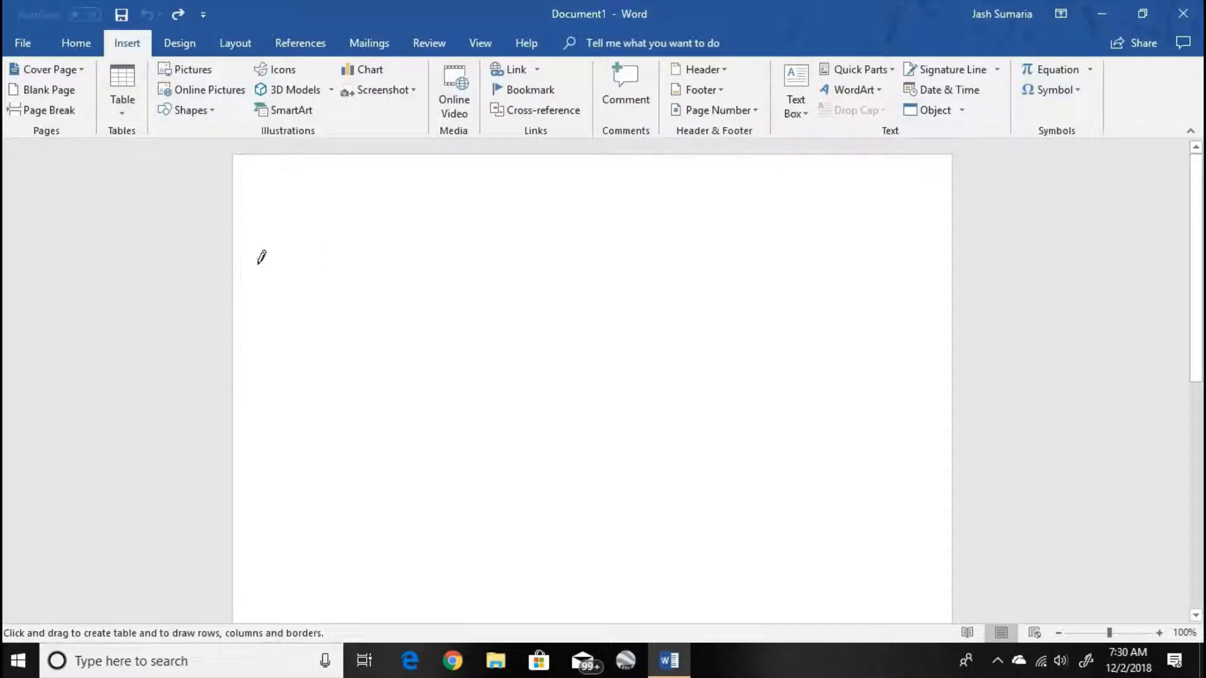
mouse_move(274, 248)
mouse_down()
mouse_move(697, 228)
mouse_move(917, 405)
mouse_up()
mouse_move(601, 237)
mouse_down()
mouse_move(620, 302)
mouse_move(605, 366)
mouse_move(613, 394)
mouse_up()
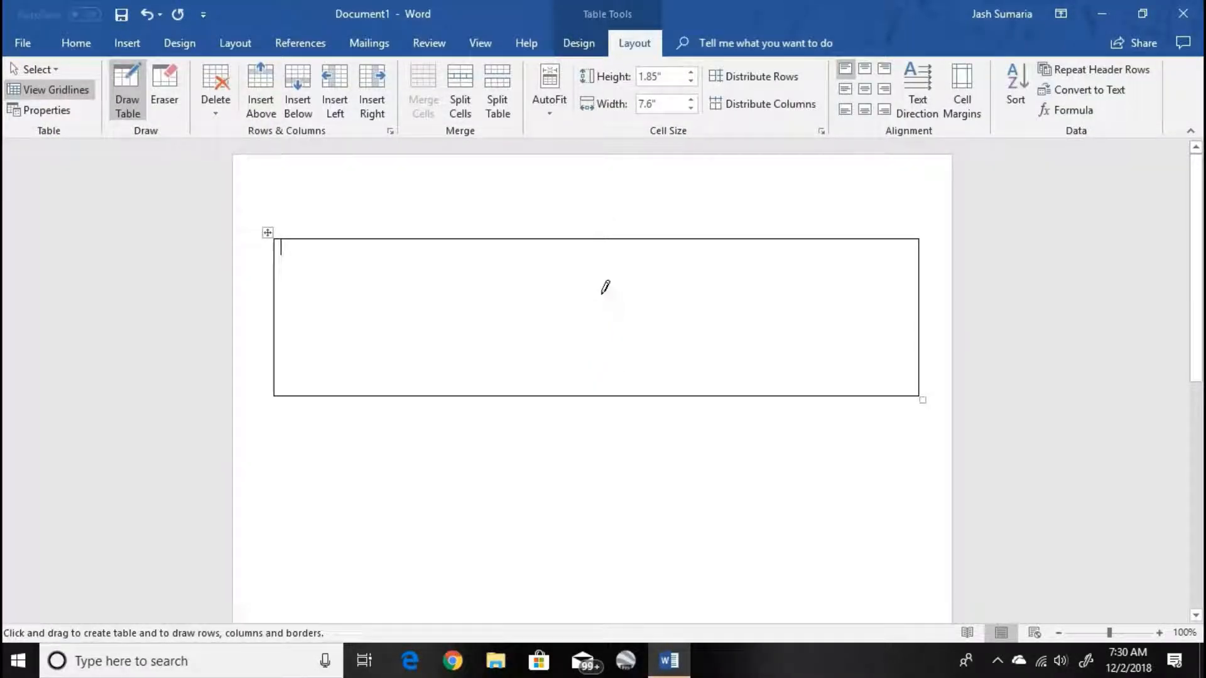
mouse_move(575, 246)
mouse_down()
mouse_move(837, 468)
mouse_move(836, 496)
mouse_up()
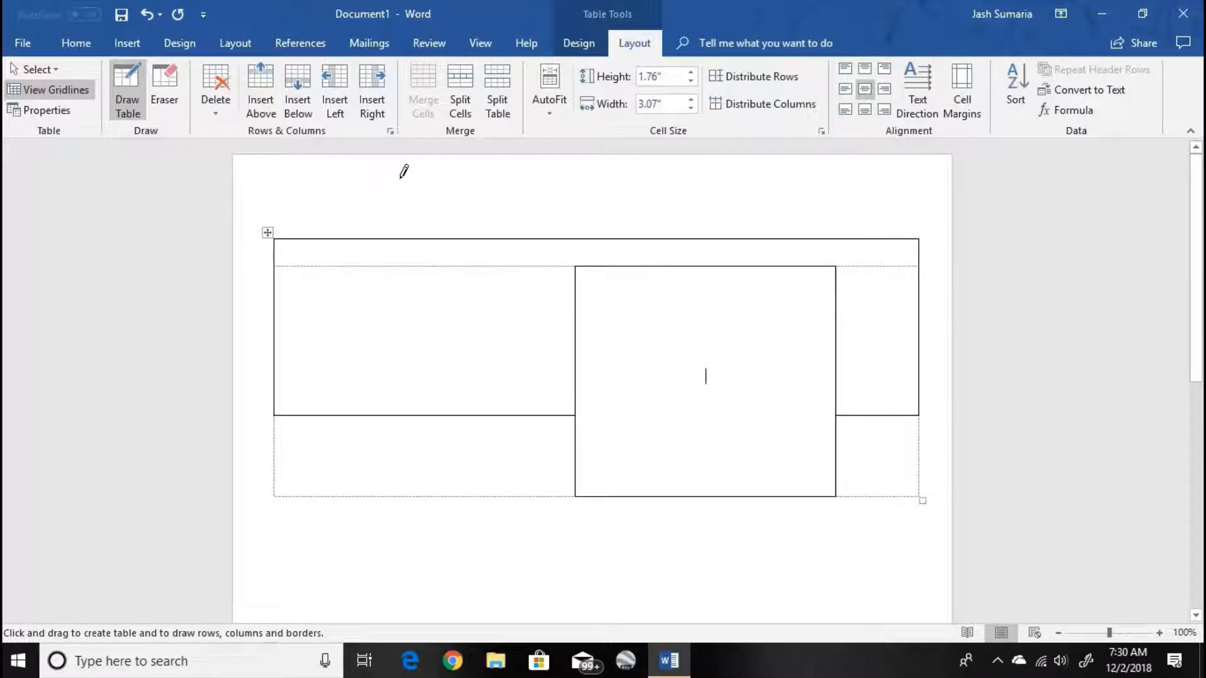
key(ctrl+z)
key(ctrl+z)
key(ctrl+z)
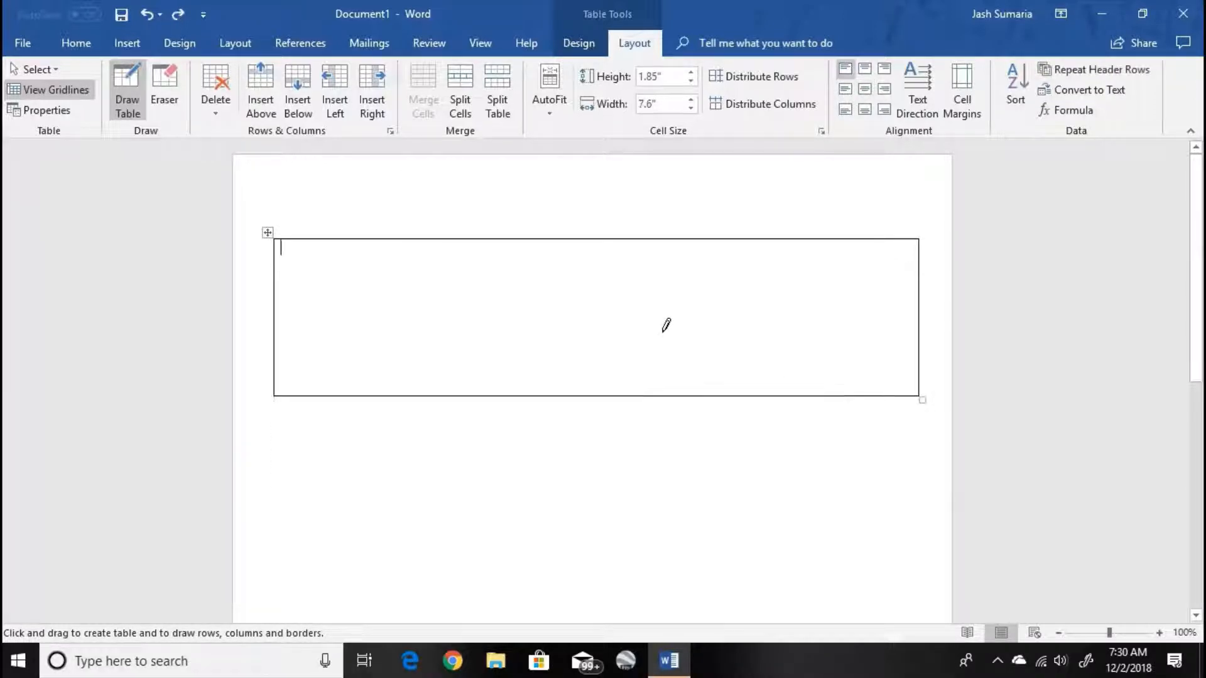
- Insert the picture Microsoft-Word-2016-4.jpg from the Pics folder inside Filthy Facts in Documents
click(130, 46)
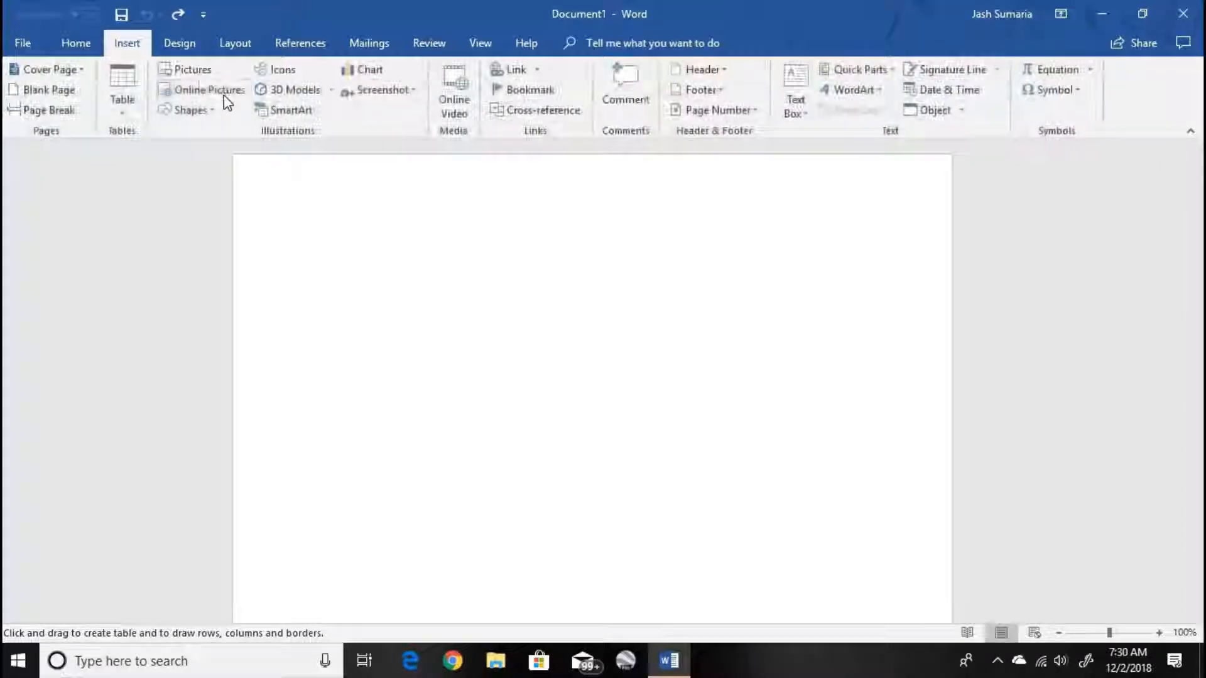
click(181, 74)
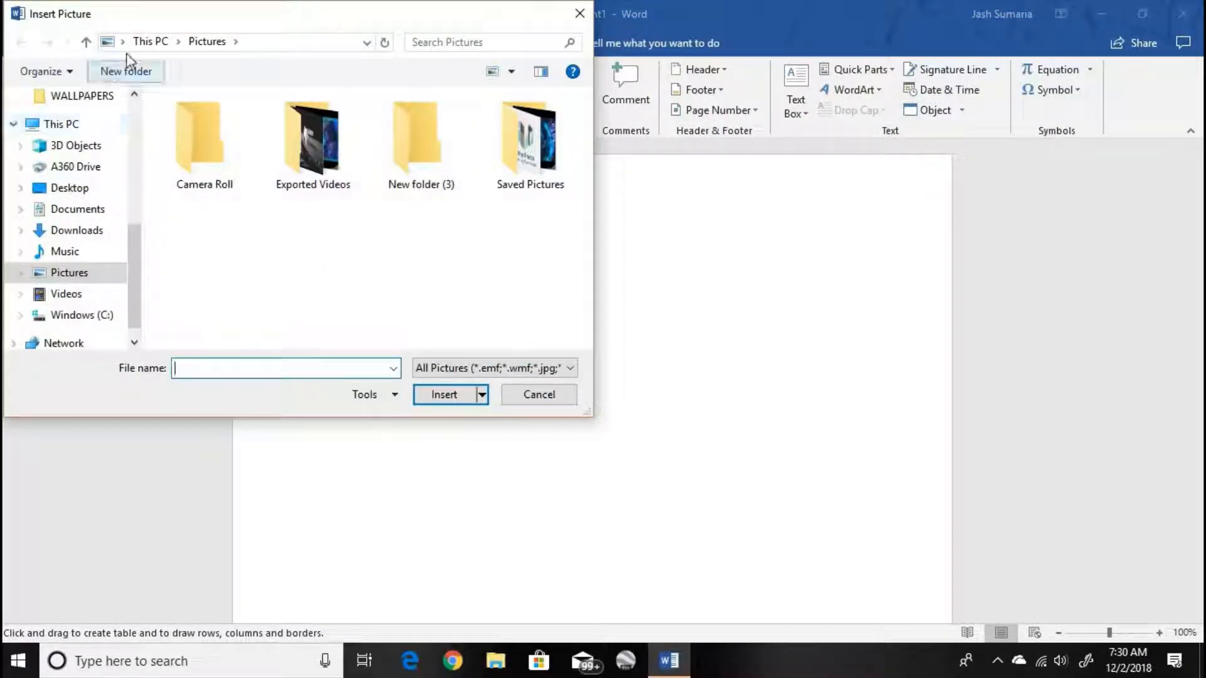
click(144, 44)
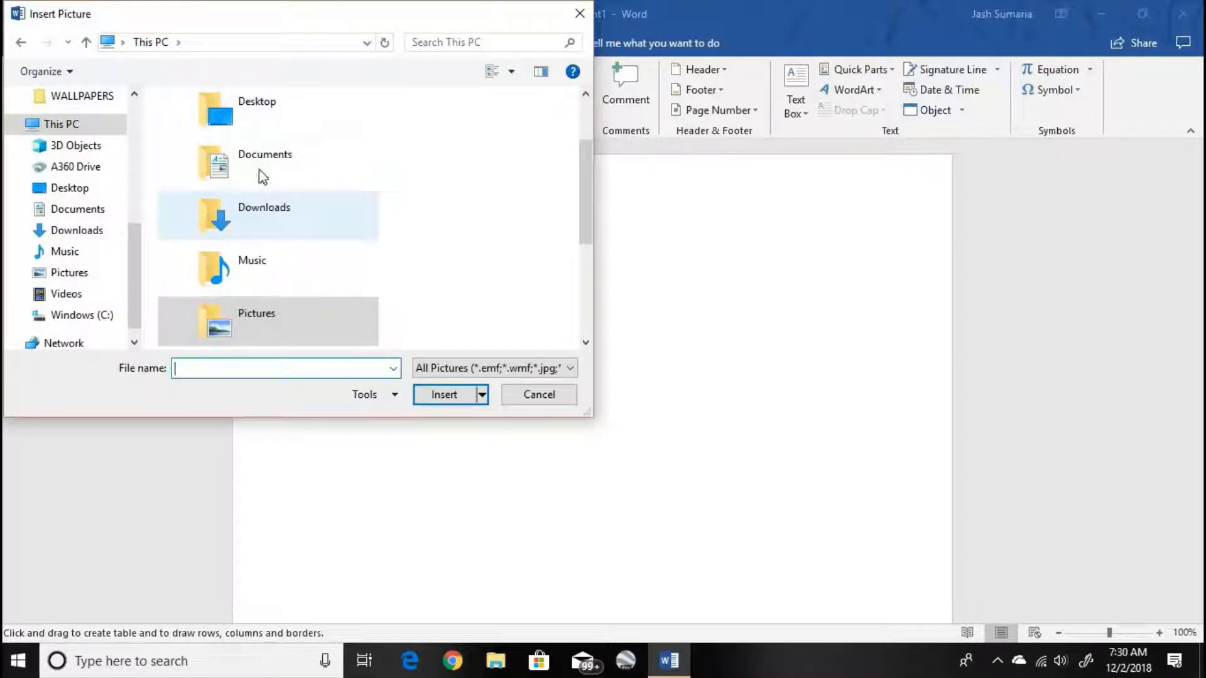
double_click(262, 175)
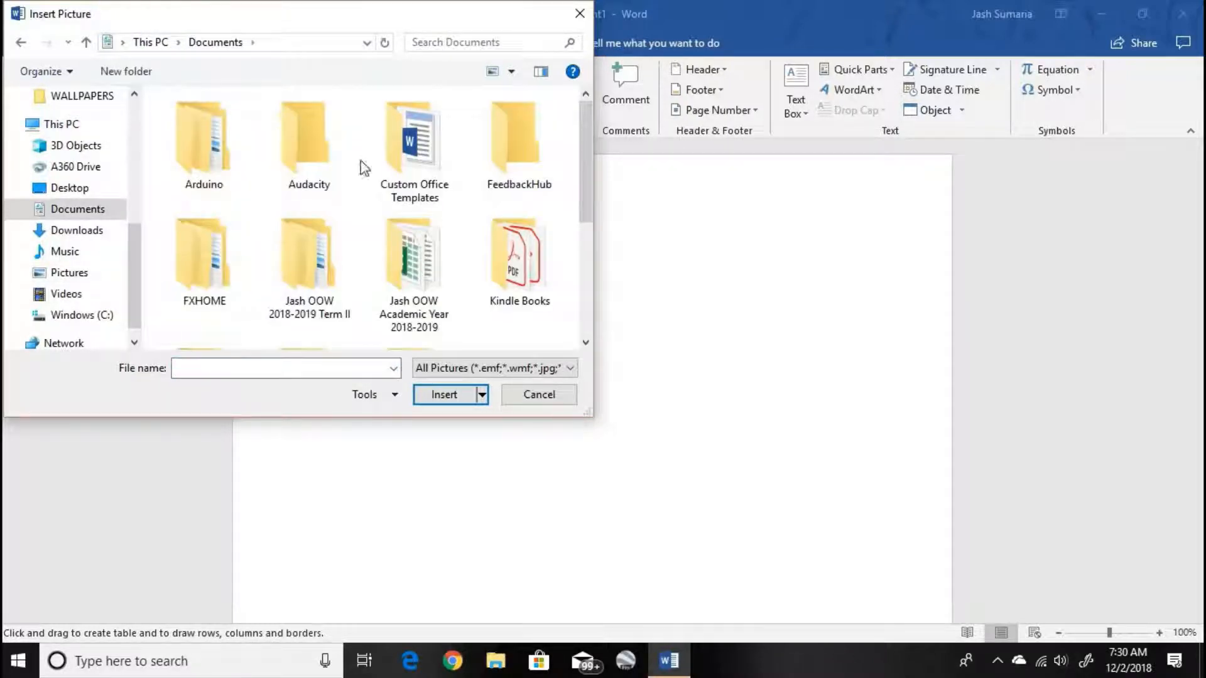
double_click(309, 267)
double_click(227, 200)
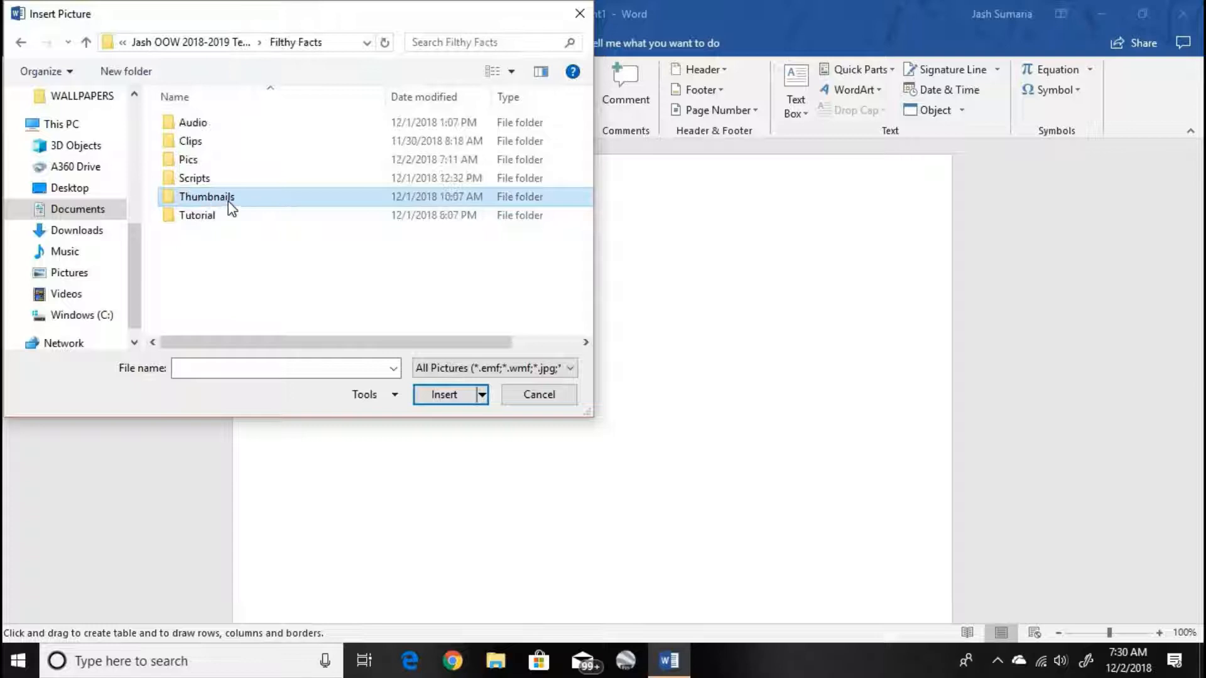
double_click(218, 164)
click(216, 162)
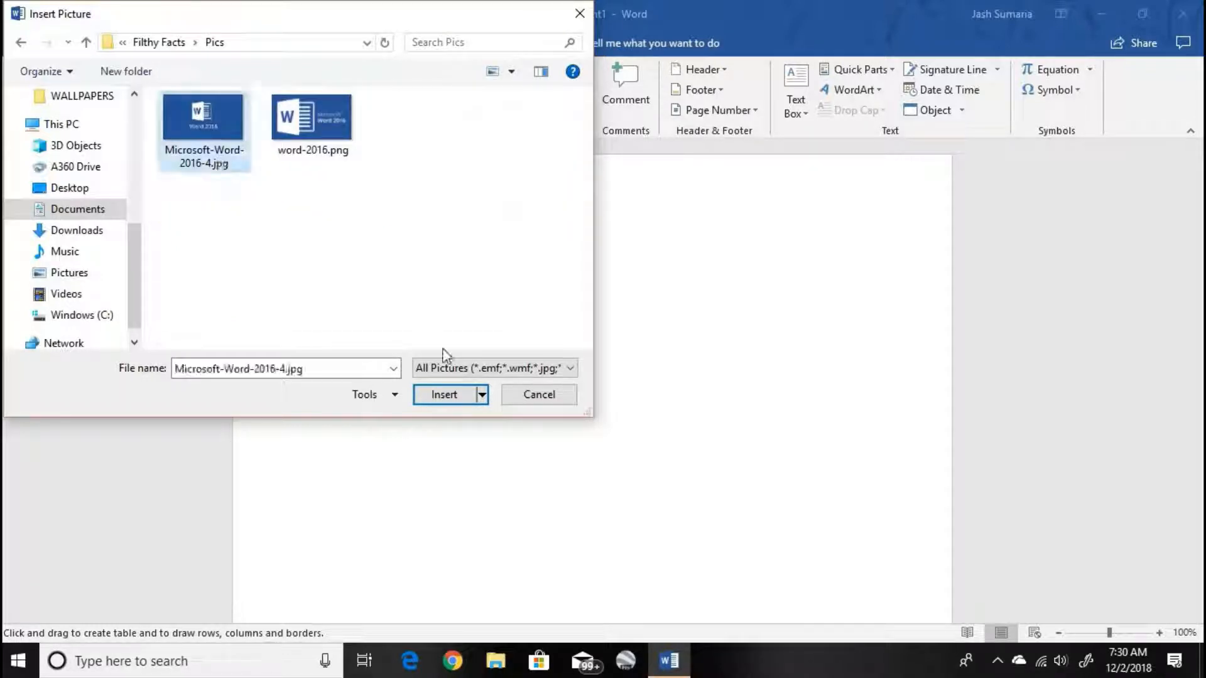
click(472, 401)
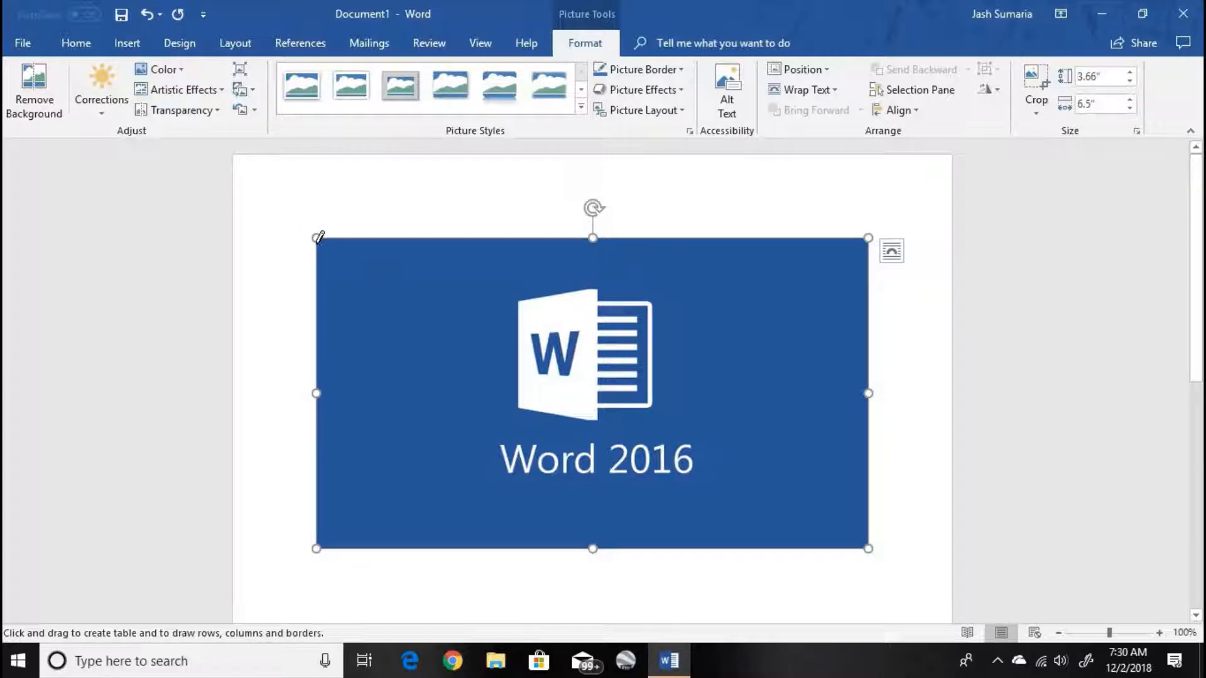
- Undo the small table accidentally drawn at the picture's corner and turn off Draw Table mode
drag(316, 238, 334, 263)
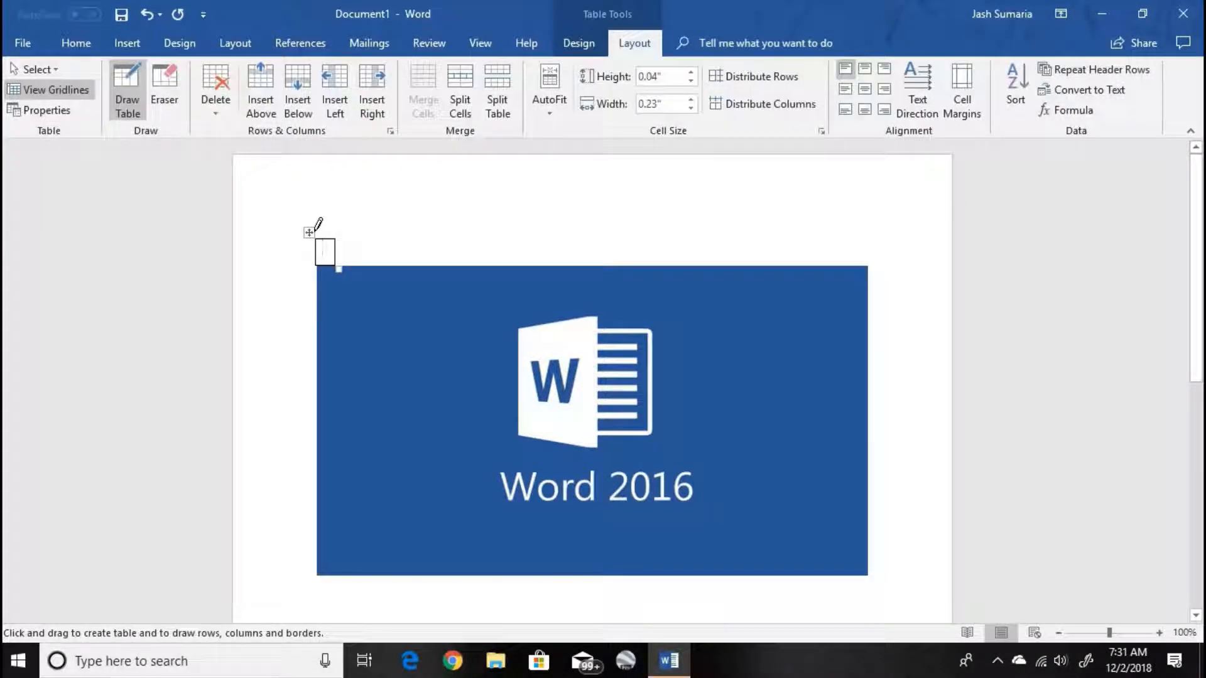
key(ctrl+z)
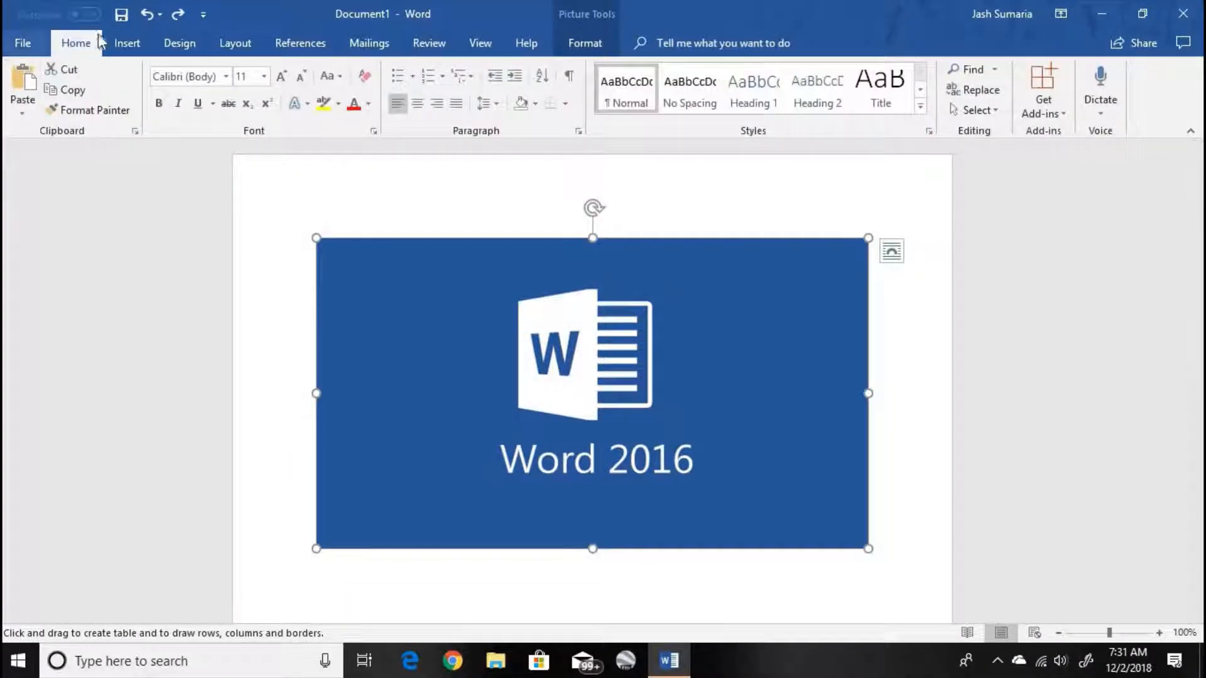
click(127, 43)
click(122, 100)
click(162, 309)
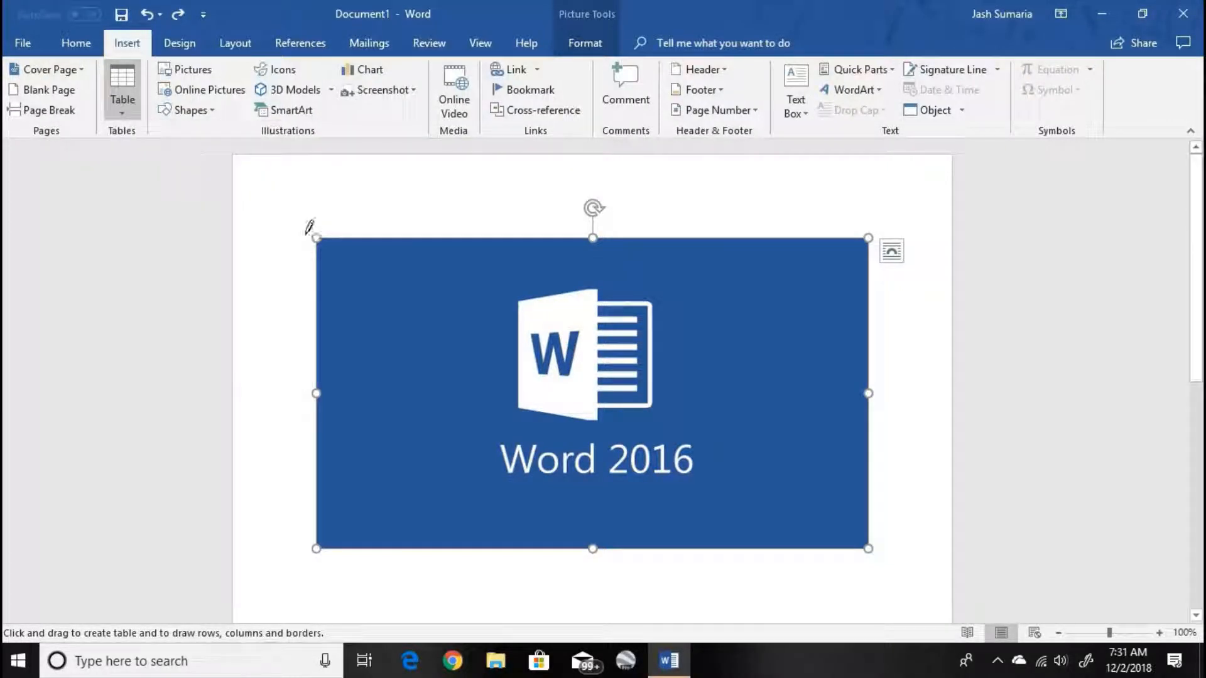
click(123, 105)
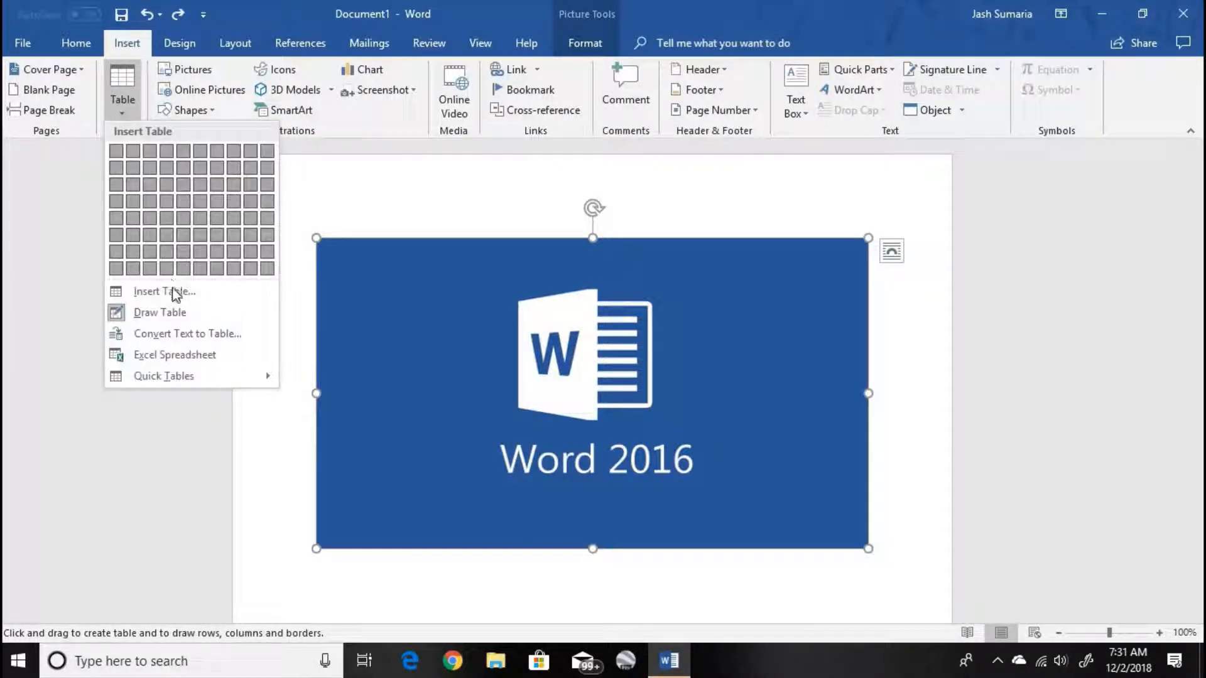
click(130, 314)
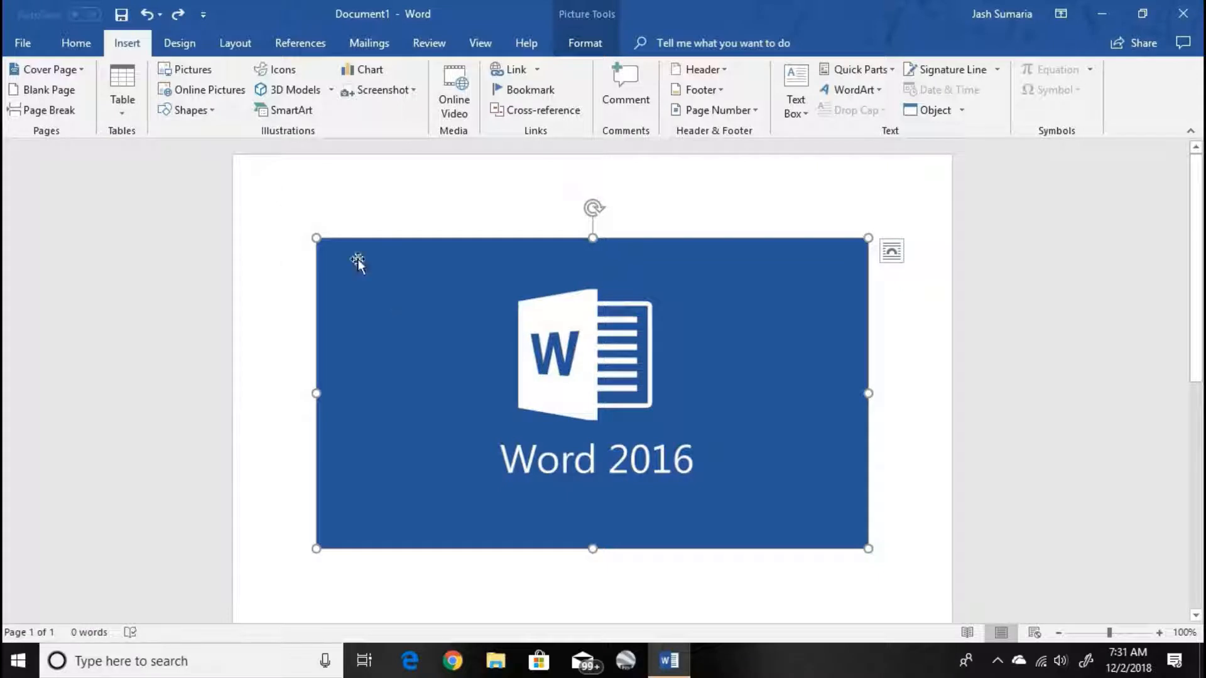
- Enlarge the inserted picture slightly in both width and height with its sizing handles
mouse_move(313, 237)
mouse_down()
mouse_move(370, 289)
mouse_move(298, 246)
mouse_up()
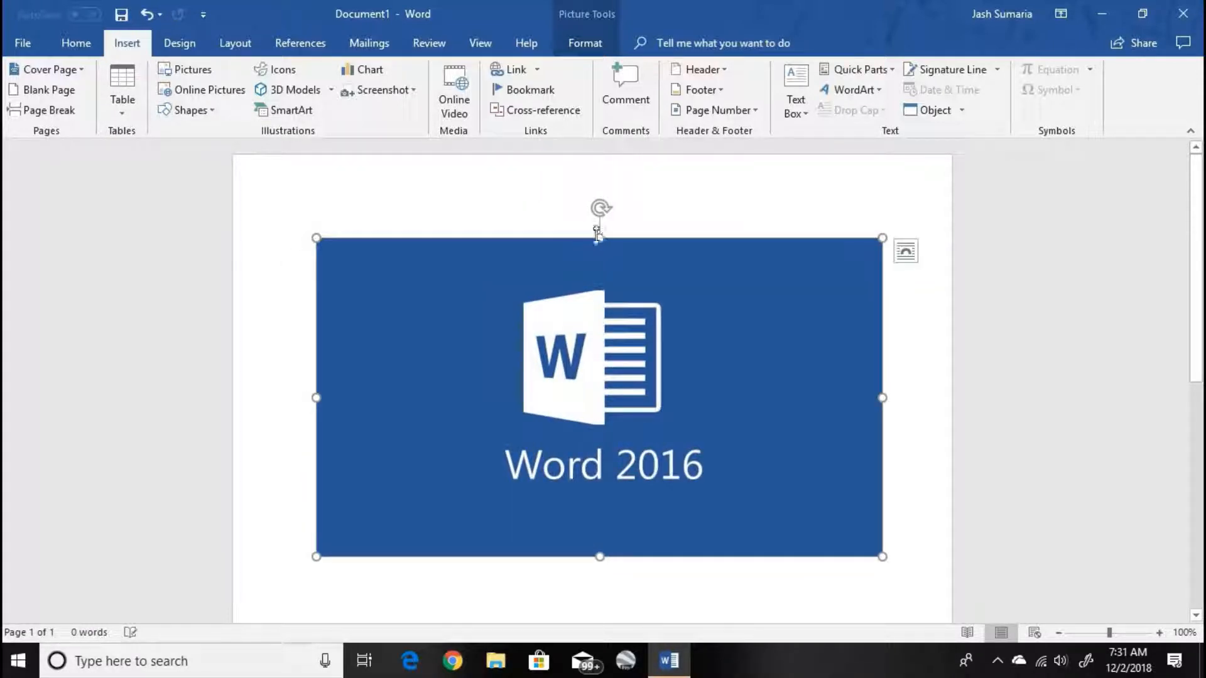
drag(622, 305, 614, 213)
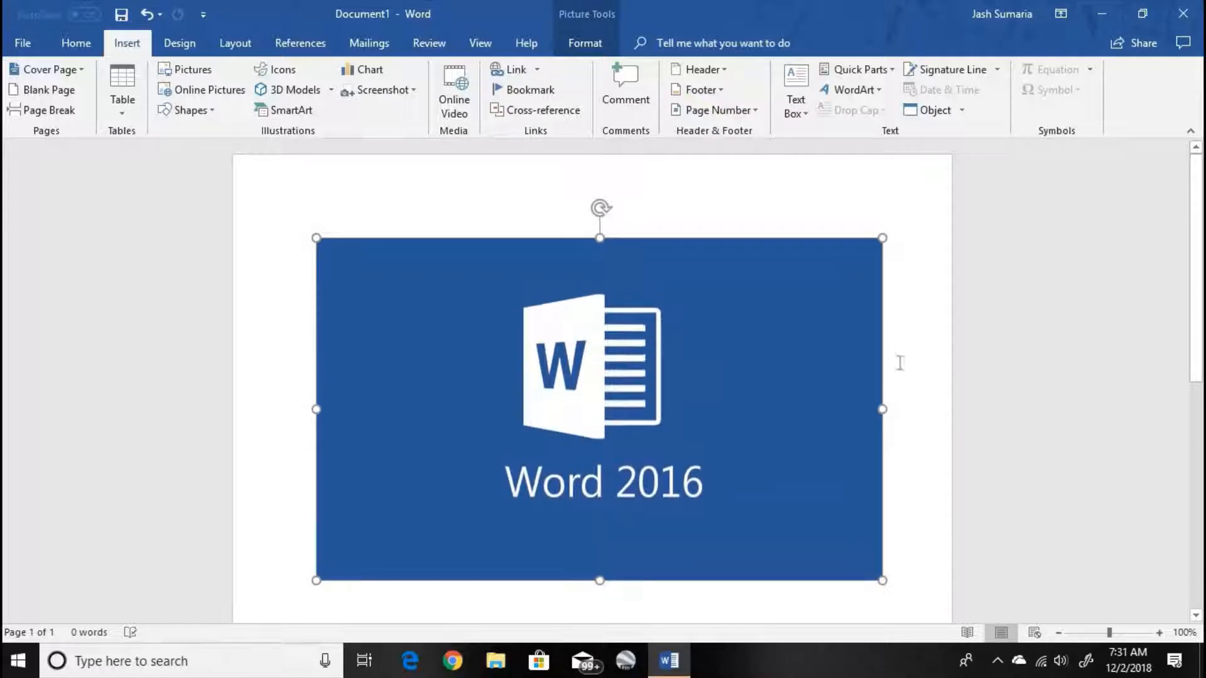
drag(865, 416, 891, 411)
drag(605, 208, 606, 290)
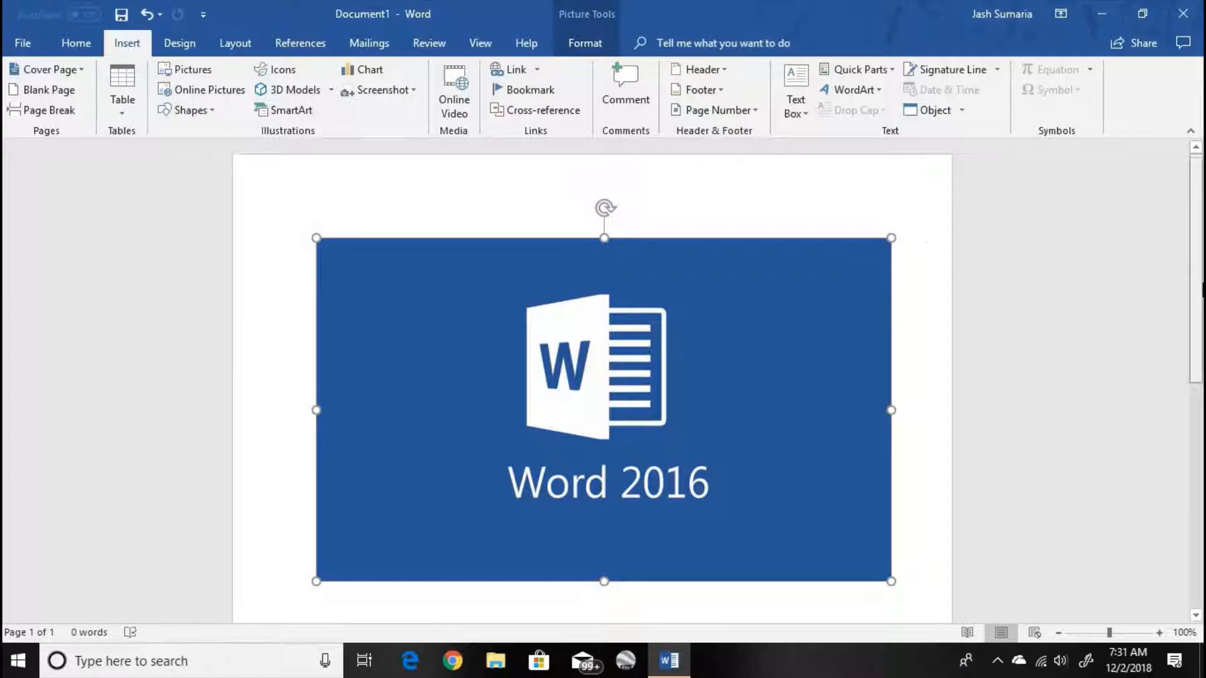
- Try to move the picture to a lower position on the page
scroll(673, 323, down, 2)
drag(673, 323, 745, 640)
drag(660, 365, 718, 609)
drag(581, 206, 619, 612)
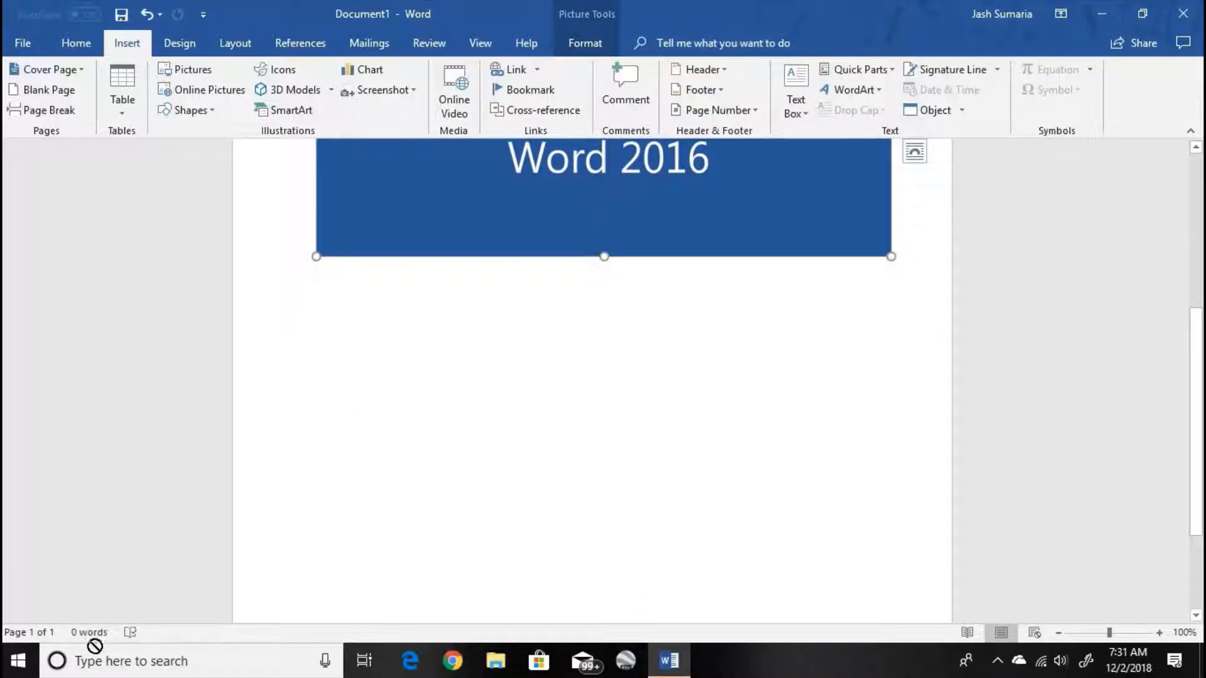
drag(94, 646, 969, 417)
- Shrink the picture proportionally from its lower corner to about half its width
drag(891, 256, 587, 93)
scroll(691, 229, up, 3)
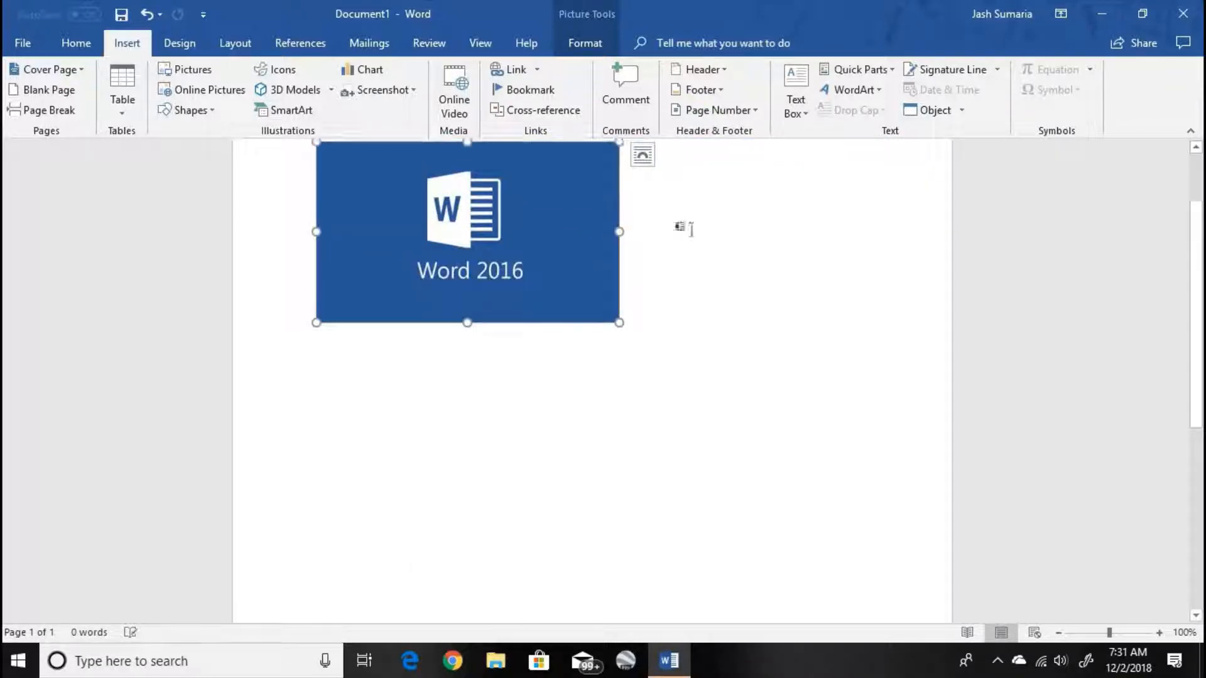
- Try to move the picture toward the lower right of the page and undo the attempts
drag(597, 230, 778, 523)
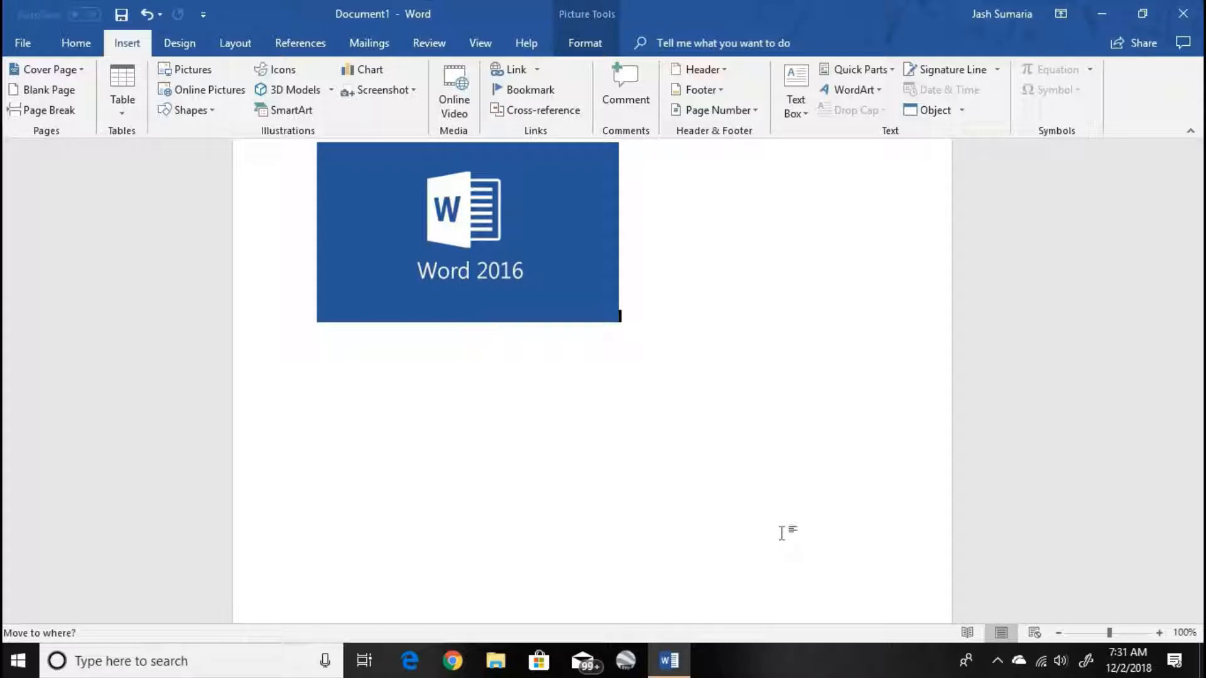
drag(399, 246, 843, 625)
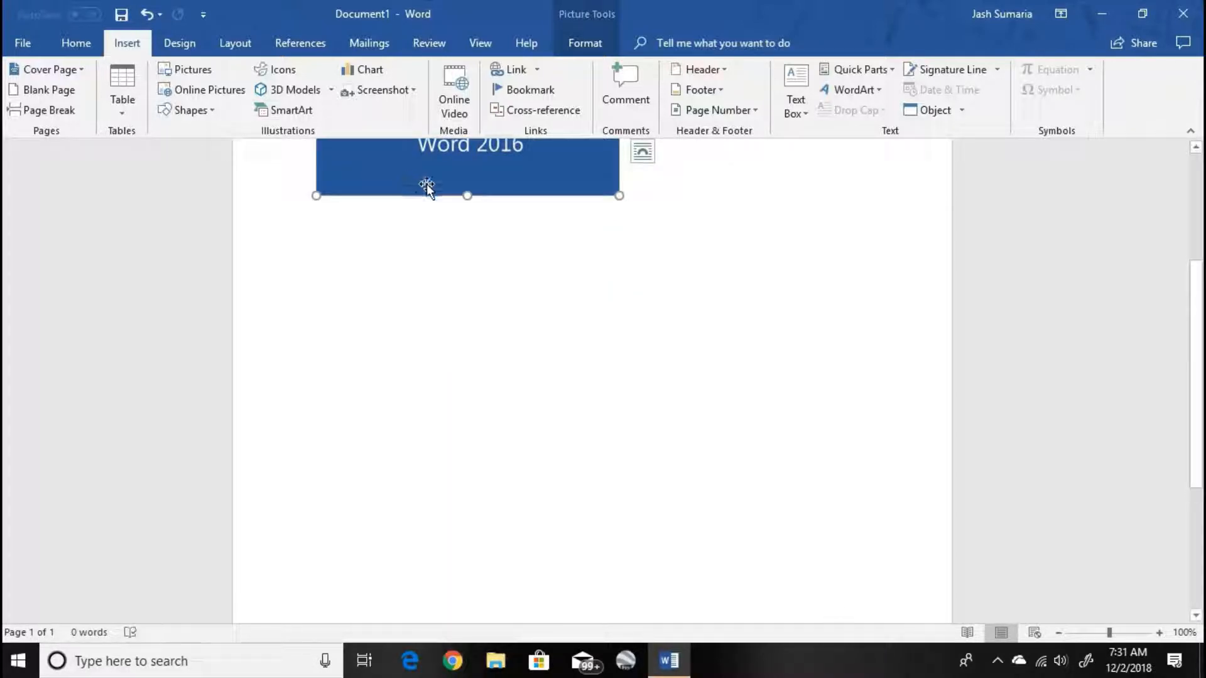
key(ctrl+z)
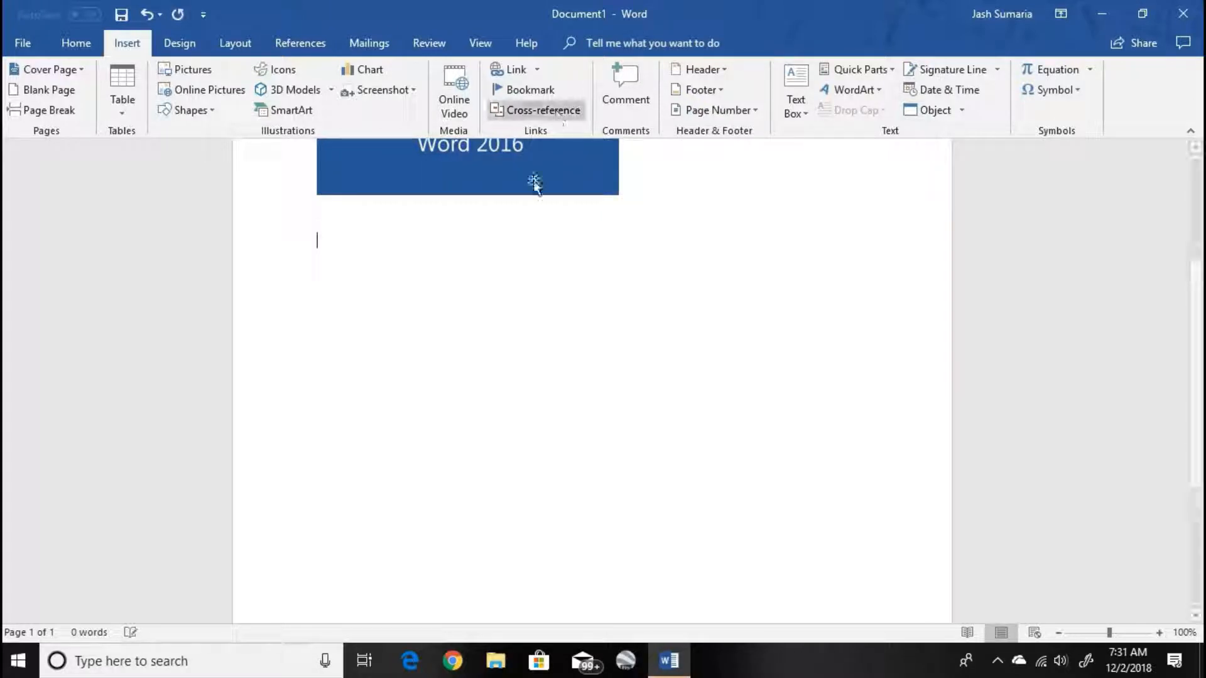
click(525, 180)
key(ctrl+z)
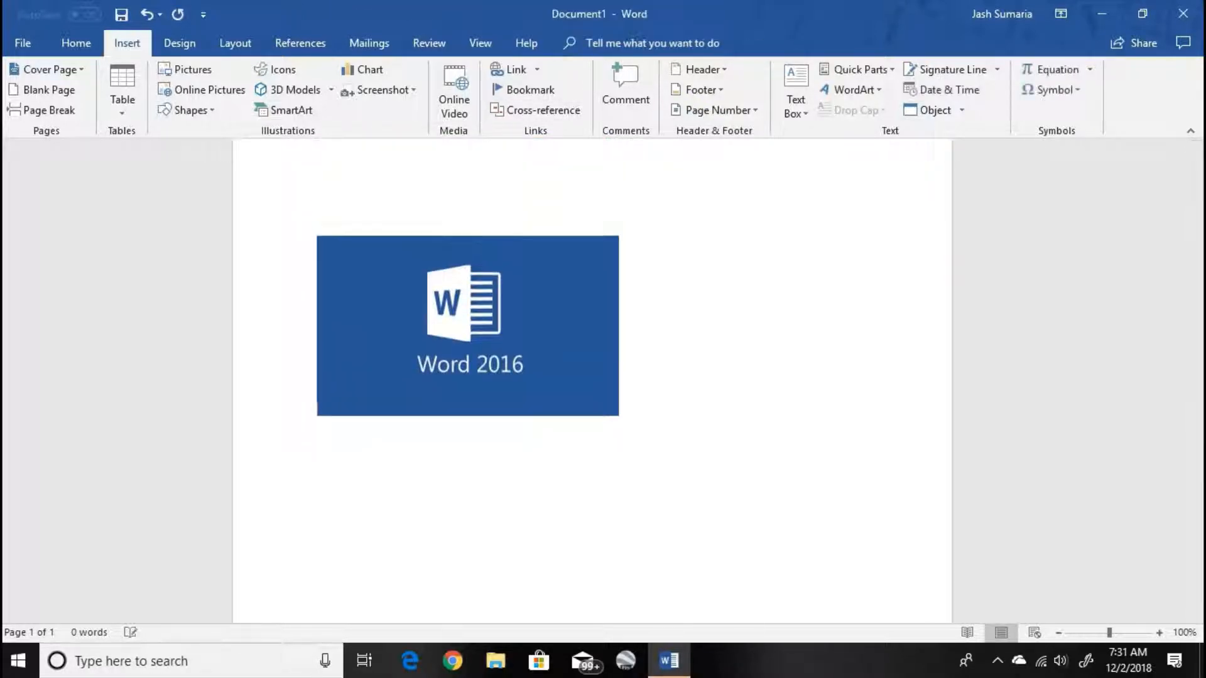
- Add blank lines above the picture to push it further down the page
key(Return)
key(Return)
key(Return)
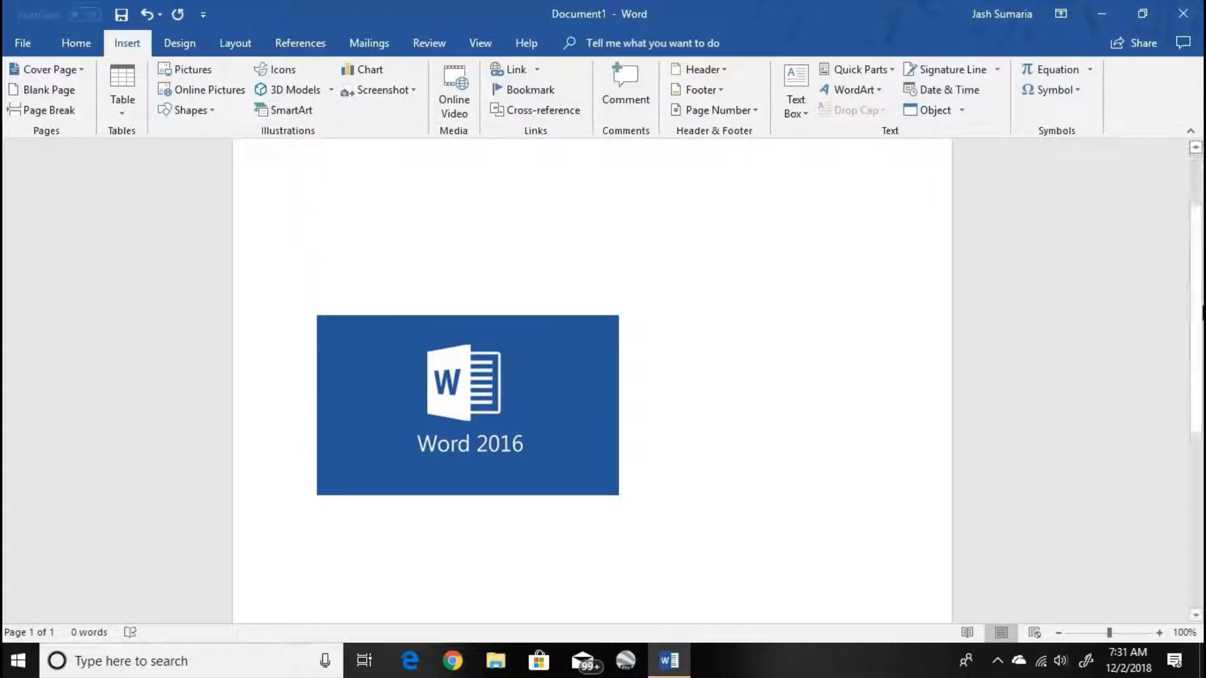
- Delete the Word 2016 picture and return the insertion point to the start of the page
drag(1202, 312, 1030, 12)
click(467, 439)
key(Delete)
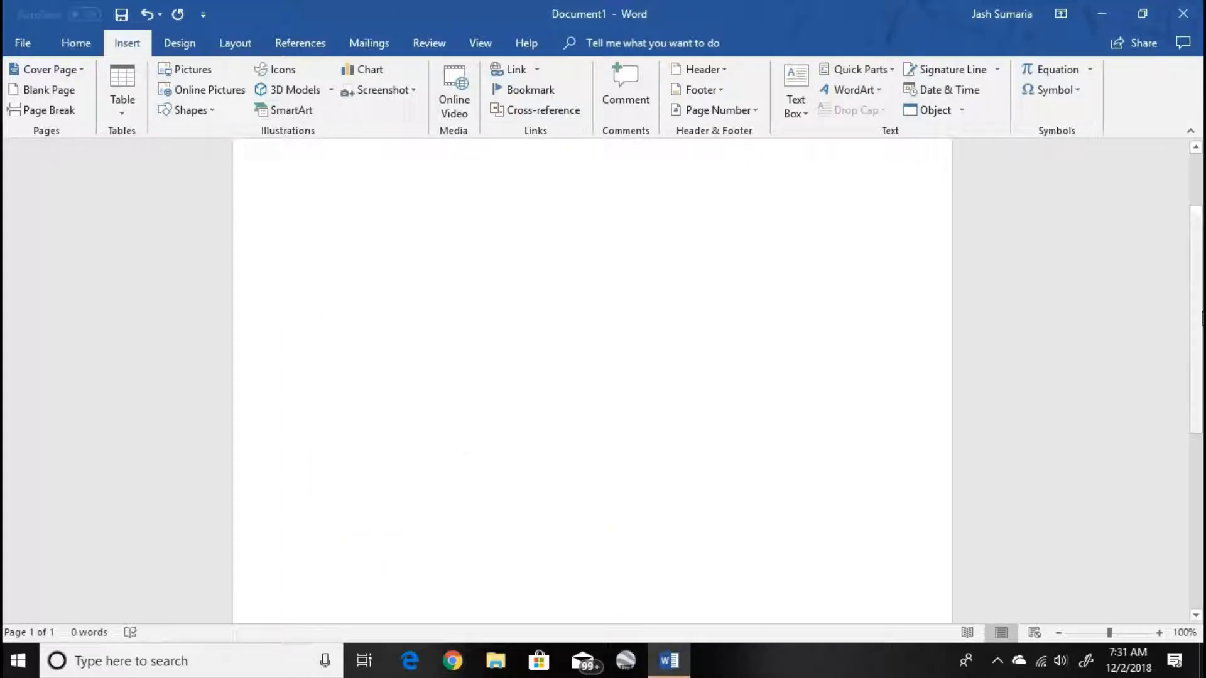
scroll(333, 143, up, 2)
click(295, 220)
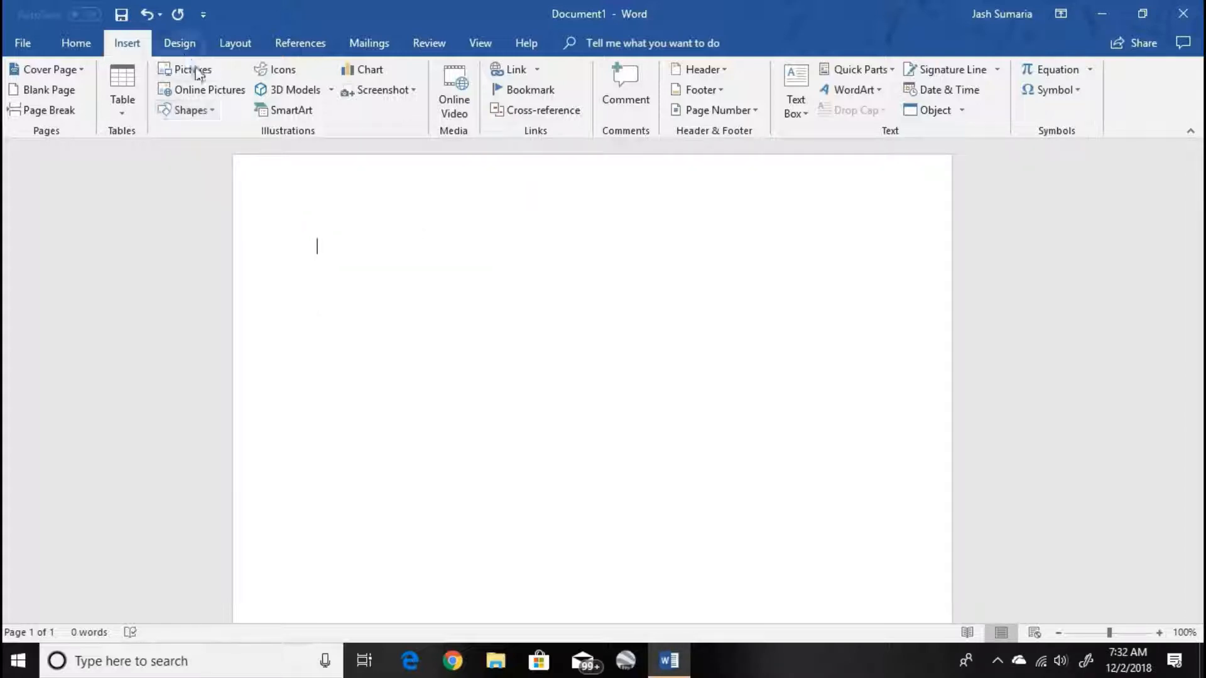
- Insert the photo of the Delta airplane against a blue sky from the Airplane category of Online Pictures
click(208, 97)
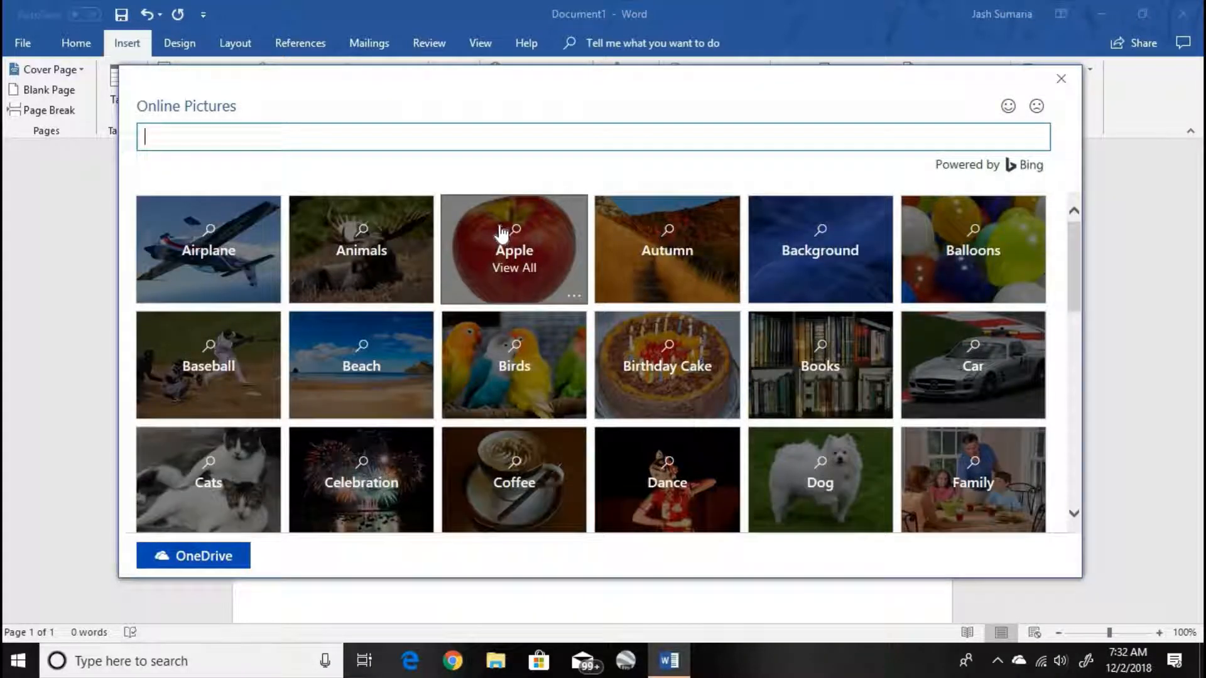
click(245, 264)
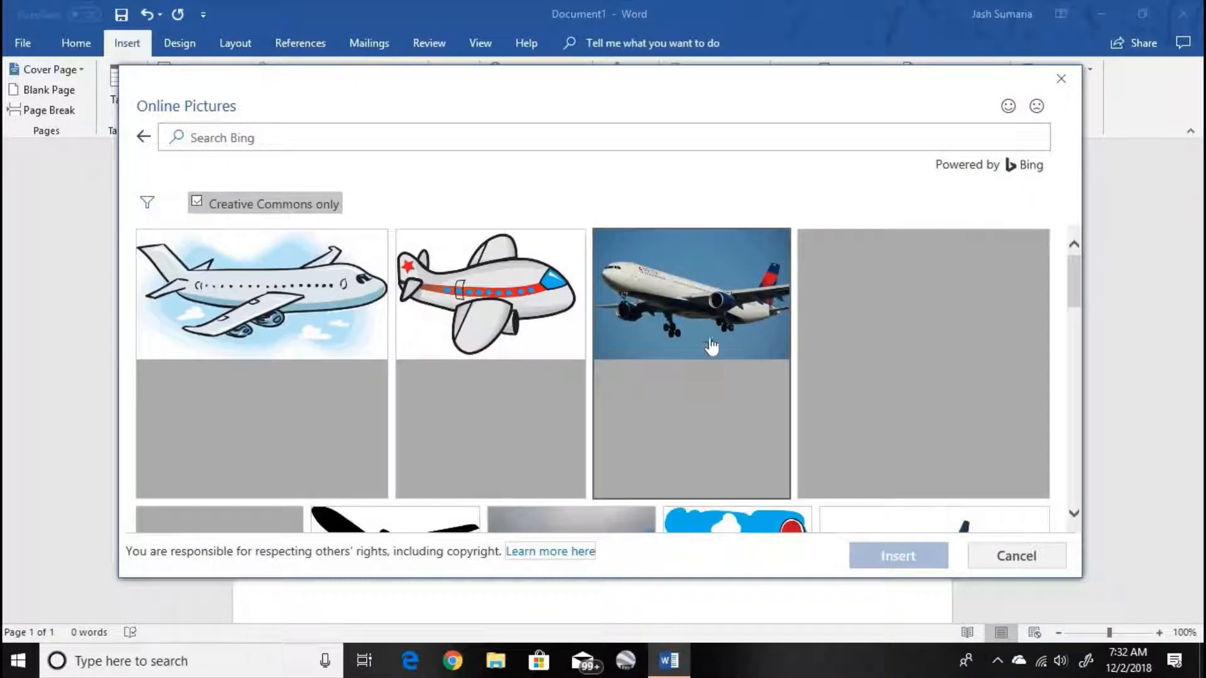
click(708, 313)
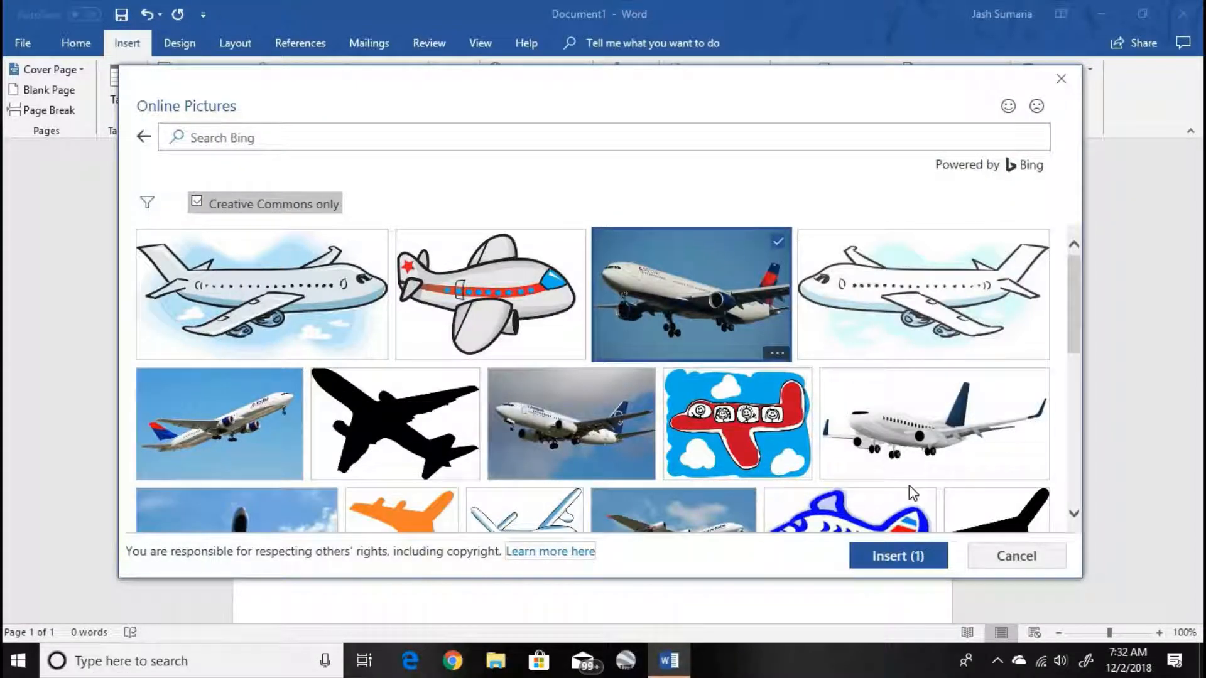
click(917, 557)
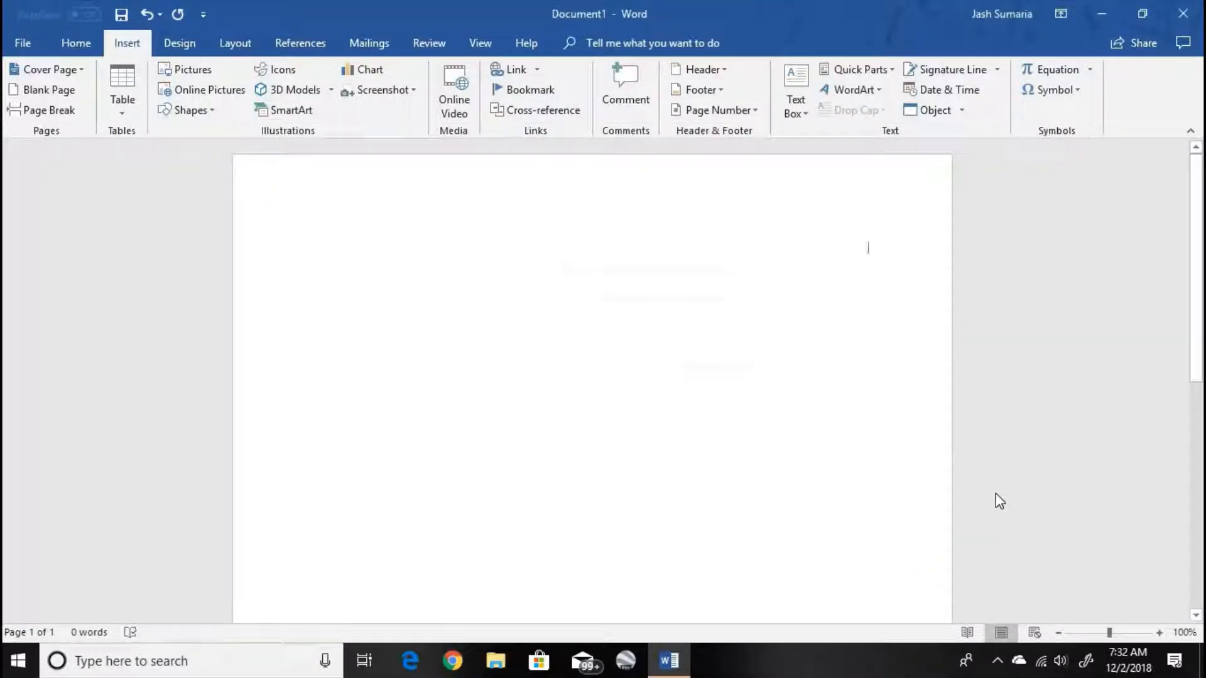
scroll(1185, 342, down, 3)
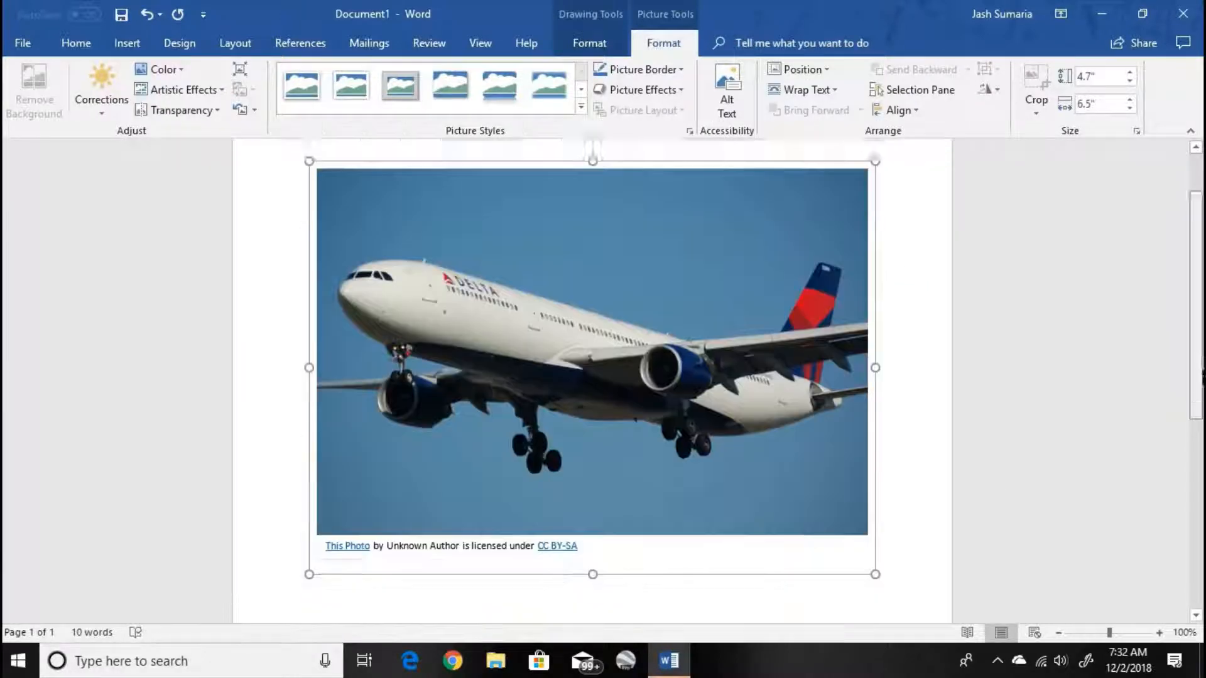
- Remove the licence attribution caption beneath the airplane photo and delete the photo itself
click(527, 501)
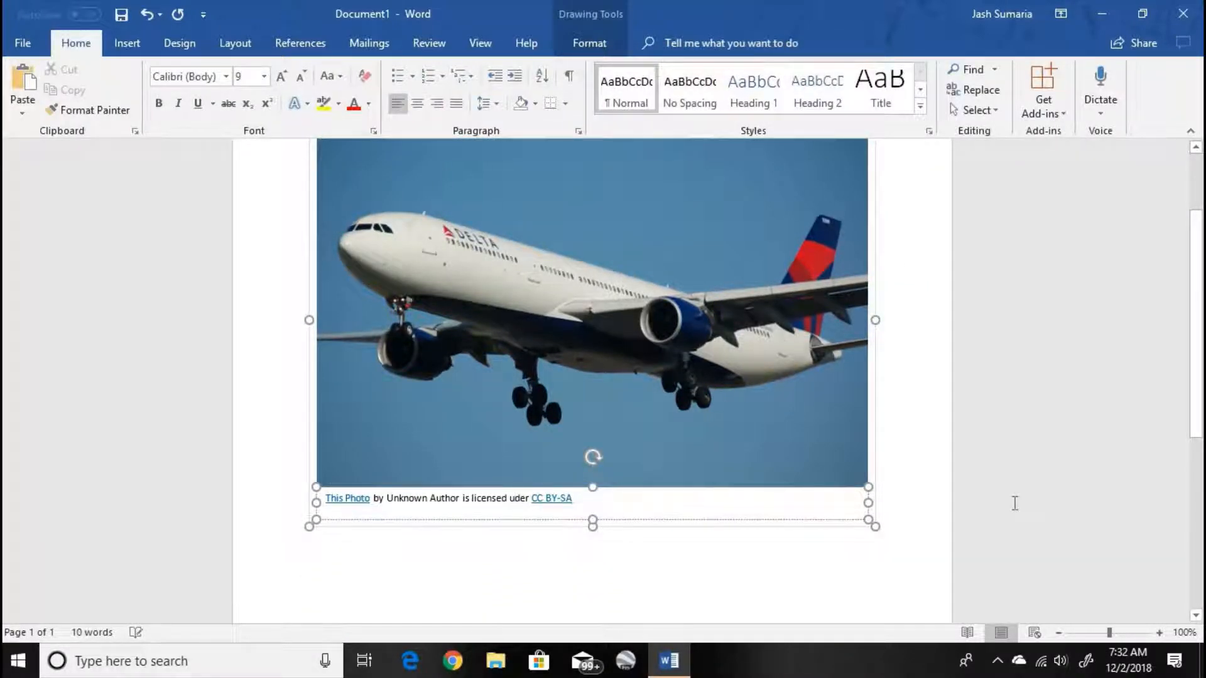
click(640, 503)
click(890, 525)
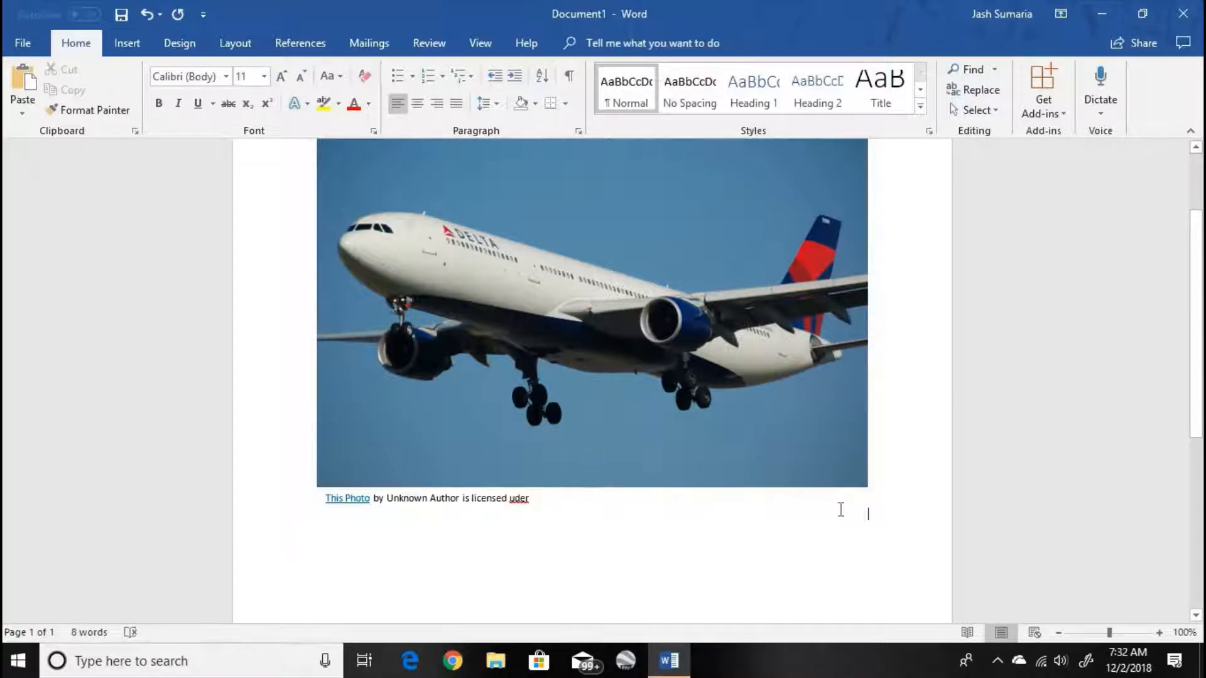
double_click(840, 508)
click(776, 509)
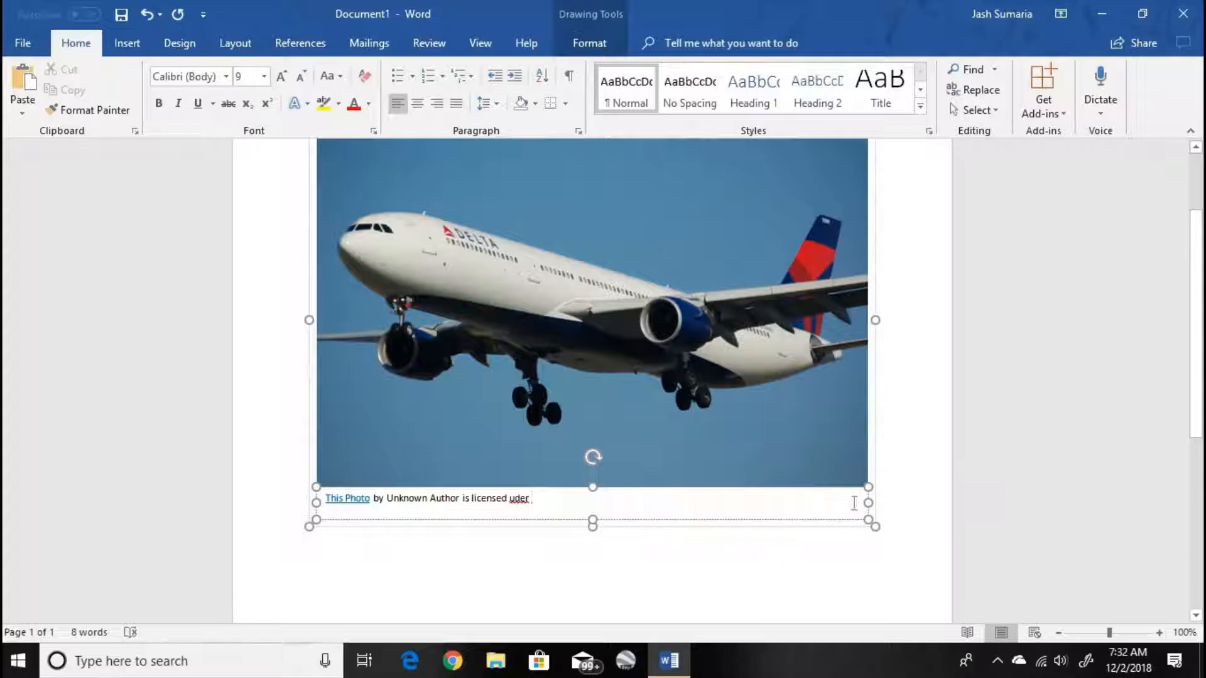
drag(869, 503, 863, 509)
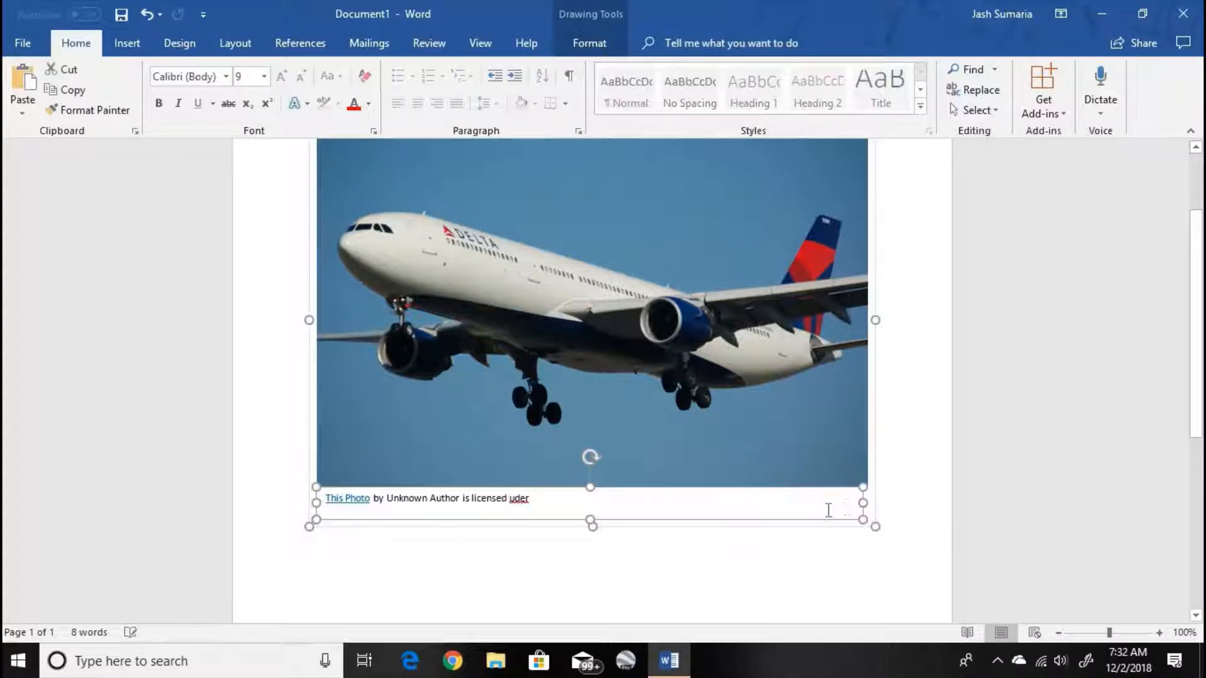
key(ctrl+z)
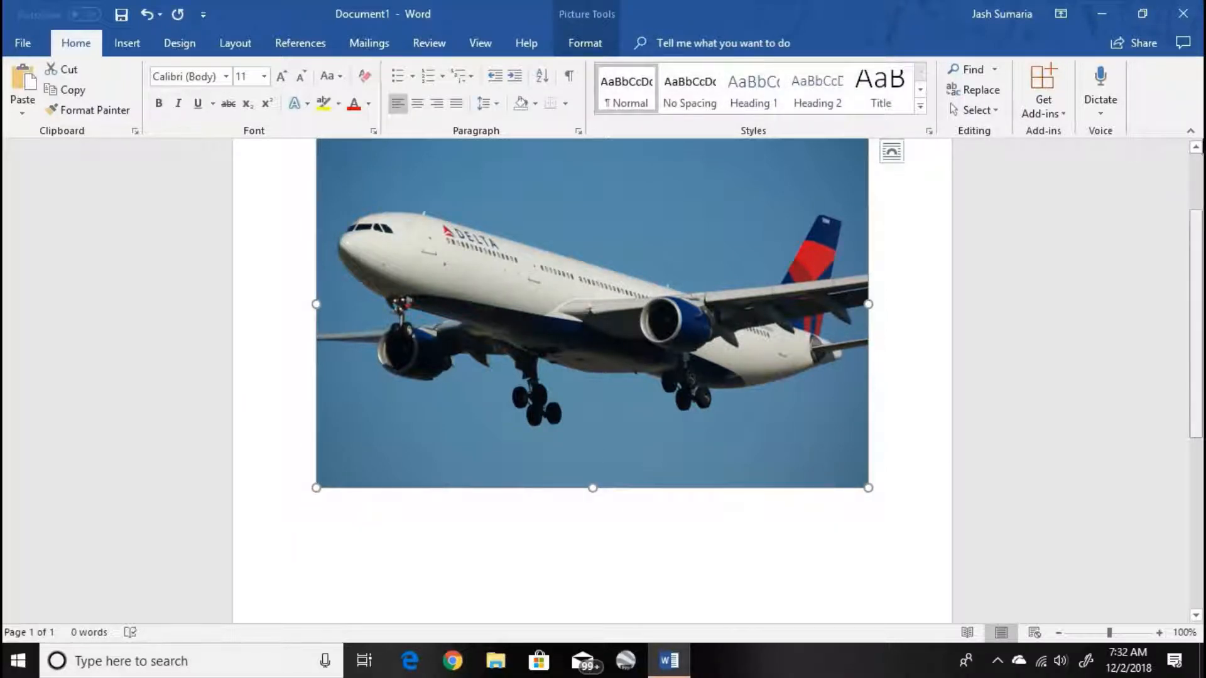
drag(1203, 361, 1199, 146)
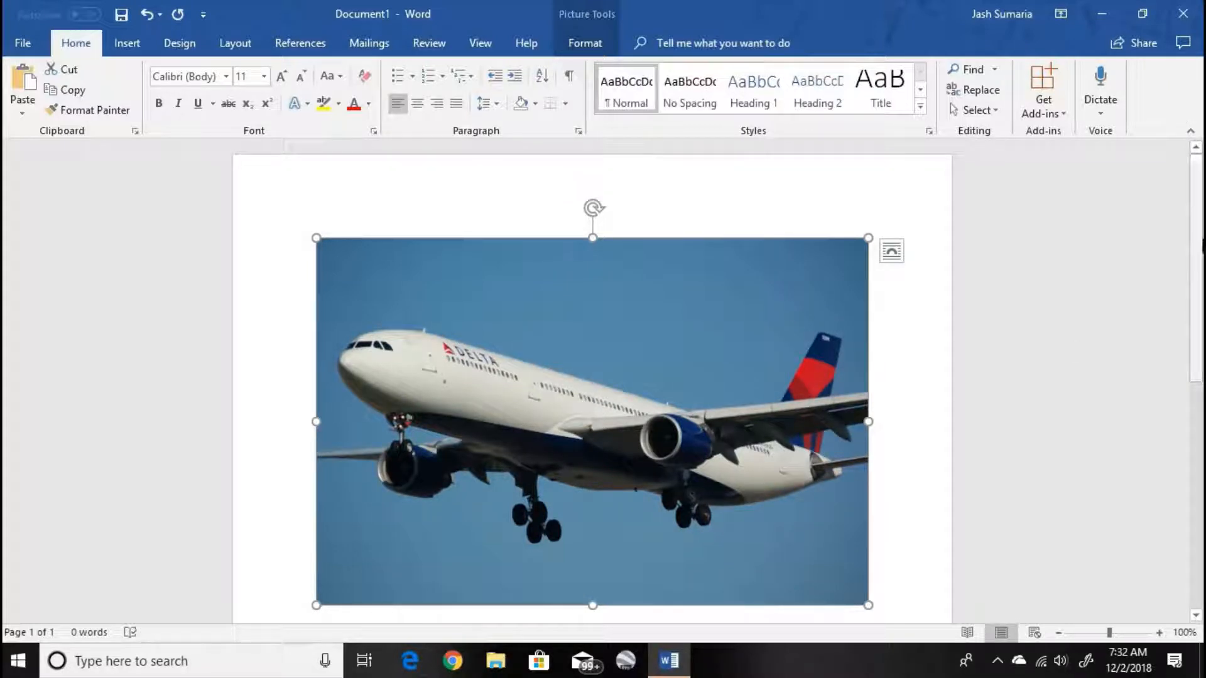
key(Delete)
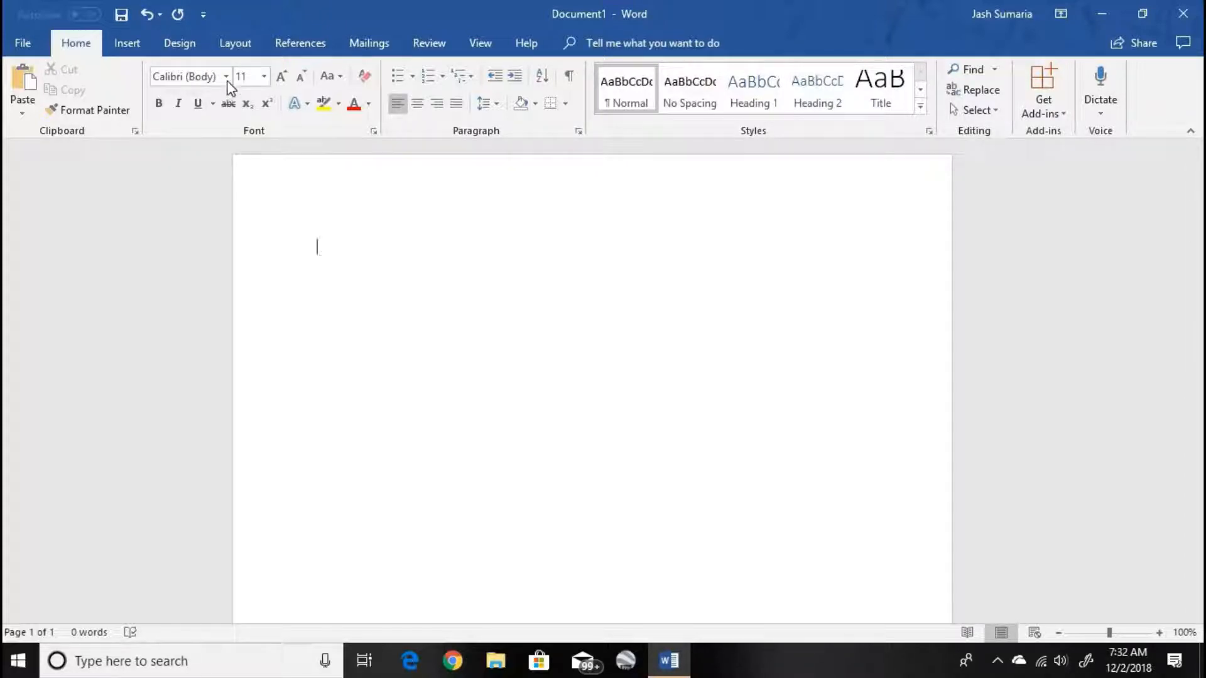
- Draw a wide rectangle with one rounded and one snipped upper corner near the top of the page, and delete it
click(127, 42)
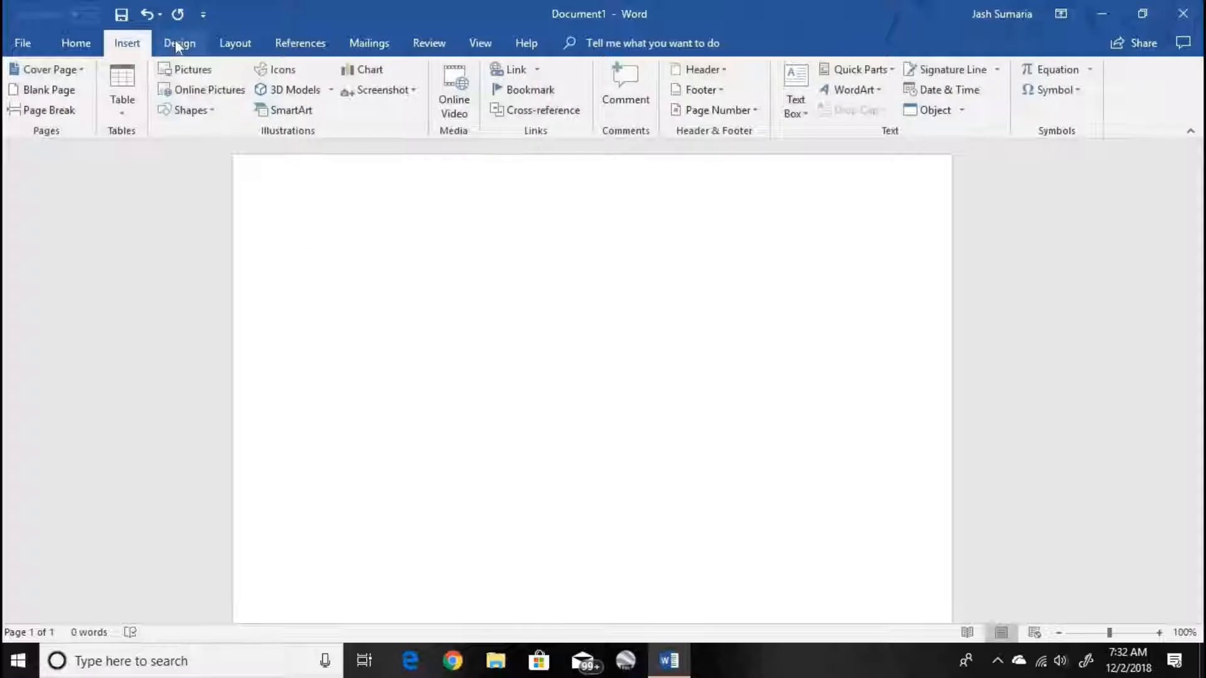
click(213, 110)
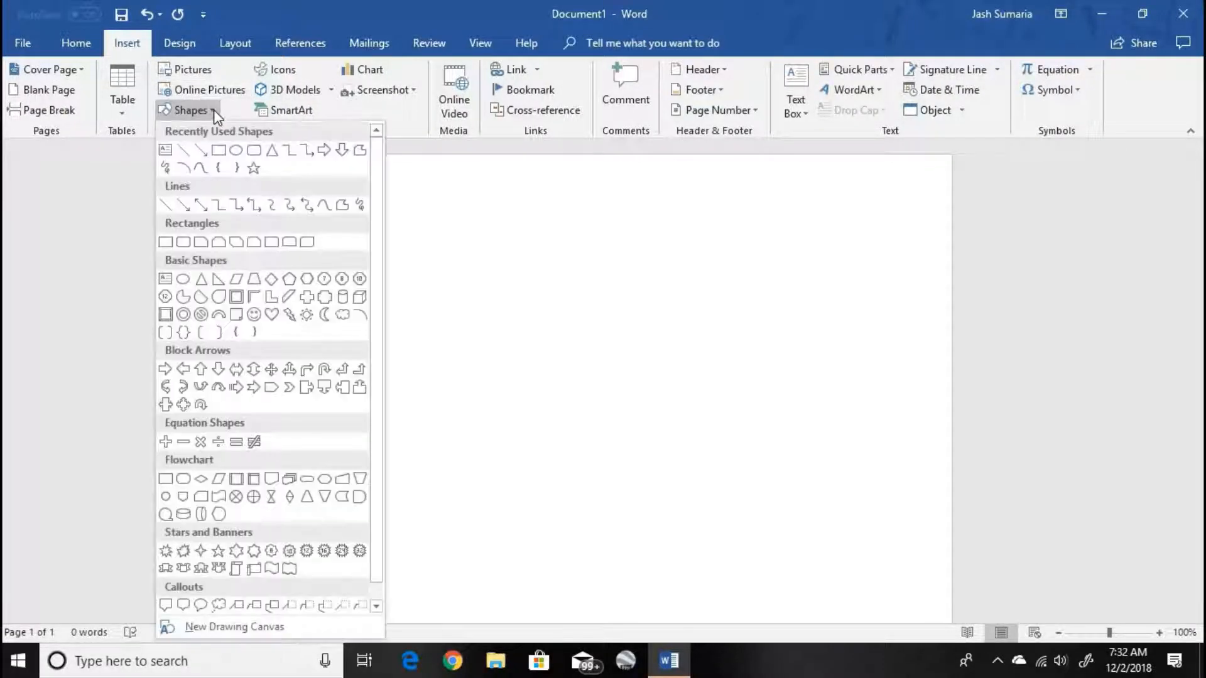
click(254, 243)
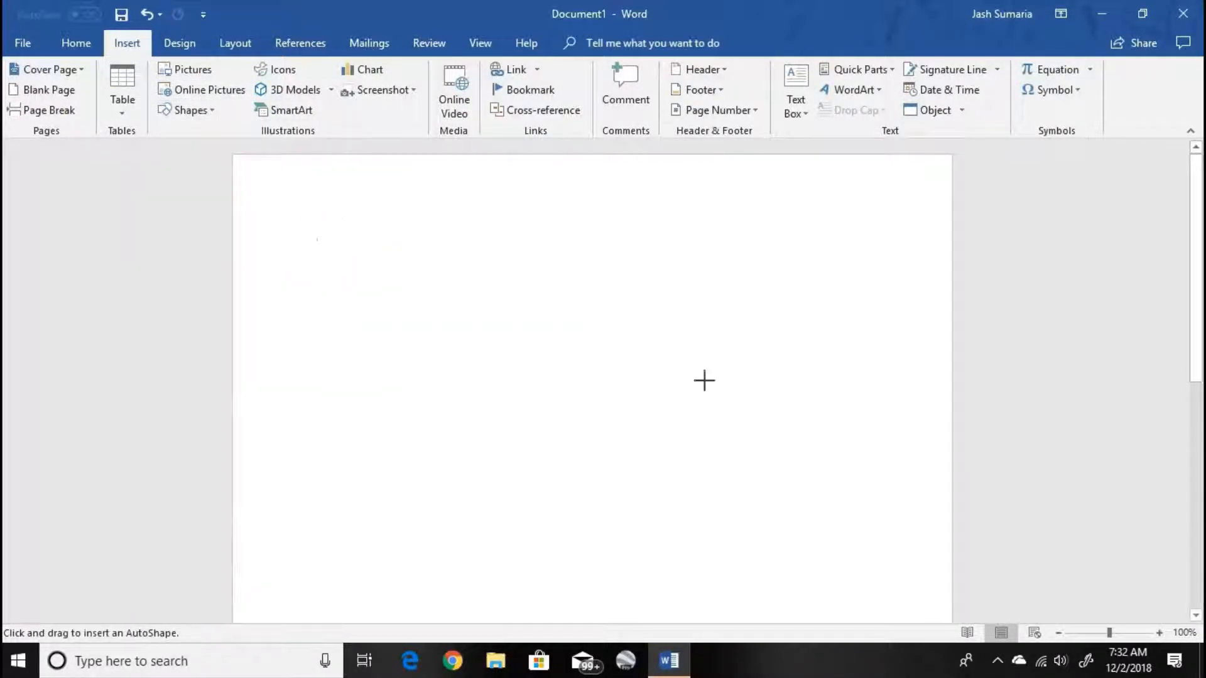
drag(339, 229, 743, 398)
key(Delete)
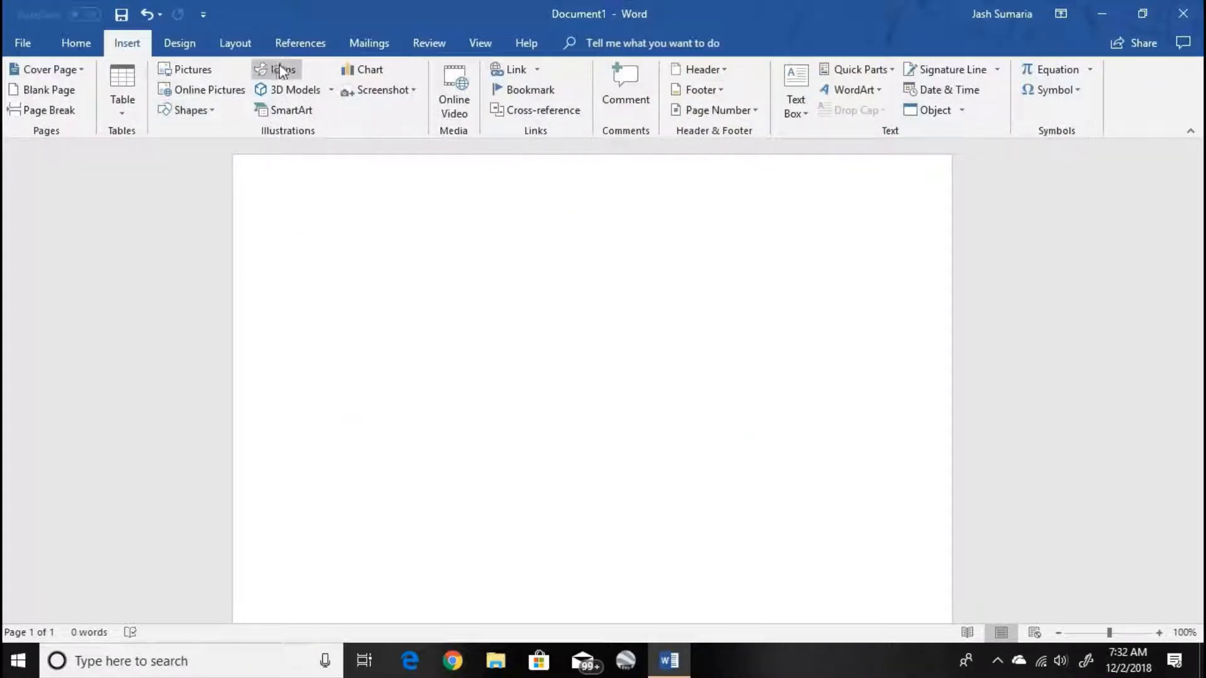
- Insert the standing man icon from People and the first printer icon from Technology and electronics
click(281, 70)
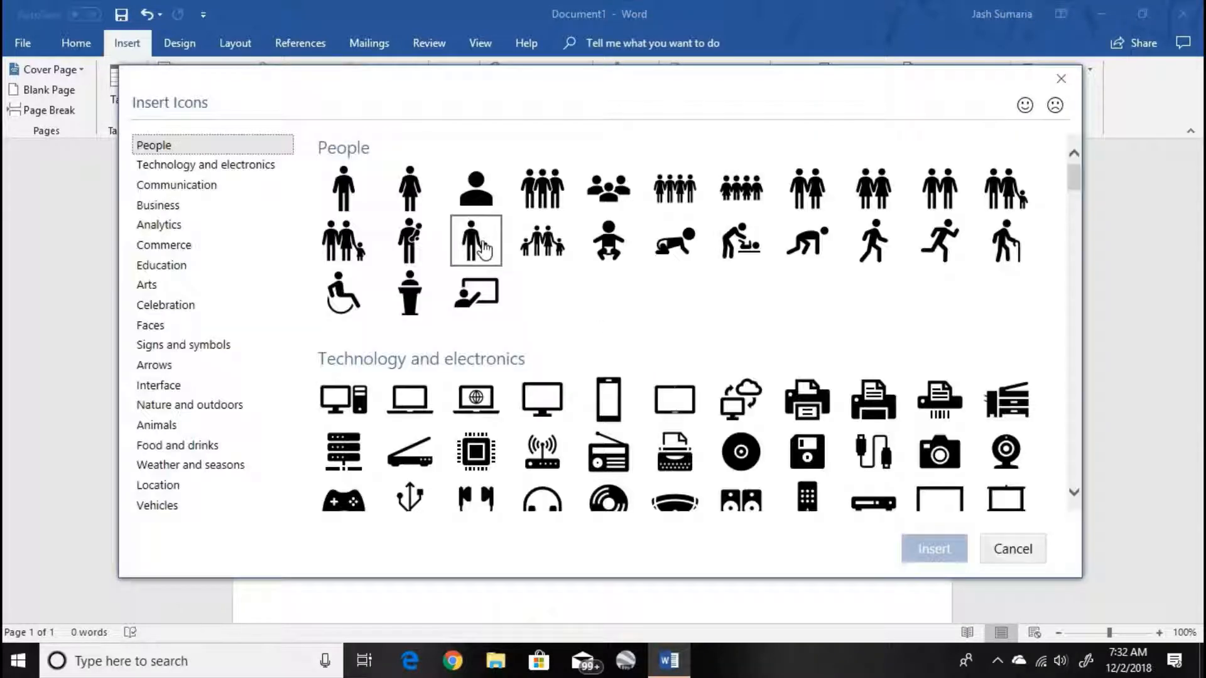
click(344, 192)
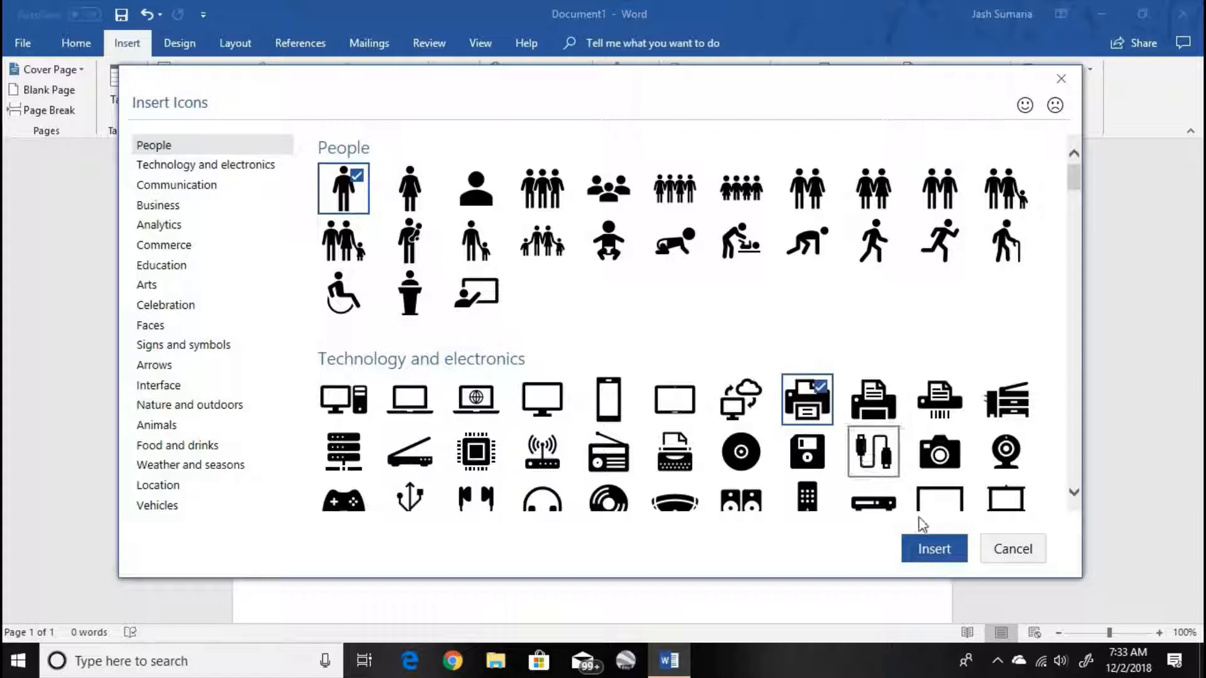
click(931, 549)
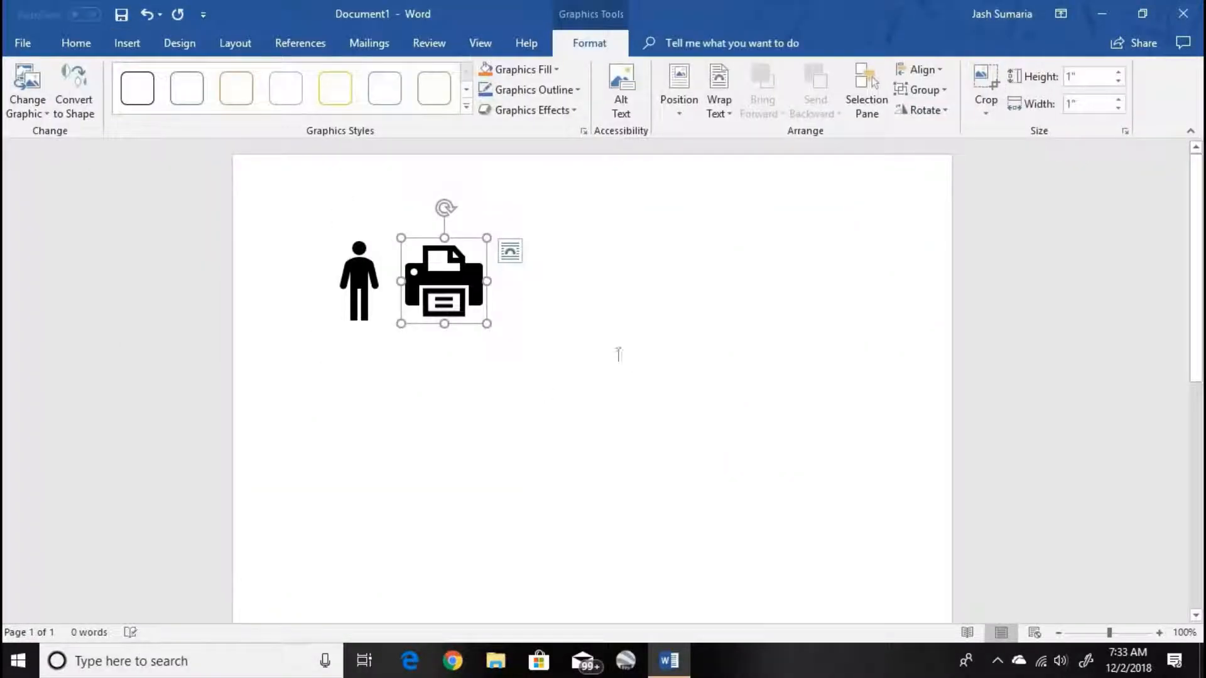
click(629, 357)
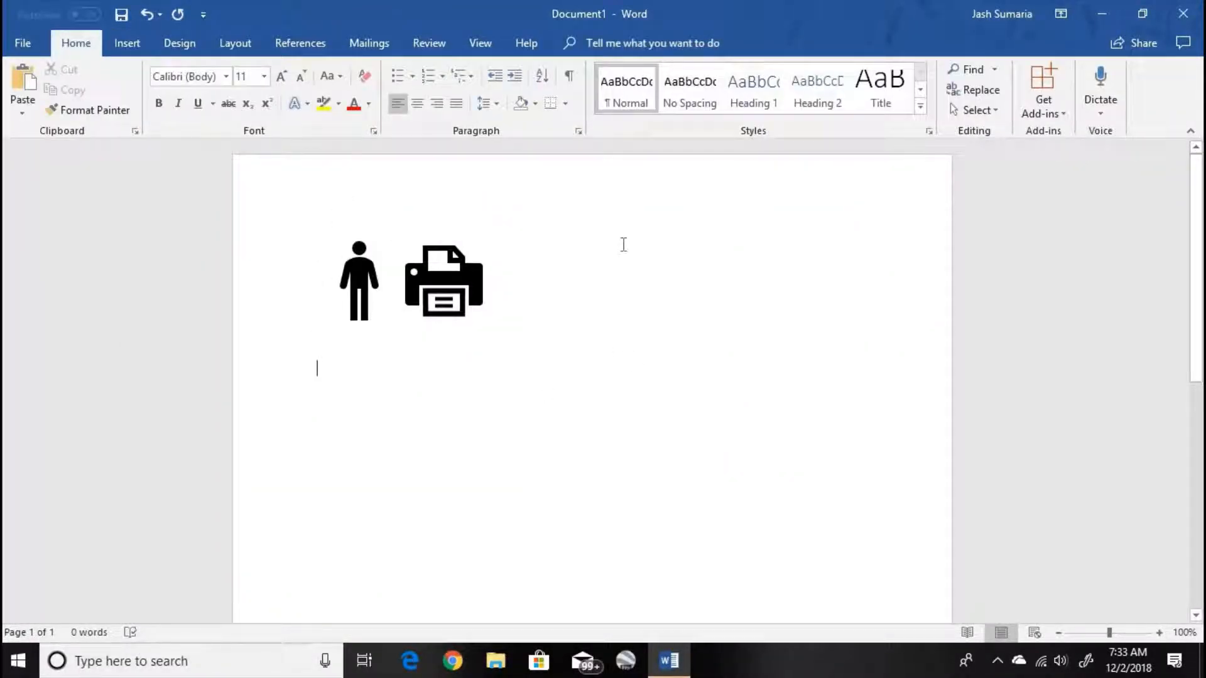
- Undo the icon insertion and the drawing of the blue shape to return to a blank page
key(ctrl+z)
key(ctrl+z)
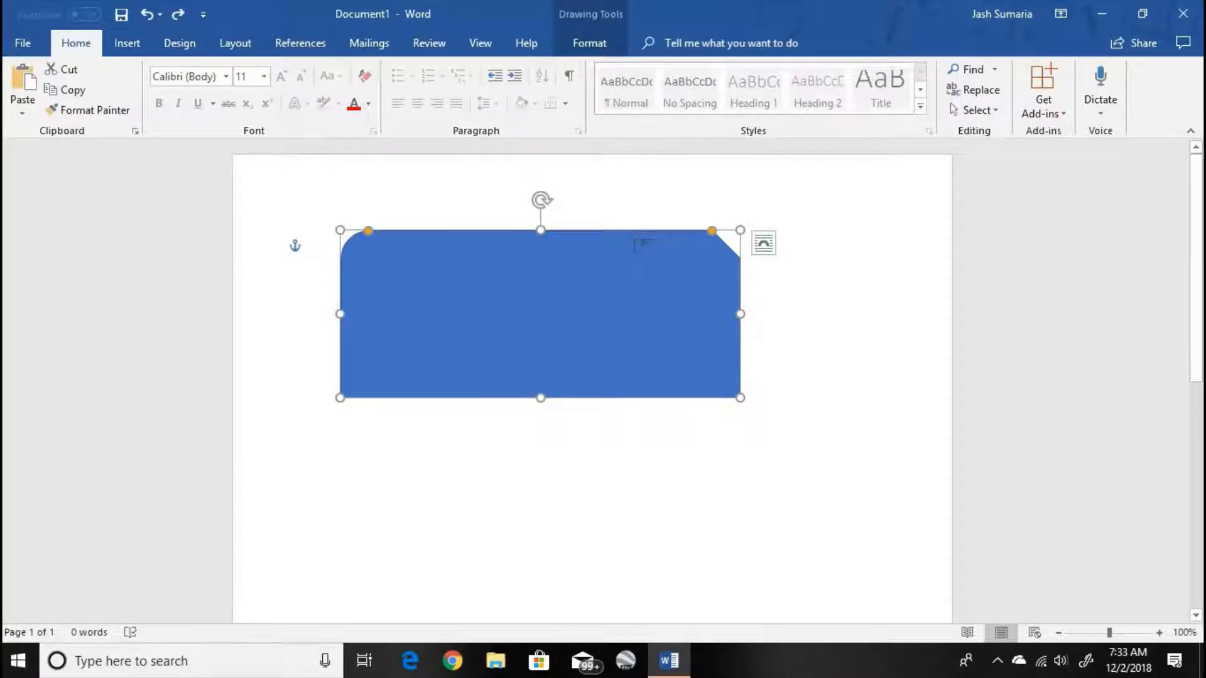
key(ctrl+z)
- Insert the shark from the Animals category of Online 3D Models and rotate it to a side view facing right
click(123, 41)
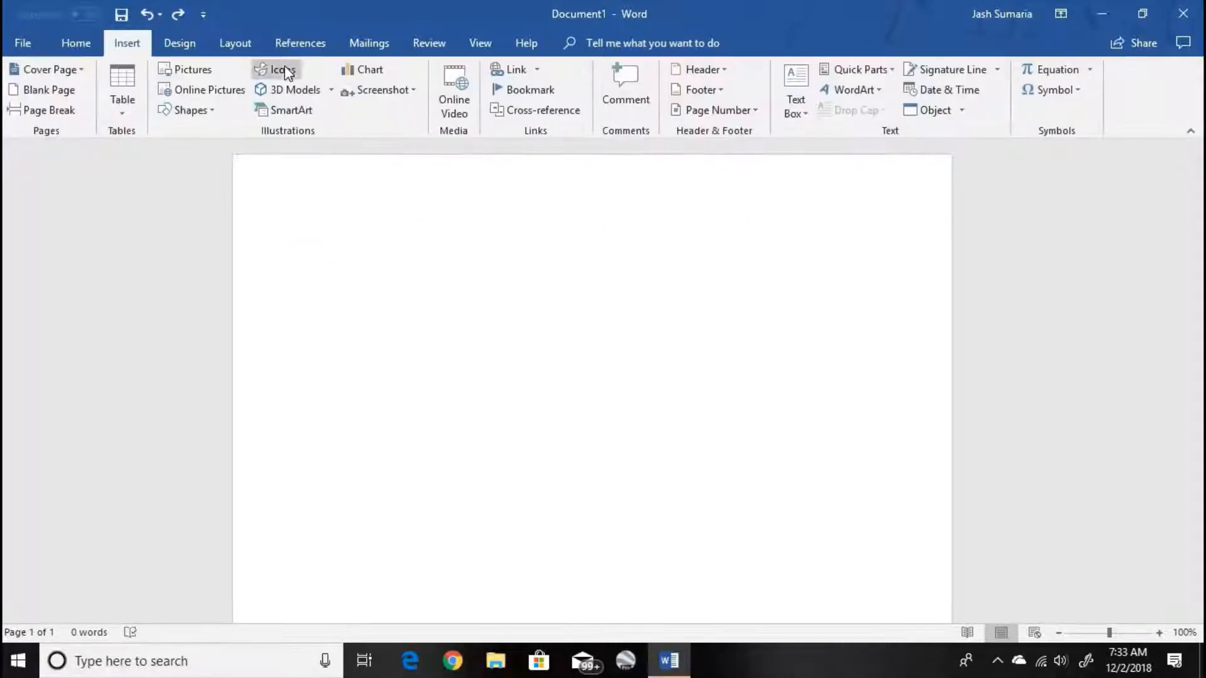
click(293, 91)
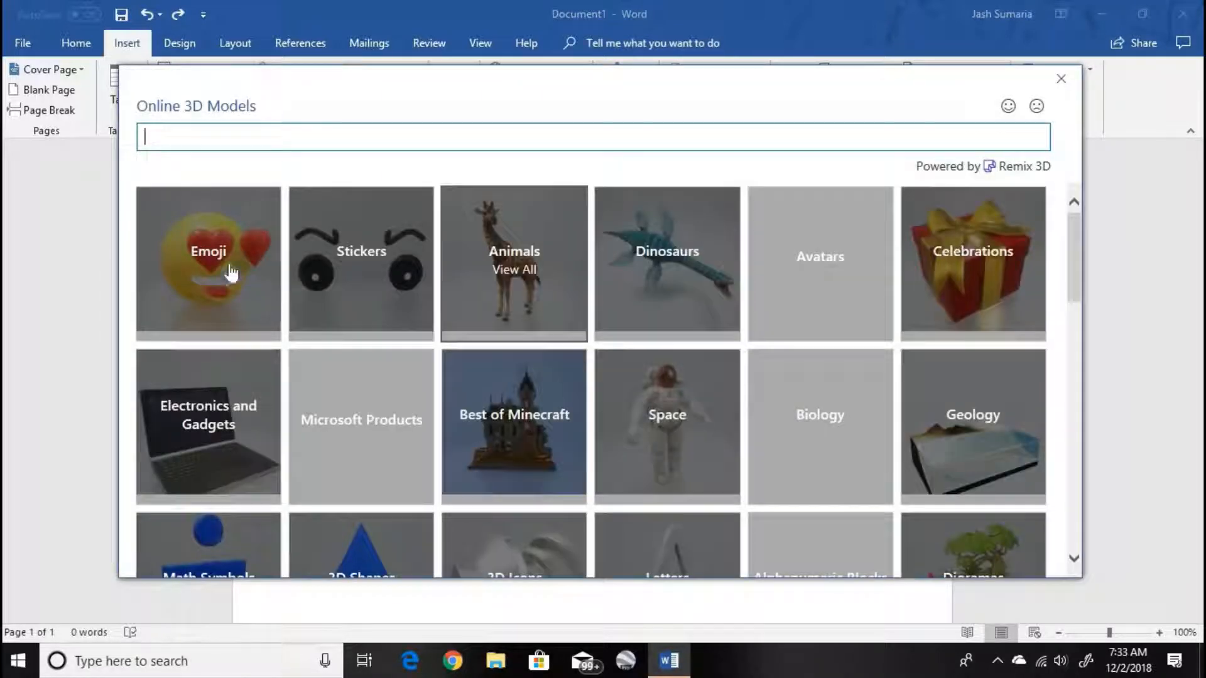
click(485, 276)
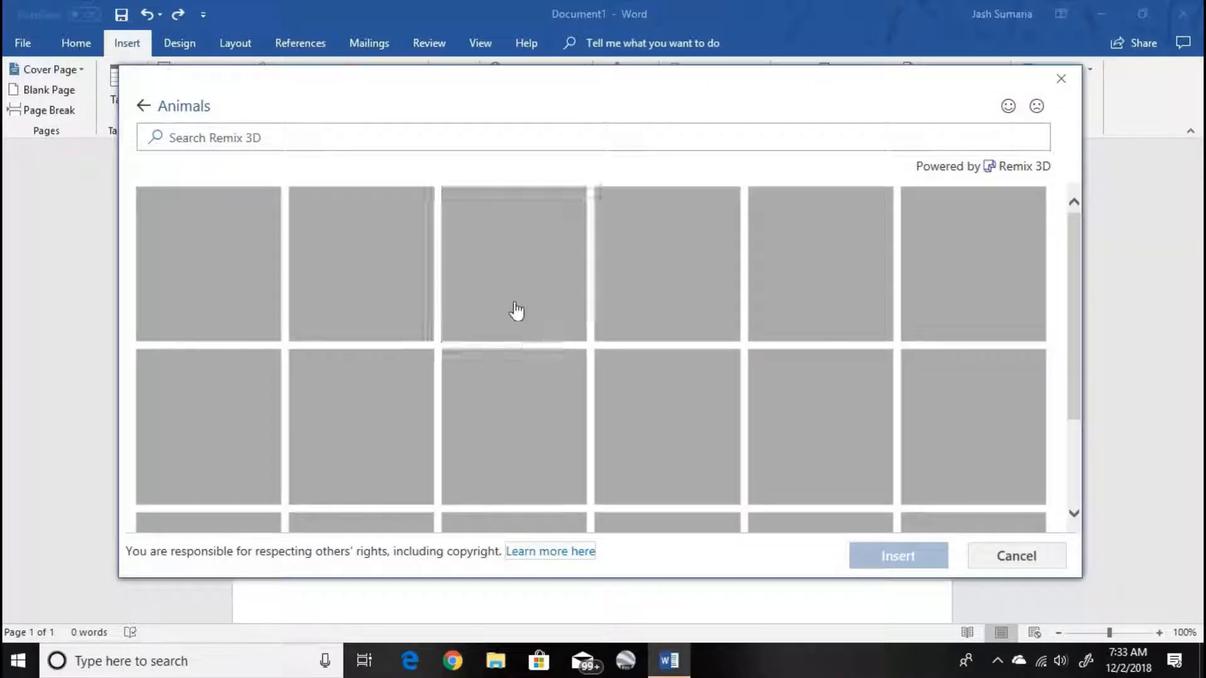
click(852, 284)
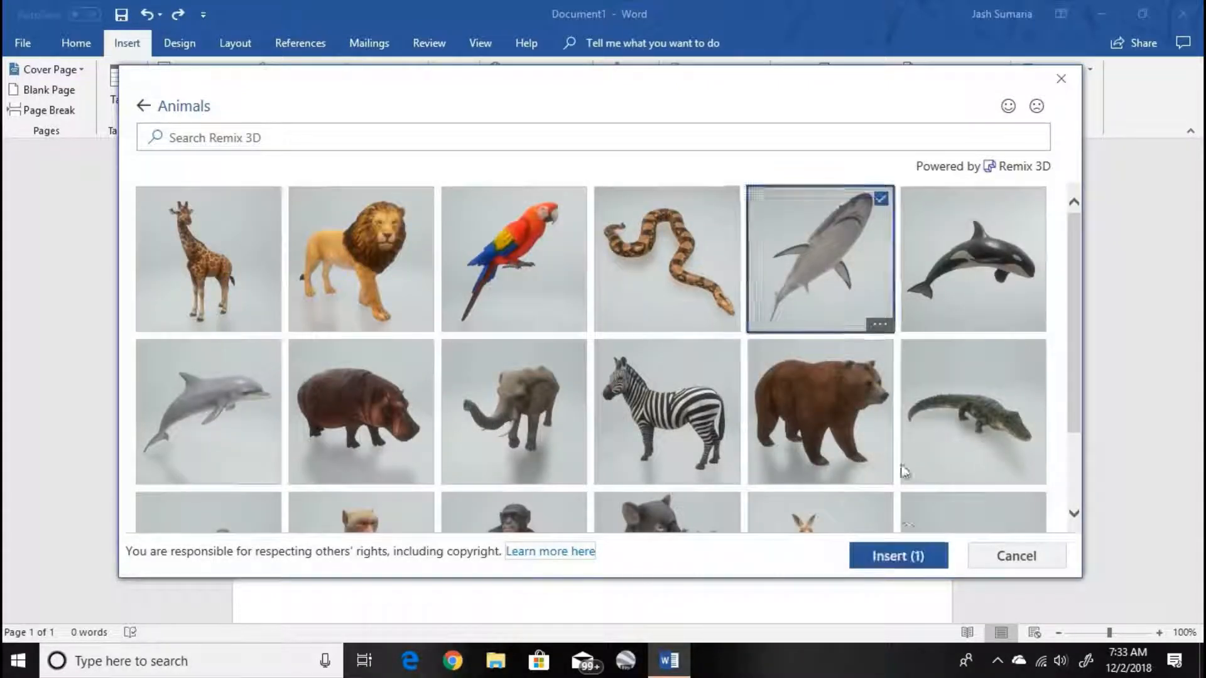
click(914, 561)
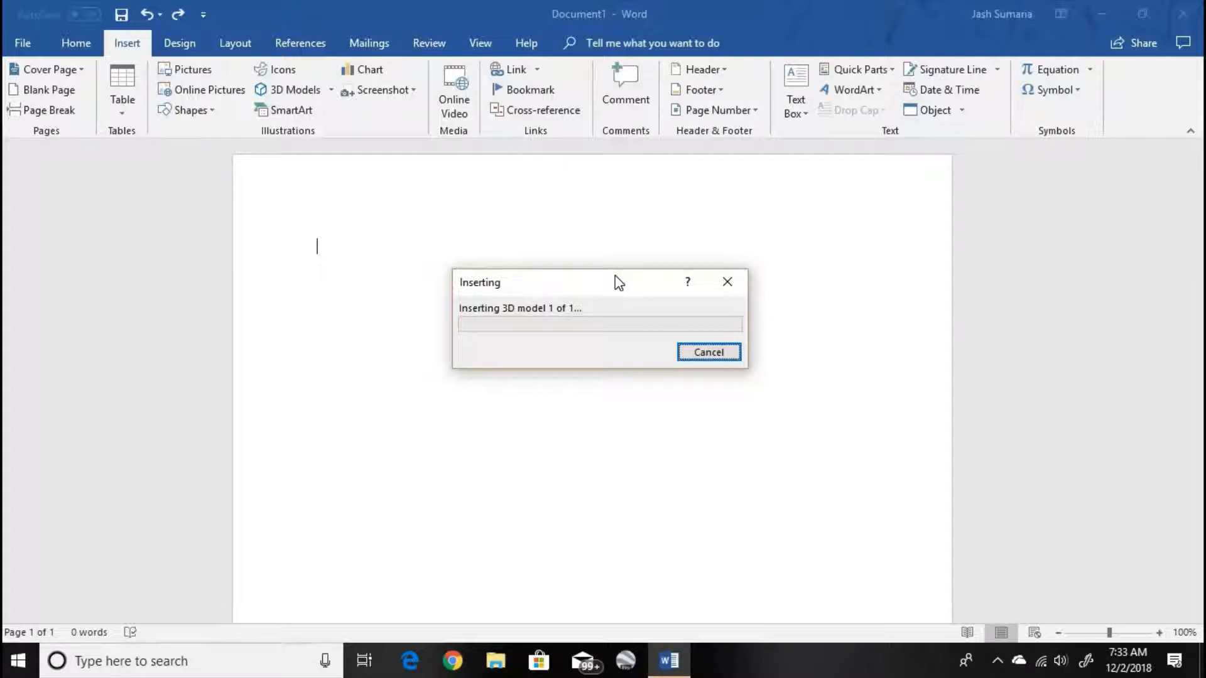
drag(619, 283, 776, 253)
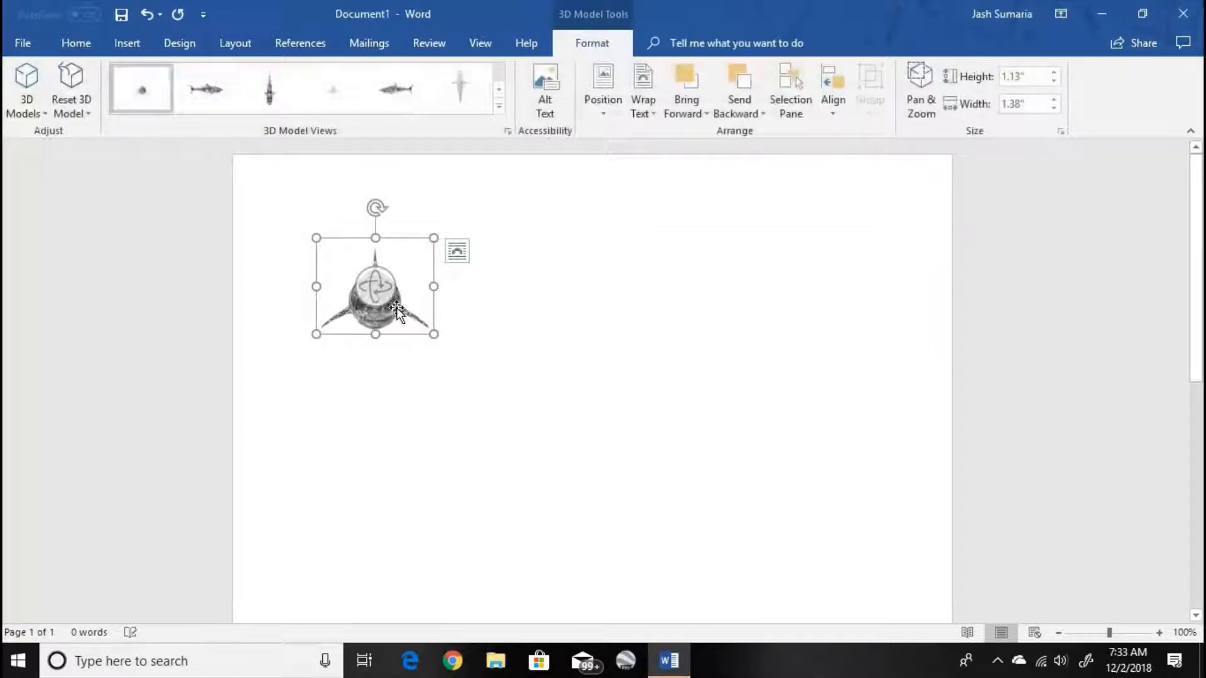
drag(397, 308, 572, 241)
click(641, 280)
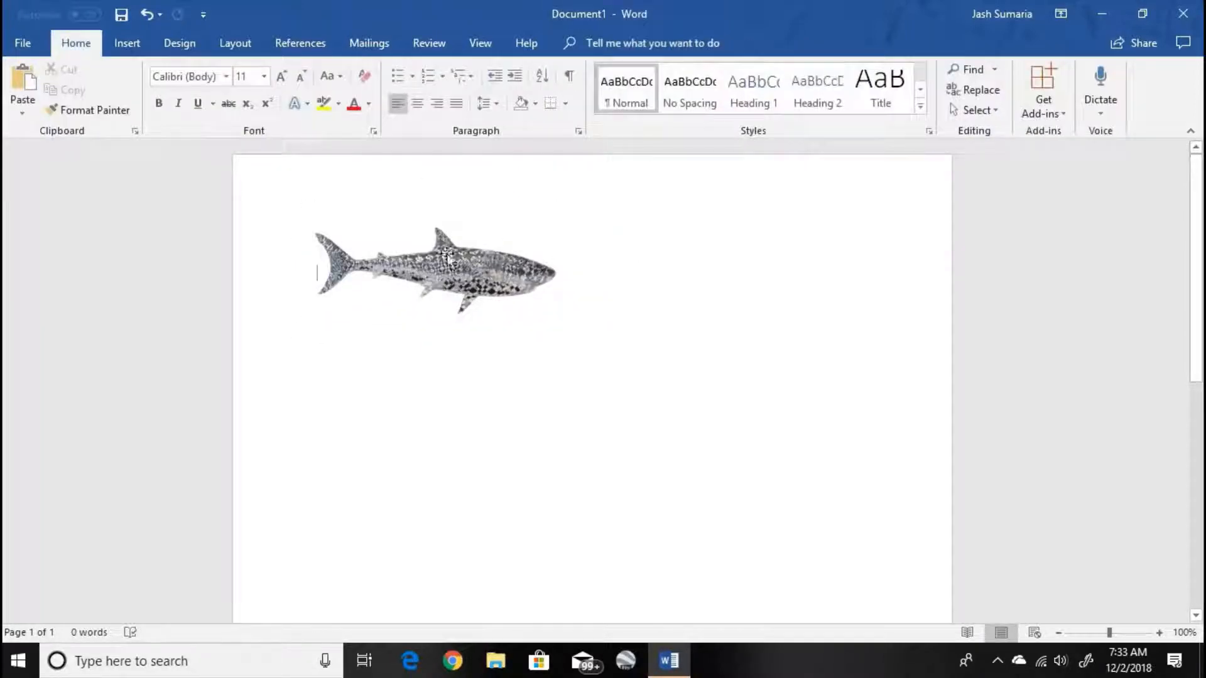
- Rotate the 3D shark to an angled view facing left with its tail raised, and delete the model
click(517, 307)
drag(517, 307, 523, 362)
drag(442, 314, 256, 339)
drag(280, 398, 179, 433)
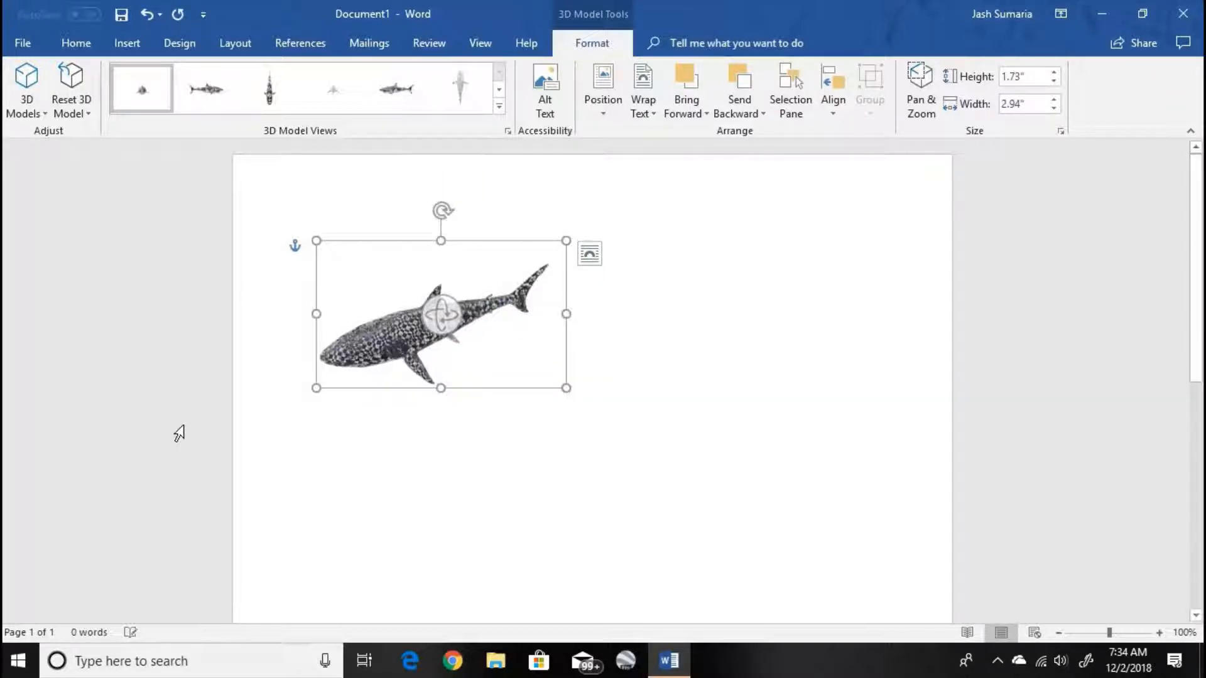
key(Delete)
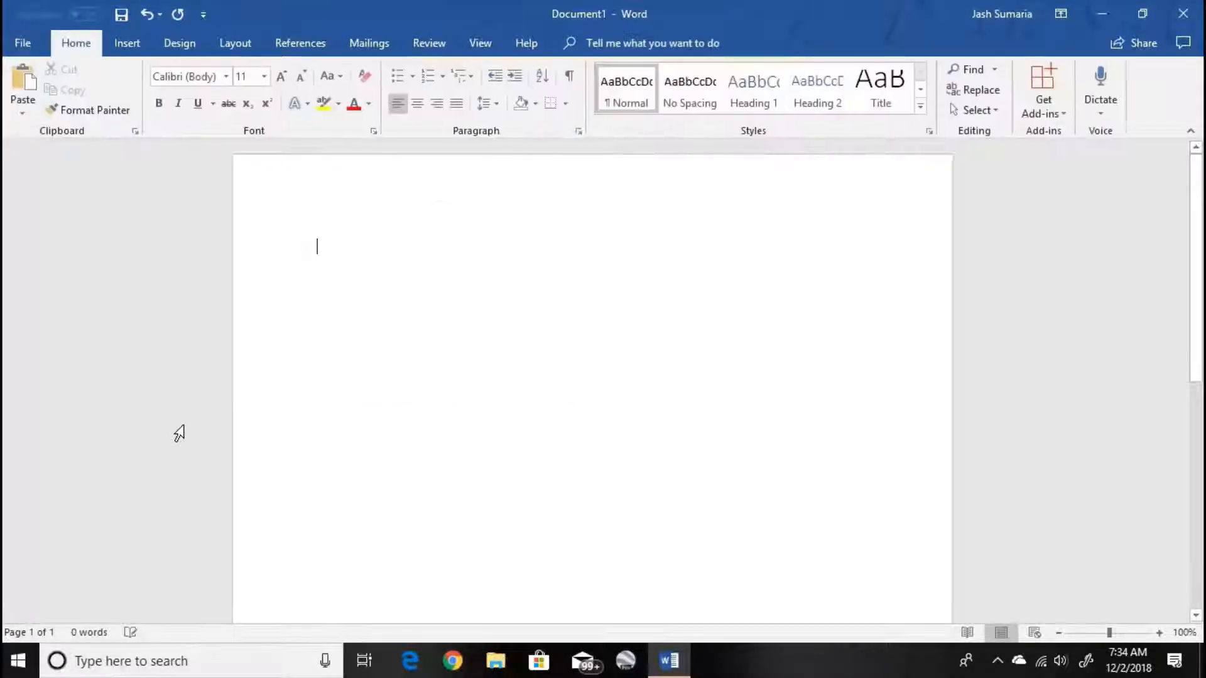
- Insert a Horizontal Bullet List SmartArt graphic on the blank page
click(123, 44)
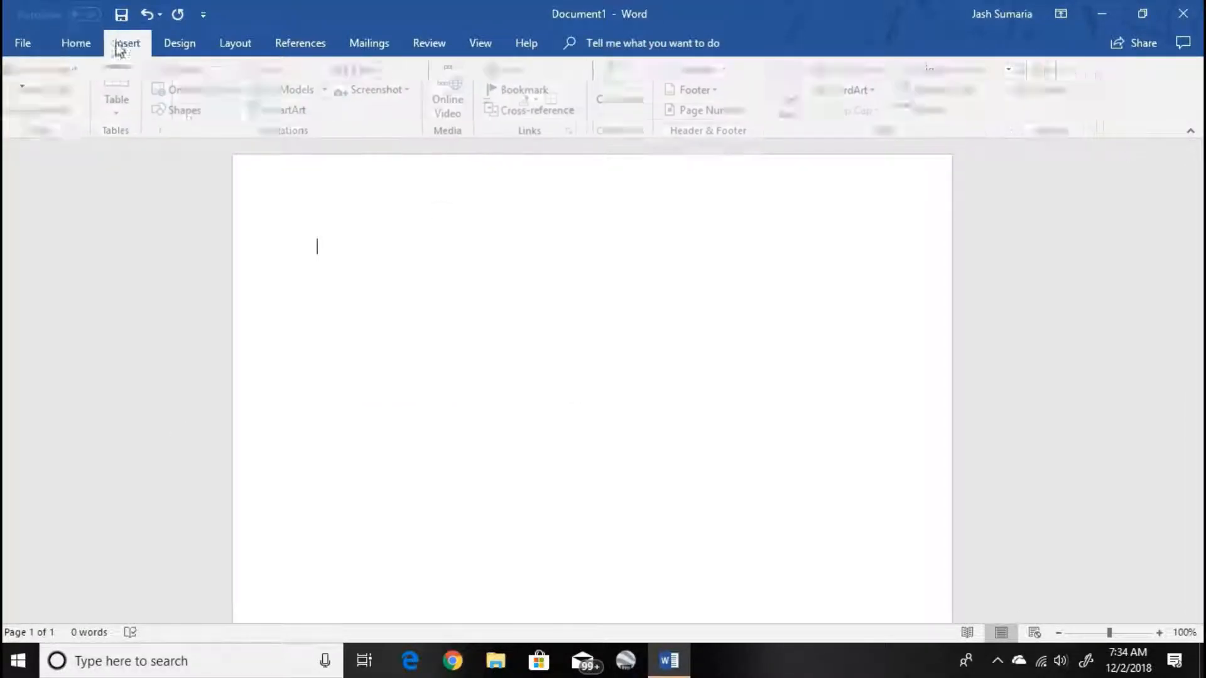
click(303, 113)
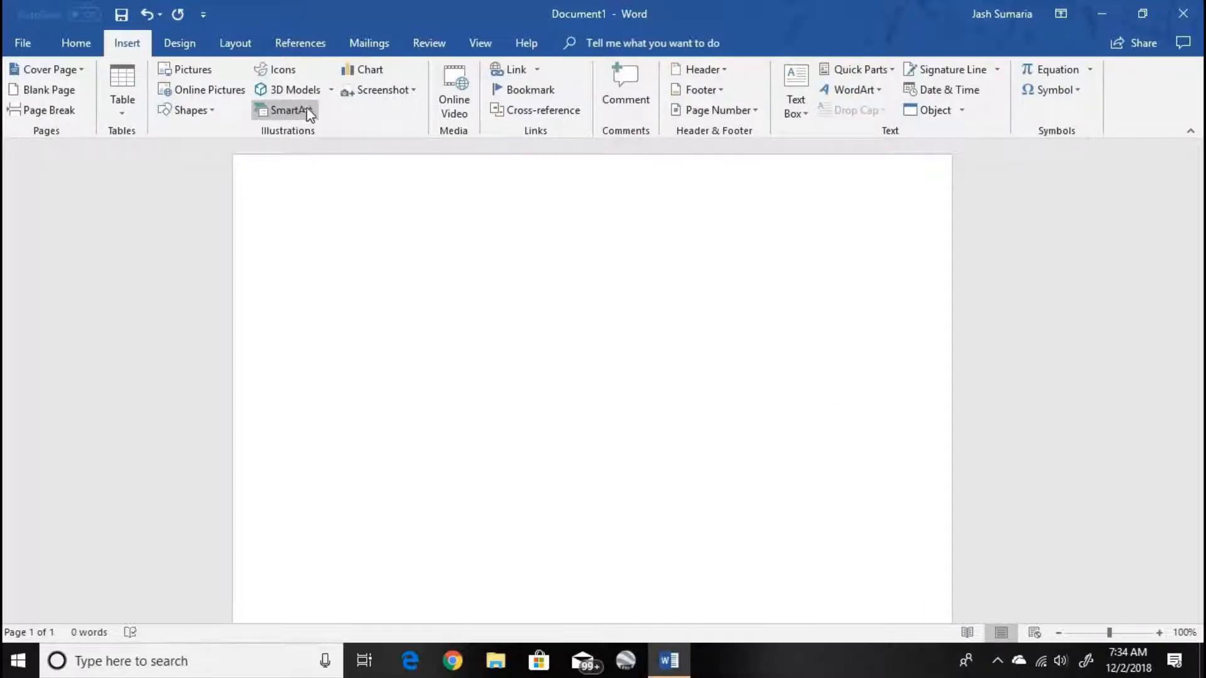
click(525, 332)
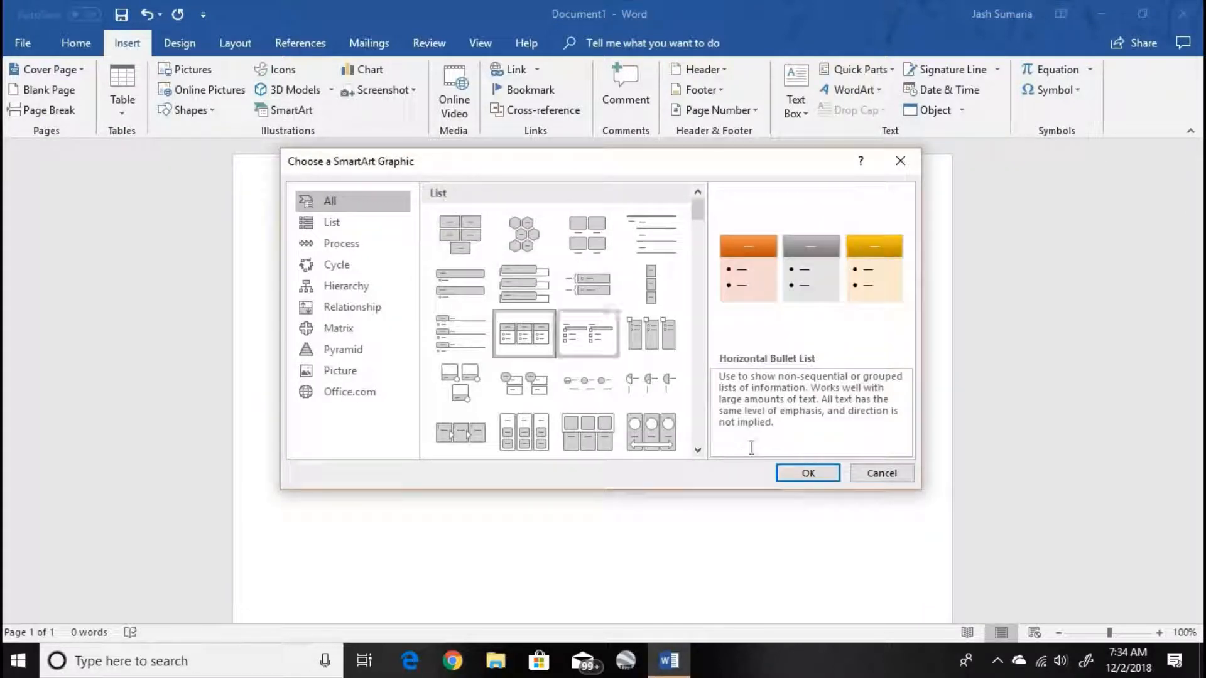
click(808, 473)
- Remove the bullet placeholders beneath the middle heading of the SmartArt graphic, and delete the whole graphic
click(562, 368)
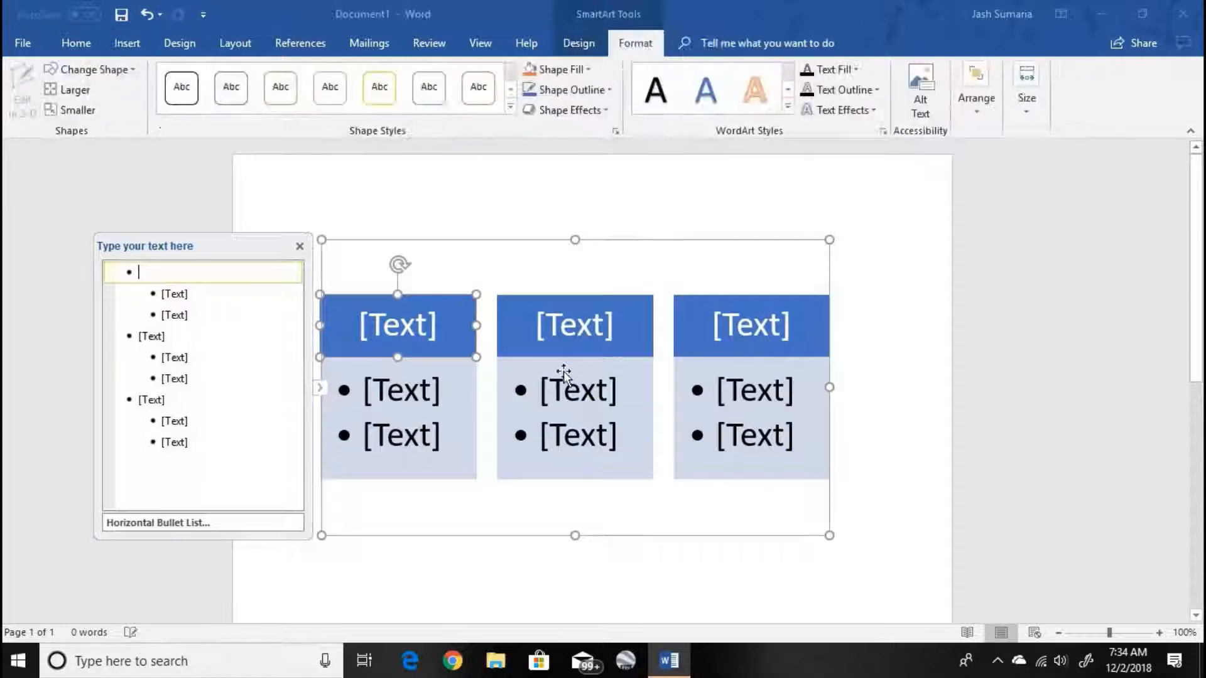
key(Delete)
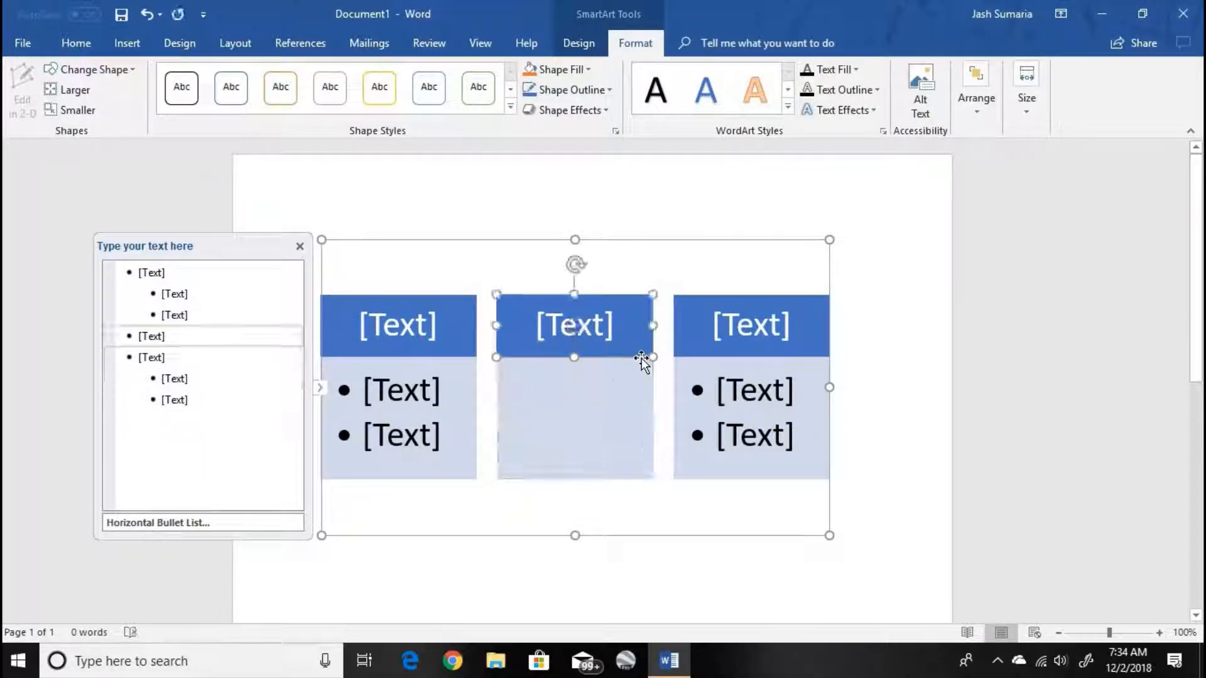
click(854, 260)
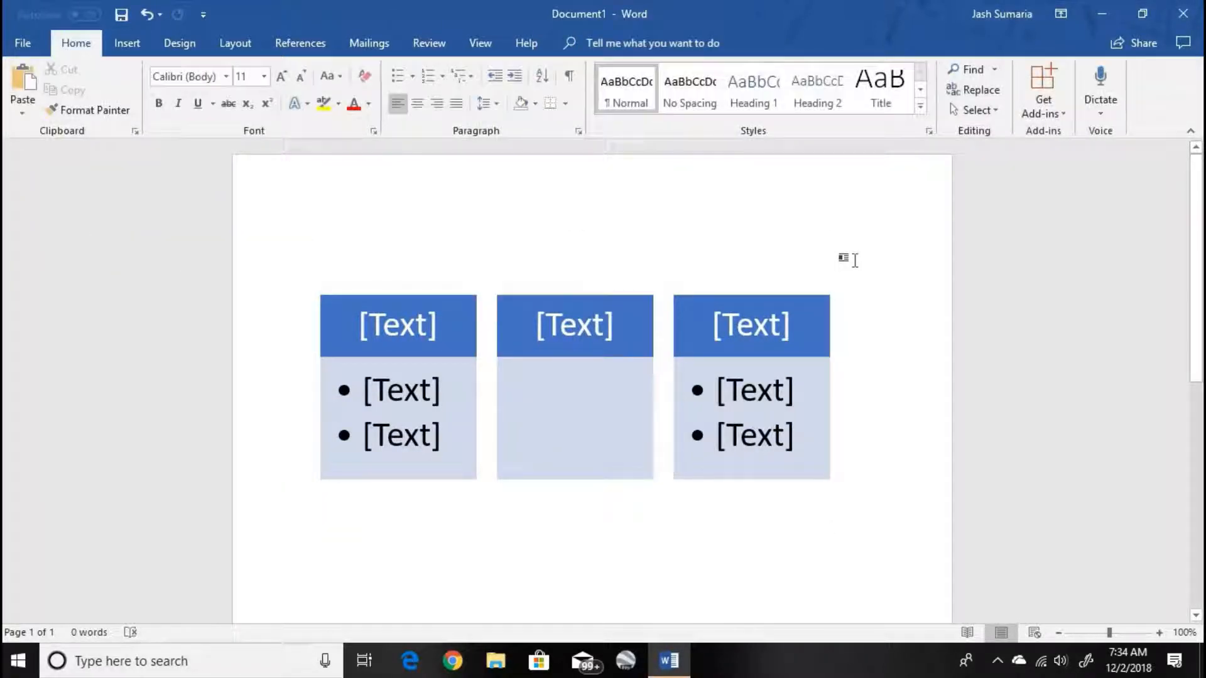
click(814, 270)
key(Delete)
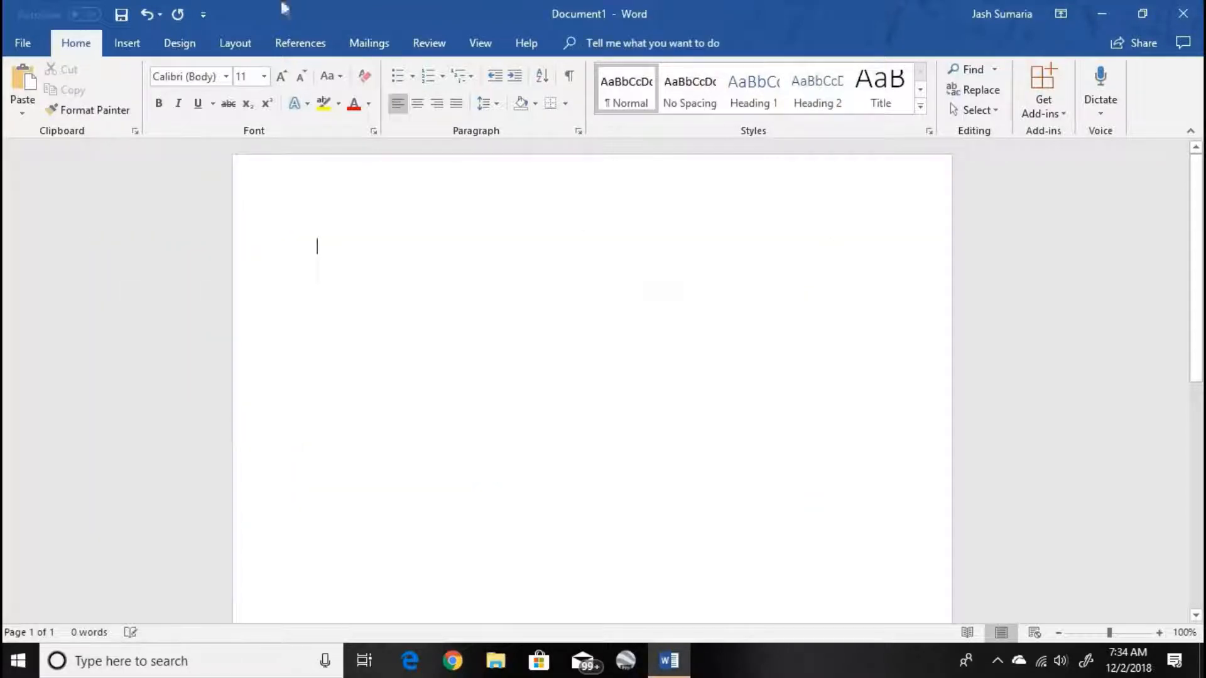
- Examine the Stacked Column type among the available column charts, and leave without inserting a chart
click(128, 44)
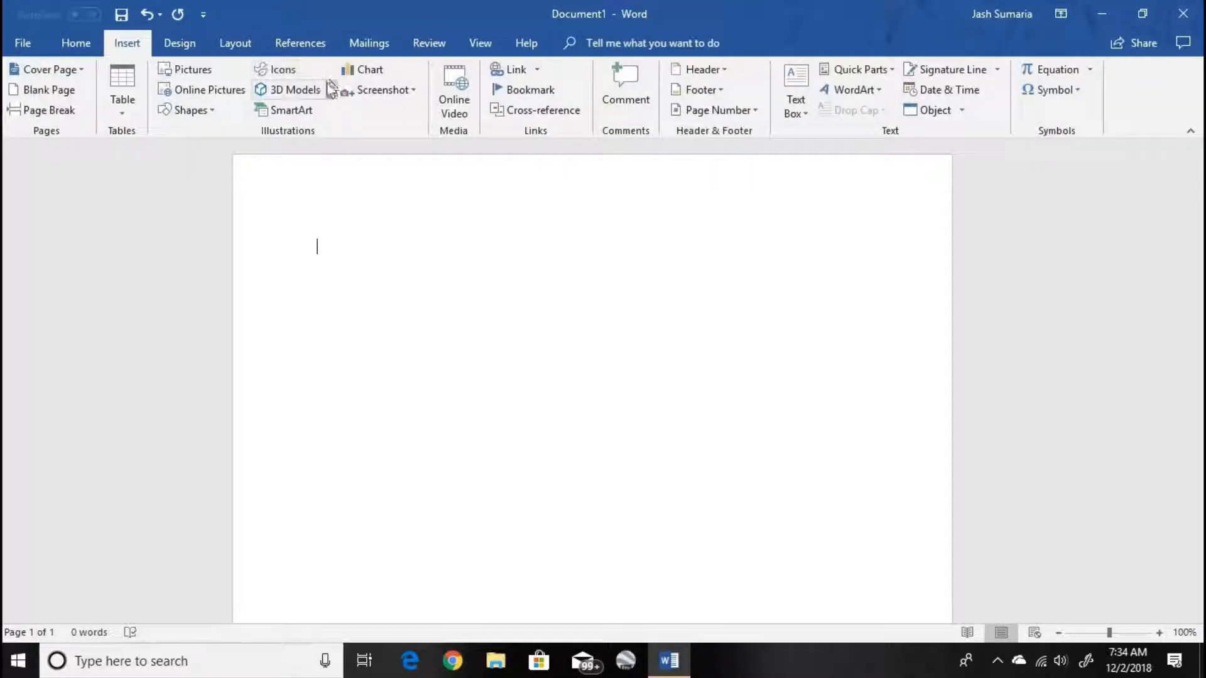
click(365, 70)
mouse_move(535, 293)
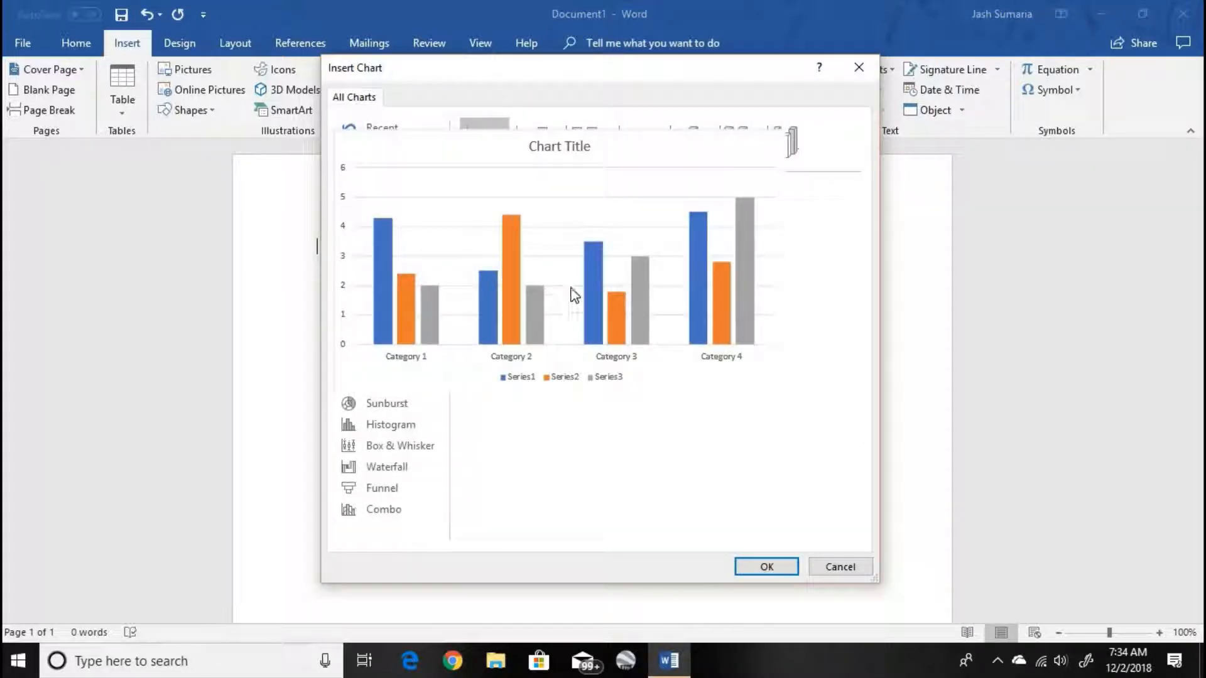
click(533, 136)
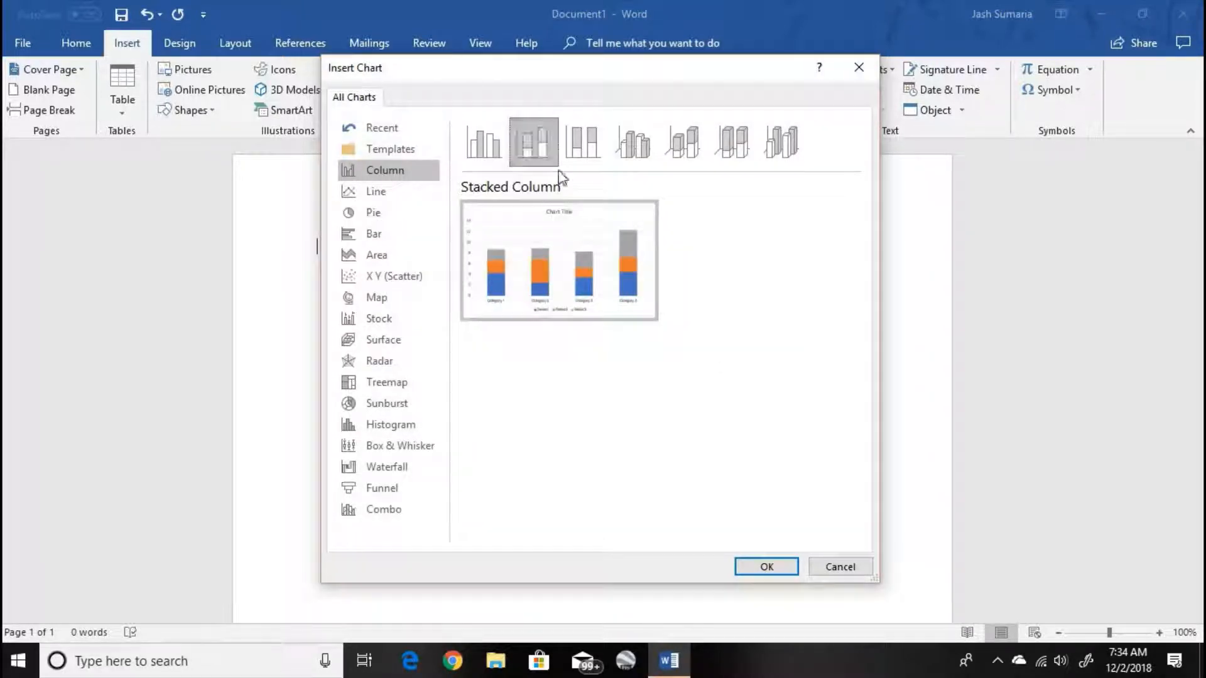
mouse_move(573, 233)
click(840, 566)
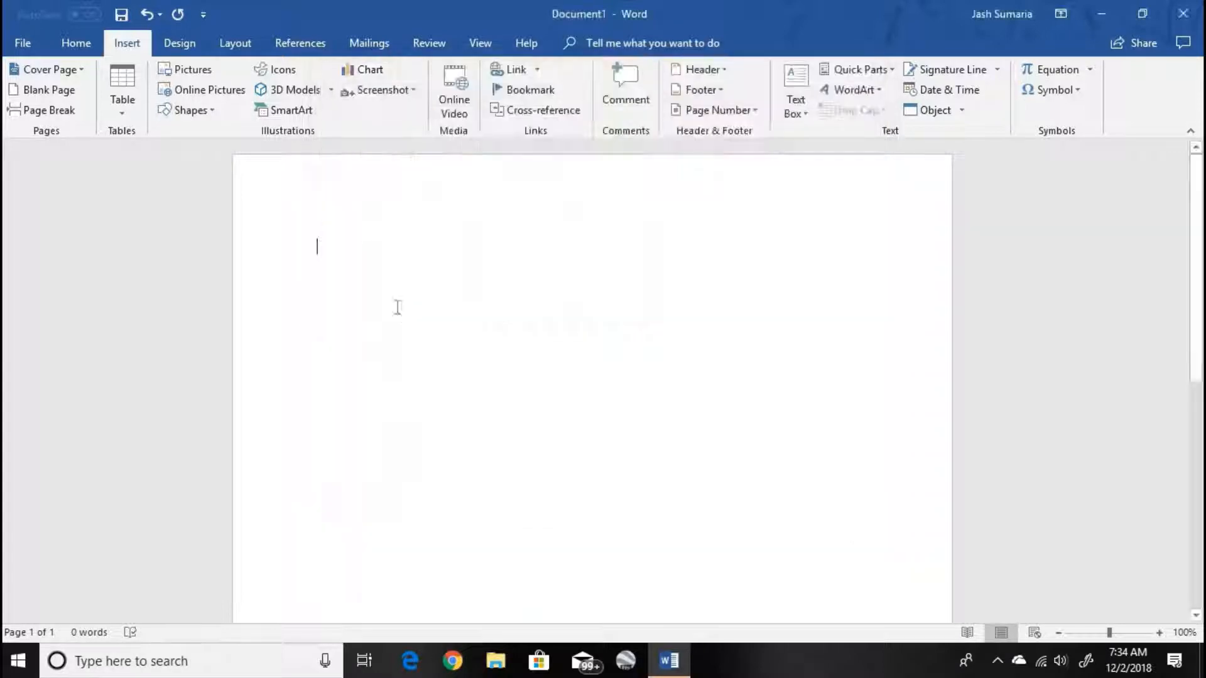
- Insert a screen clipping of the desktop wallpaper covering the speaker's shoulder and the microphones beside him, and delete it
click(415, 92)
click(405, 113)
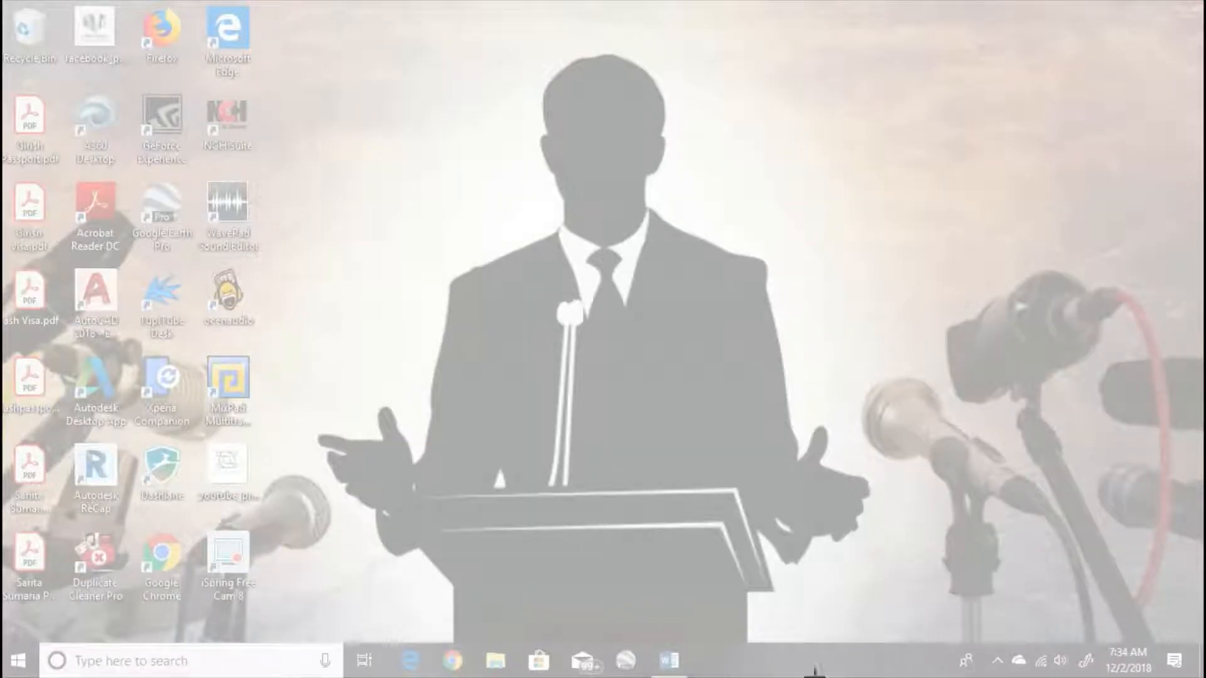
drag(665, 655, 1111, 52)
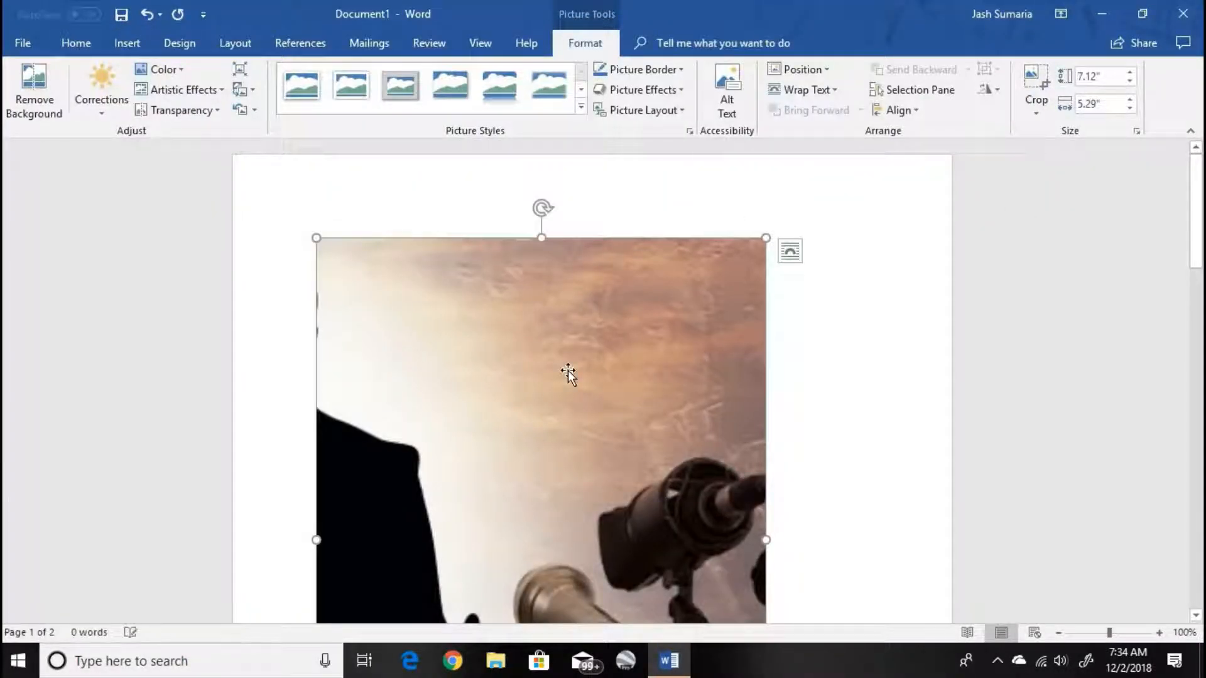
key(Delete)
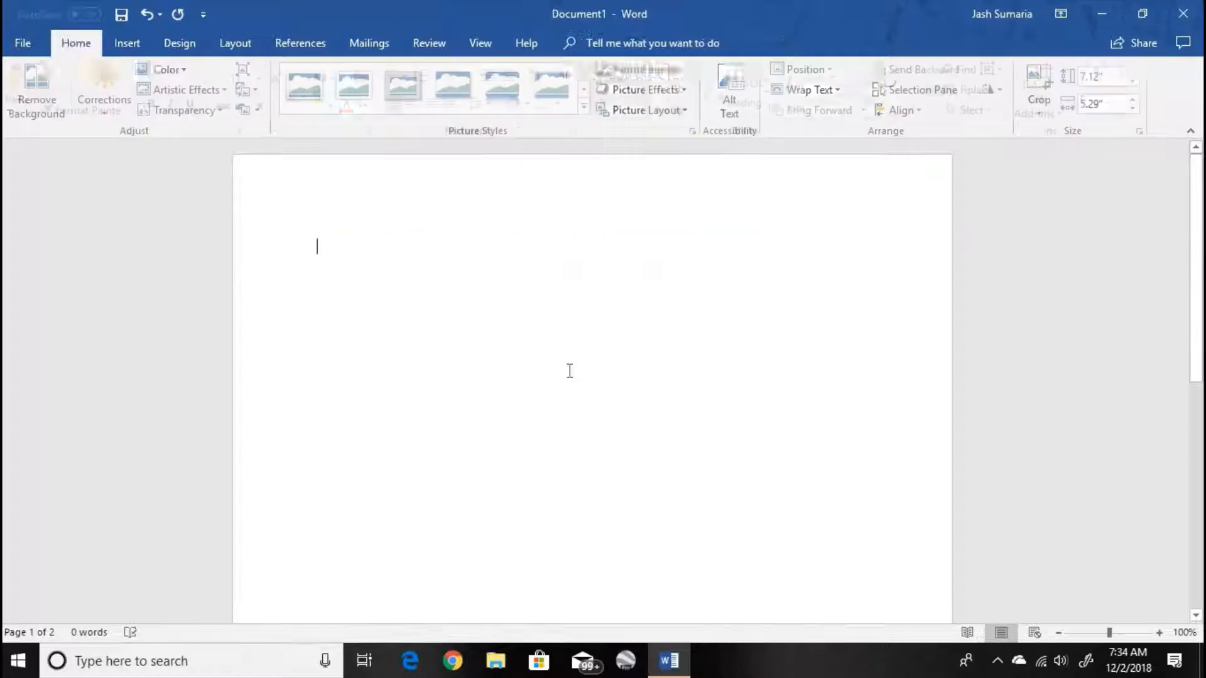
- Search YouTube for "What if the EU United" as an online video and look through the results
click(123, 50)
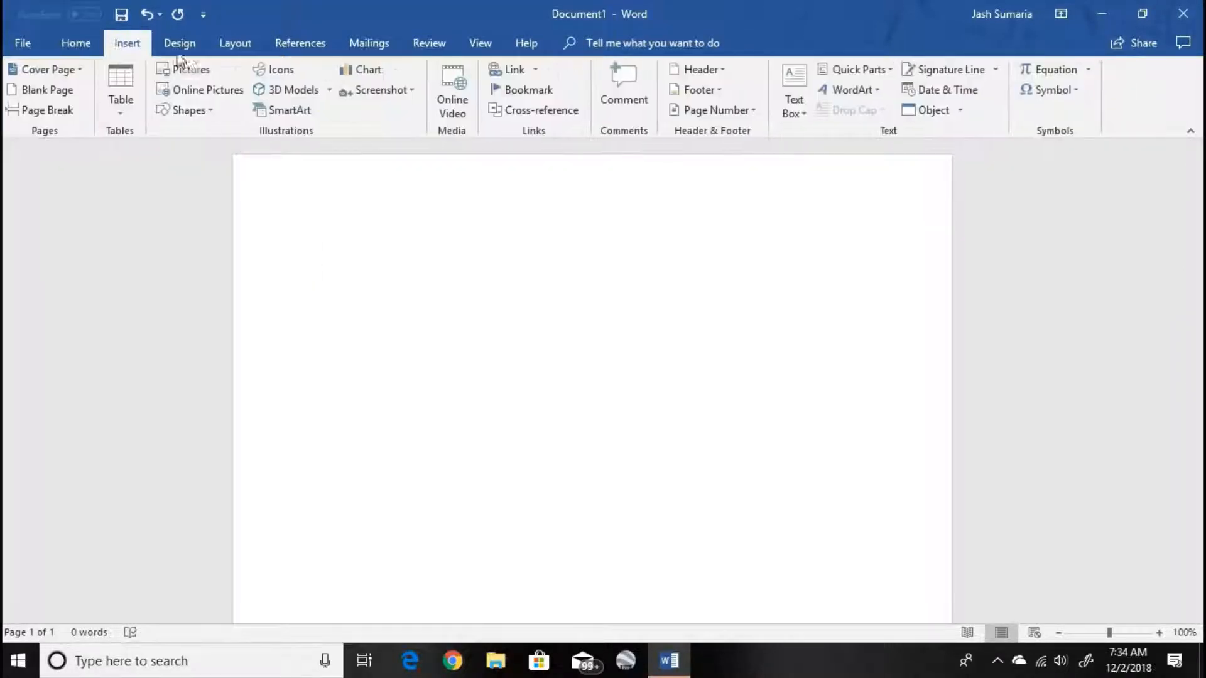
click(457, 104)
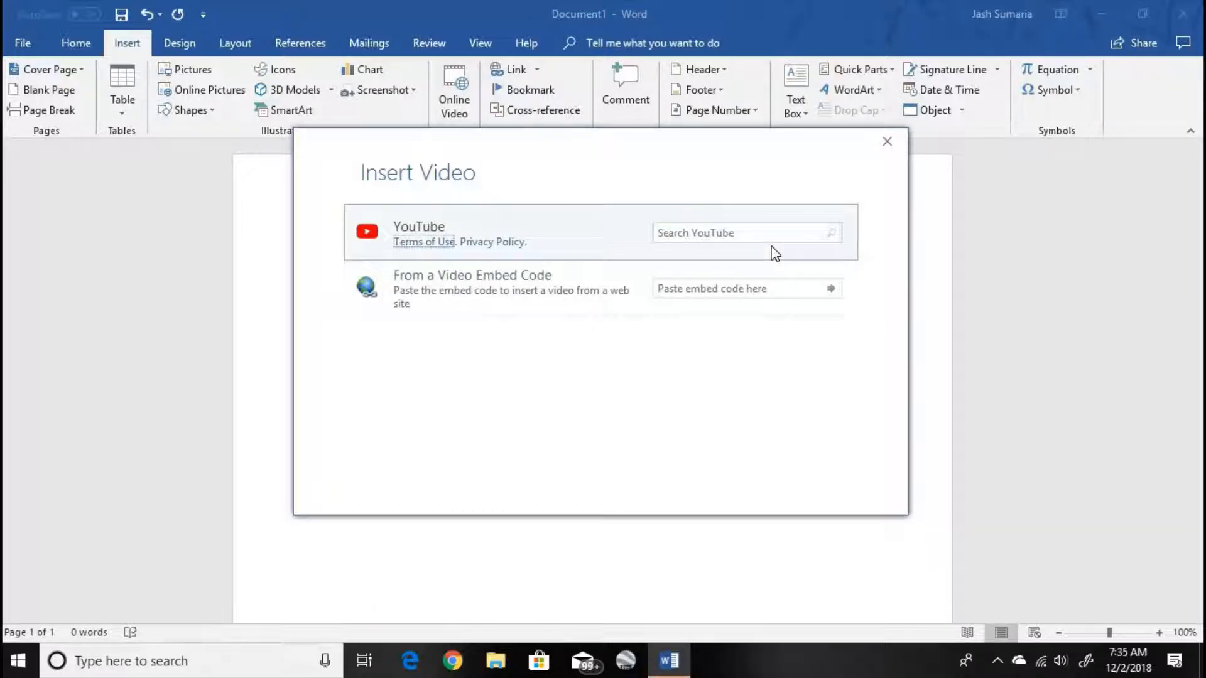
click(758, 235)
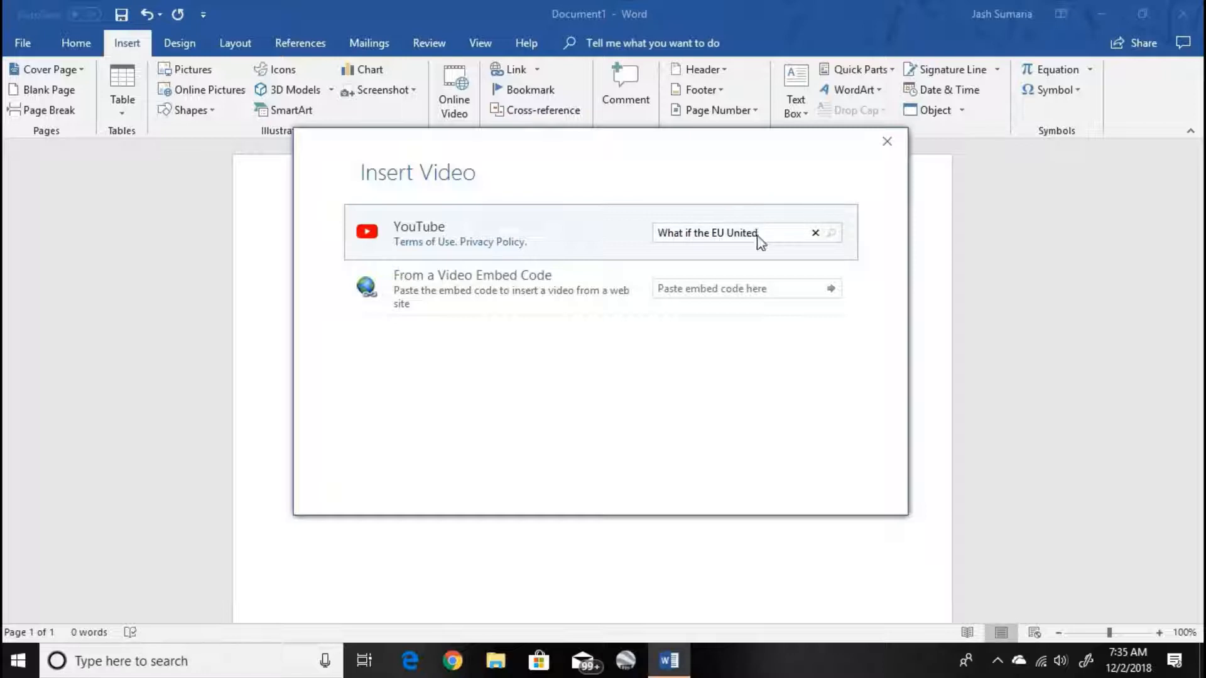
key(Return)
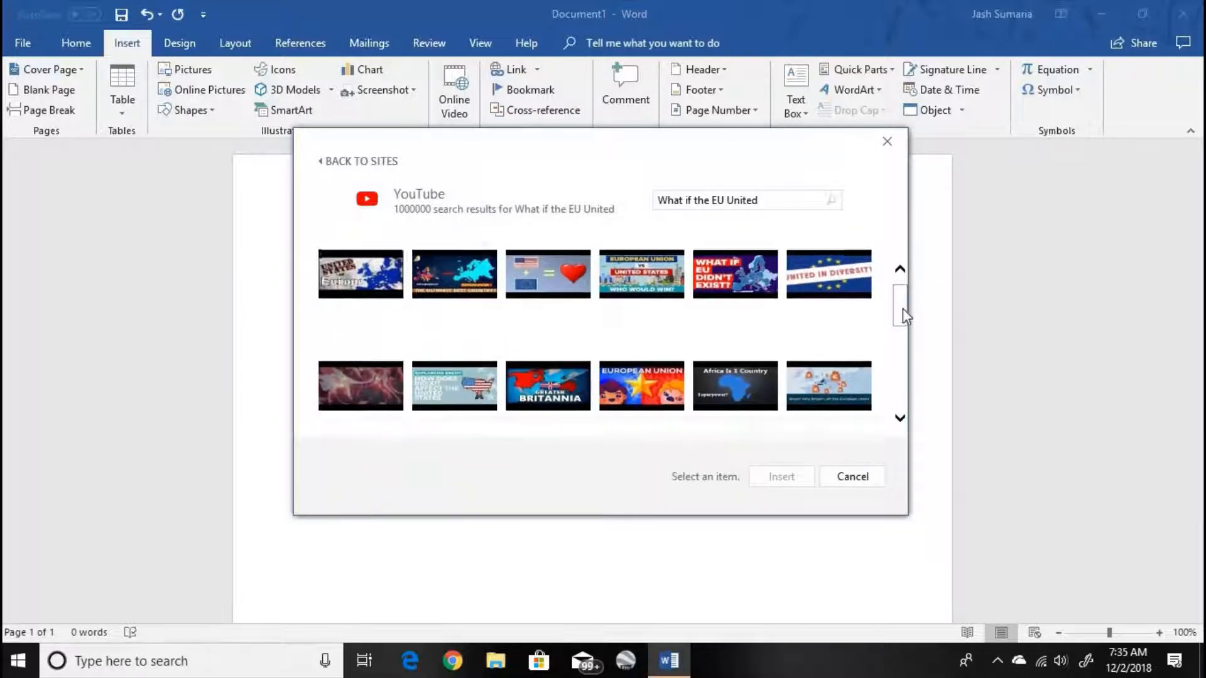
drag(902, 307, 934, 287)
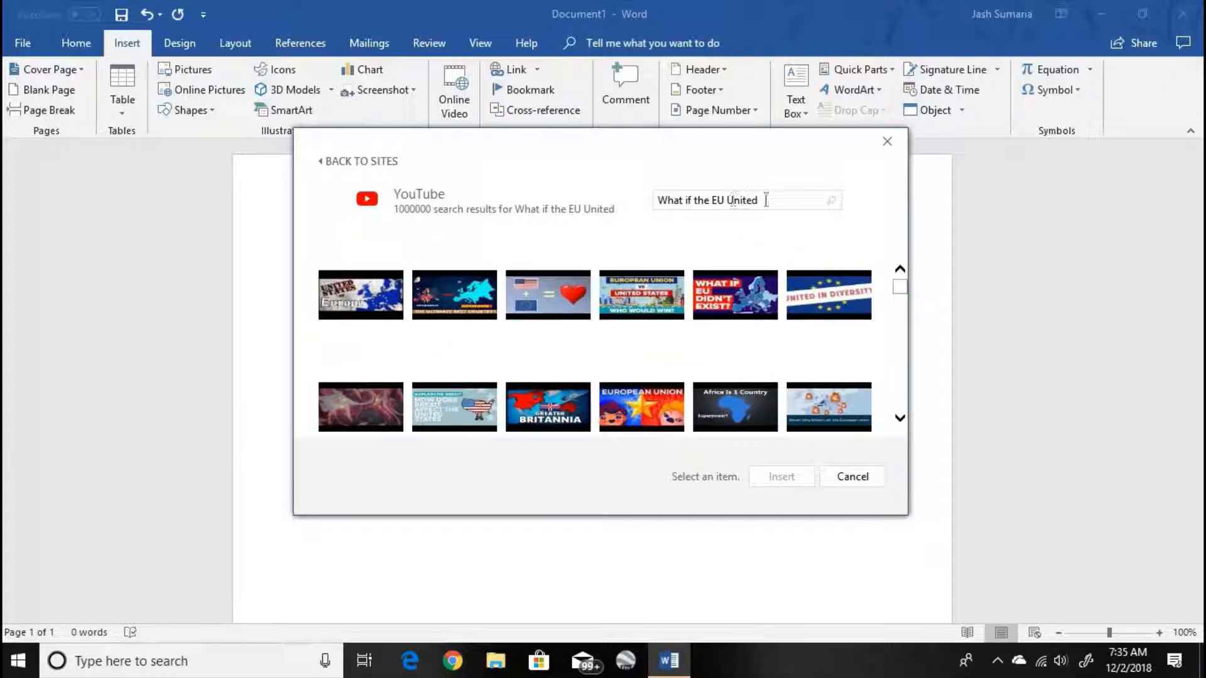
- Search YouTube for "Filthy facts" instead and insert the video "What Can You Do With The 2017 US GDP?"
drag(765, 200, 236, 218)
text(Filthy facts)
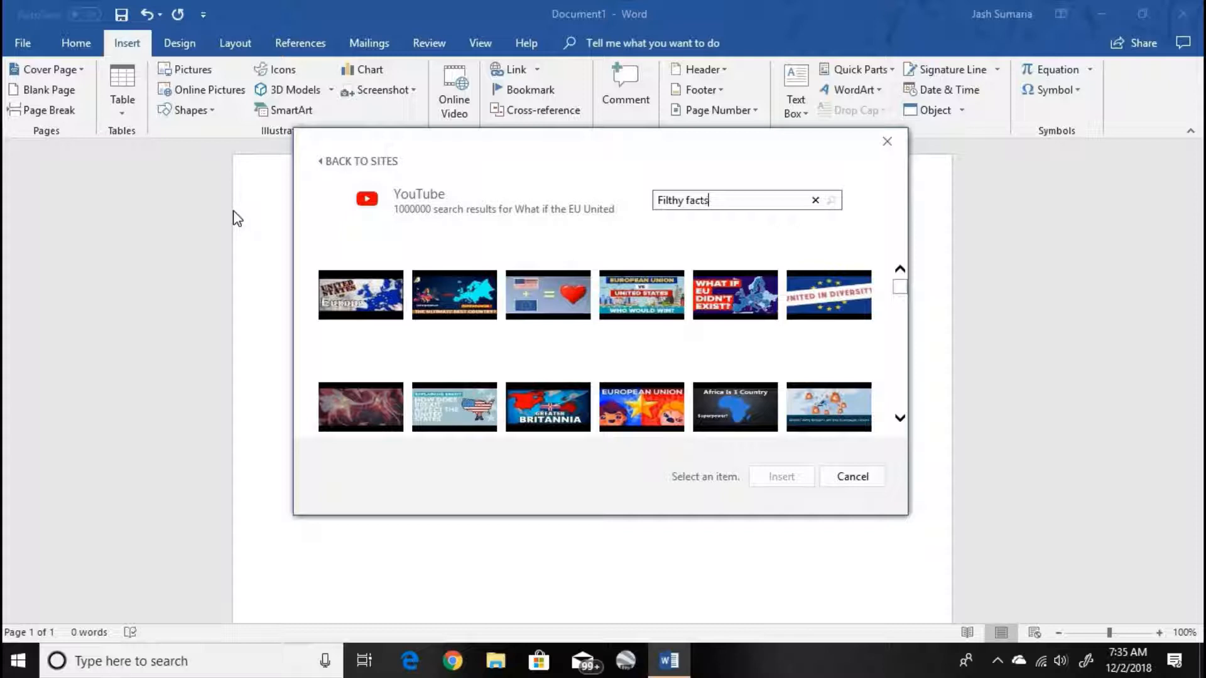
key(Return)
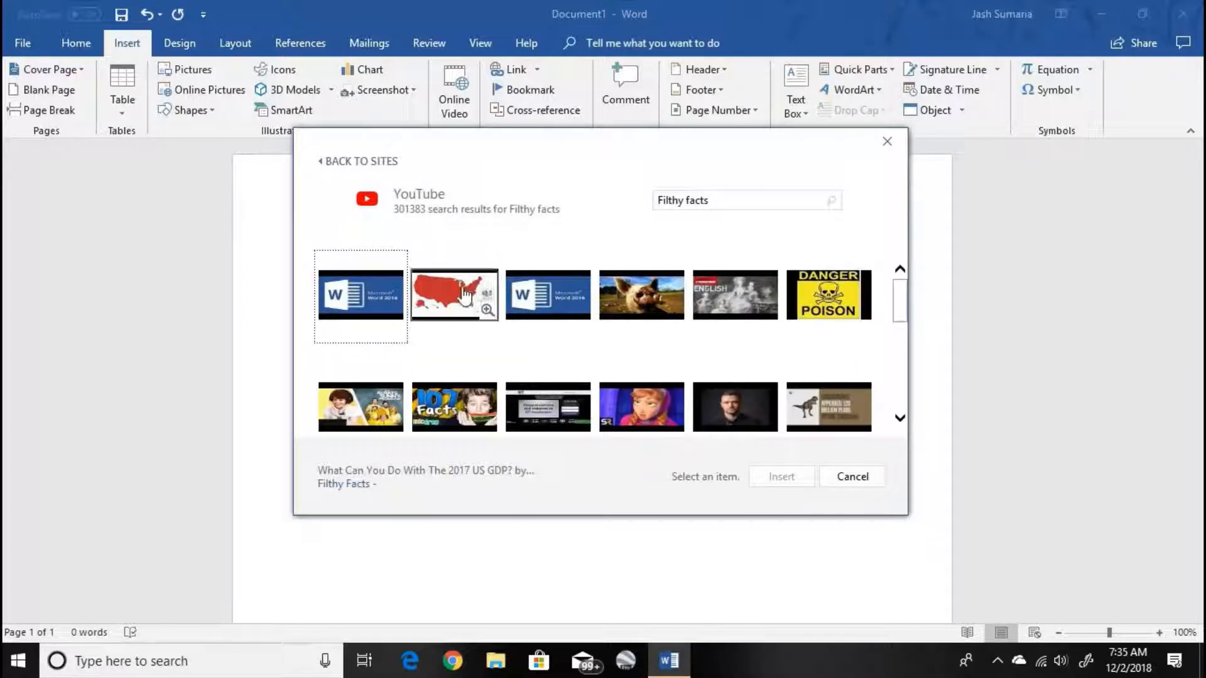
click(446, 286)
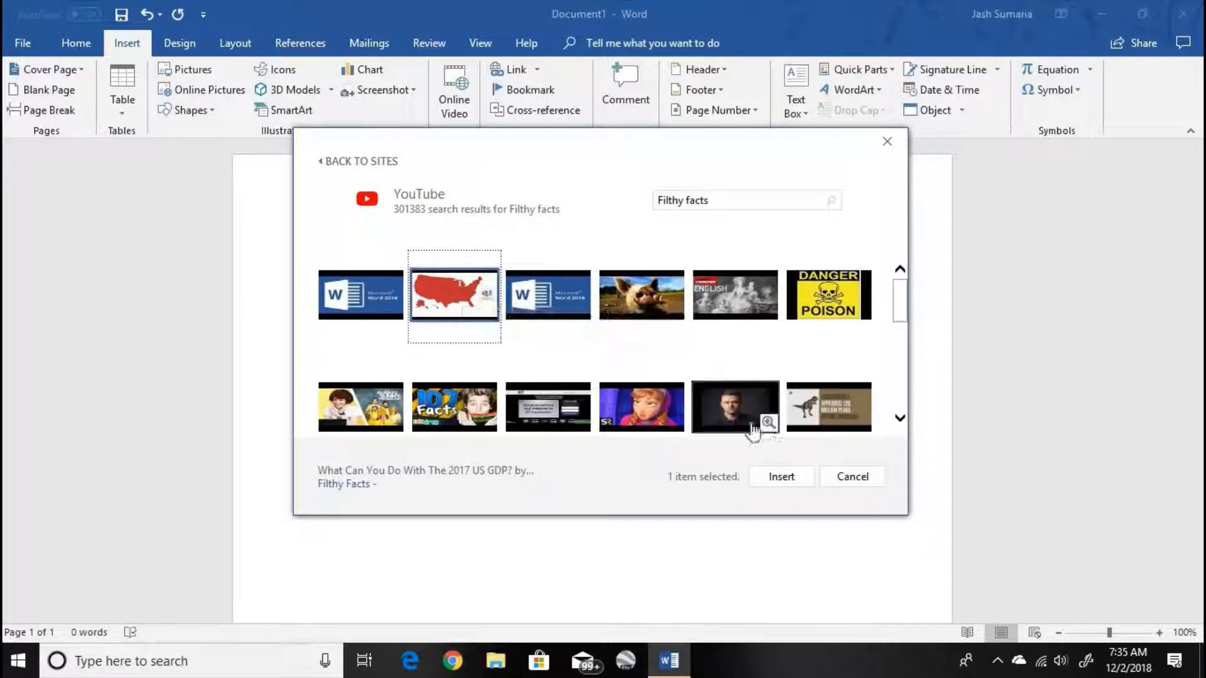
click(782, 477)
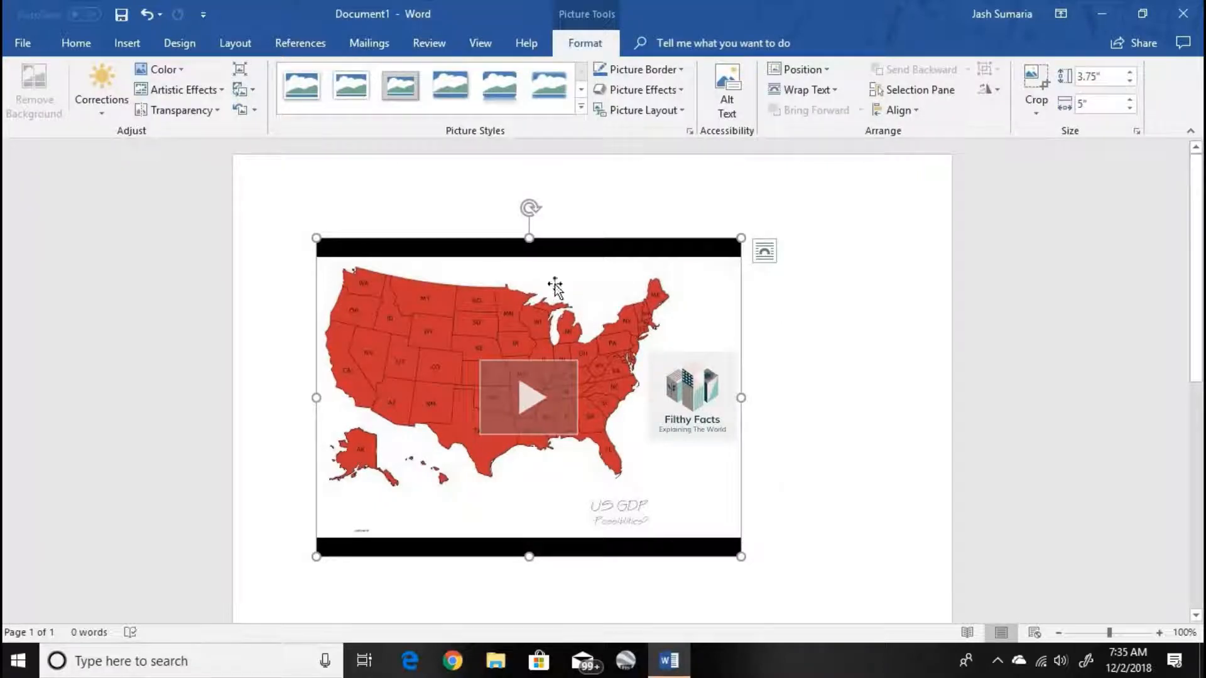
- Try to play the inserted video within the document, close the player and delete the video
click(555, 415)
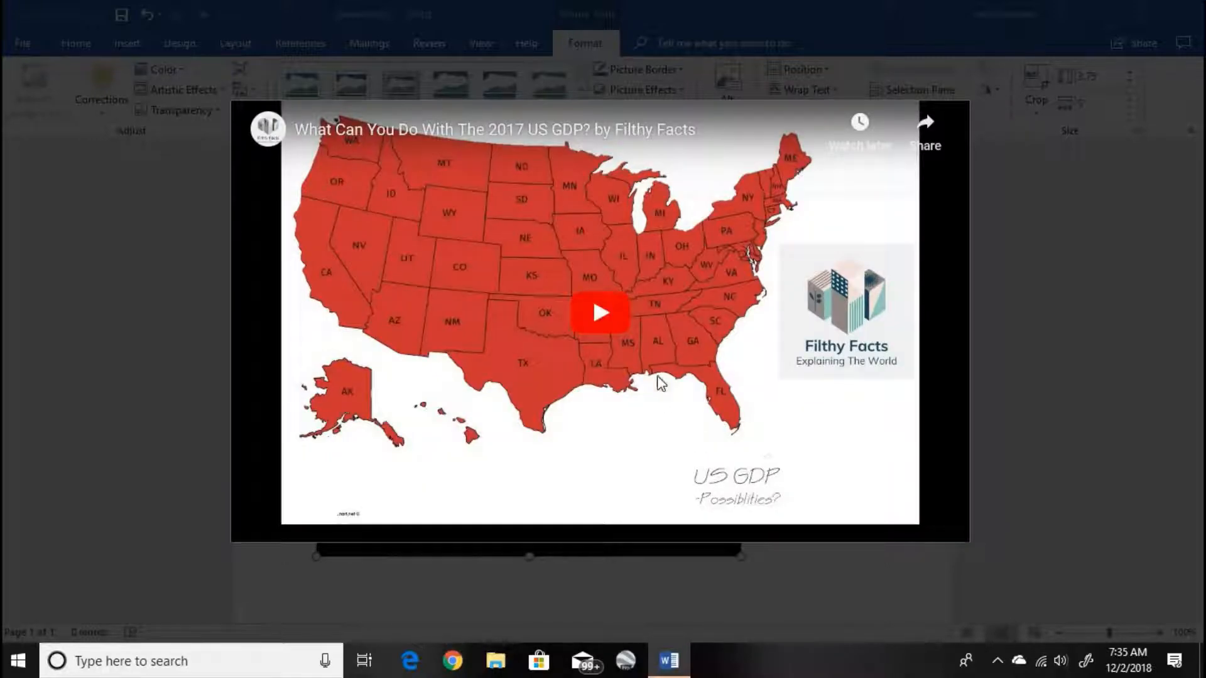
click(660, 383)
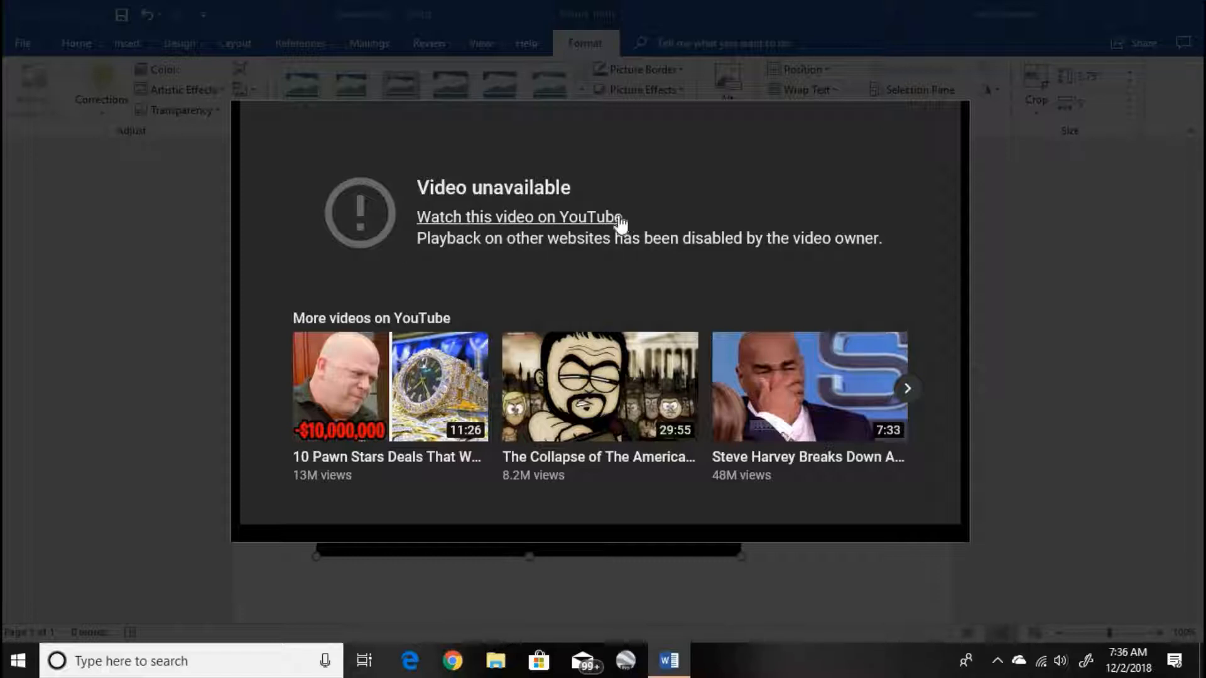
click(983, 210)
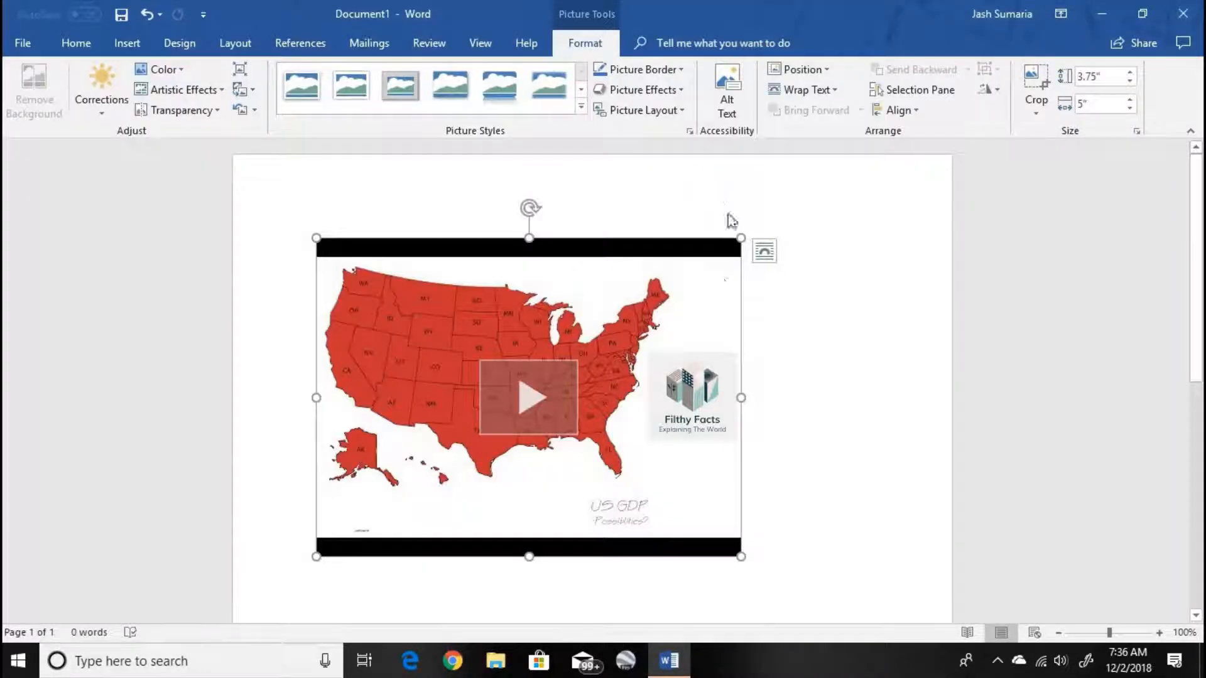
key(Delete)
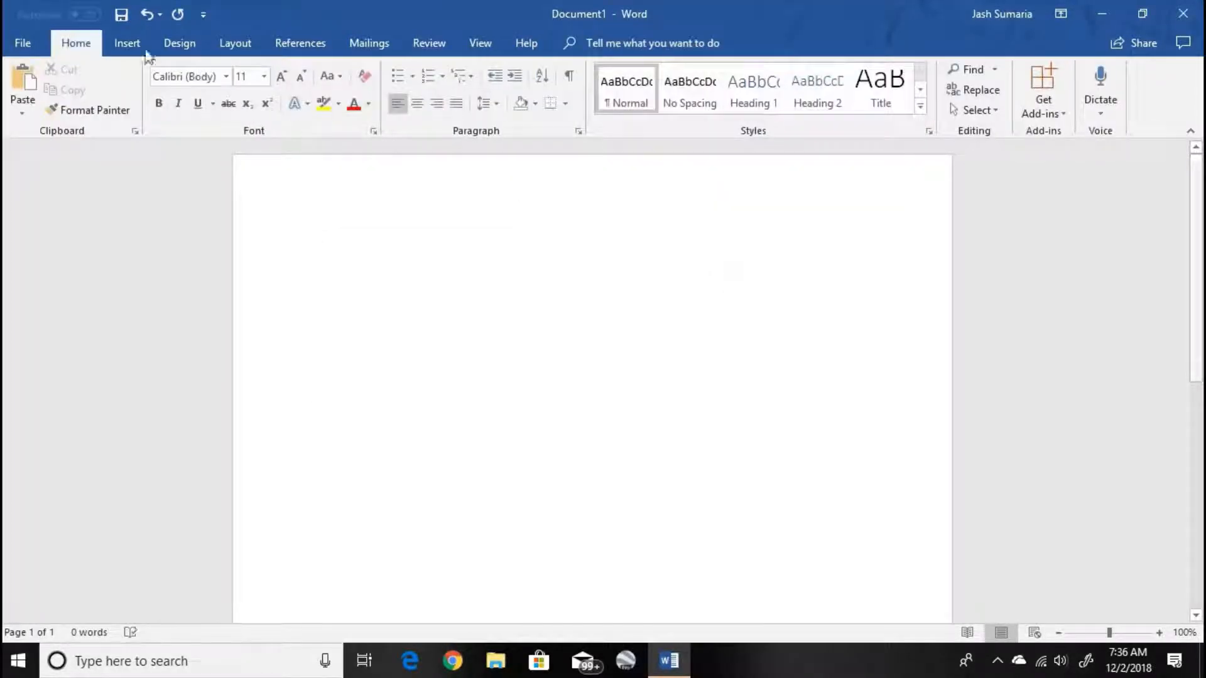
- Review the sources offered for inserting an online video, including the embed code option, and leave without inserting one
click(126, 43)
click(455, 107)
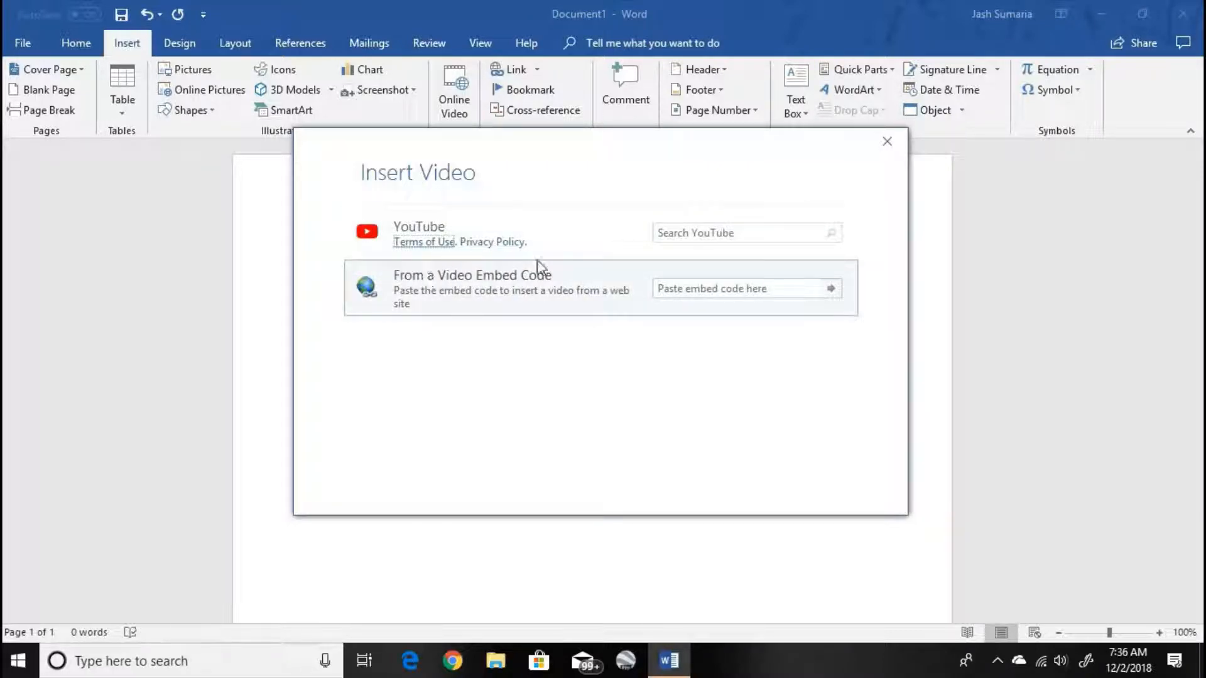
click(894, 136)
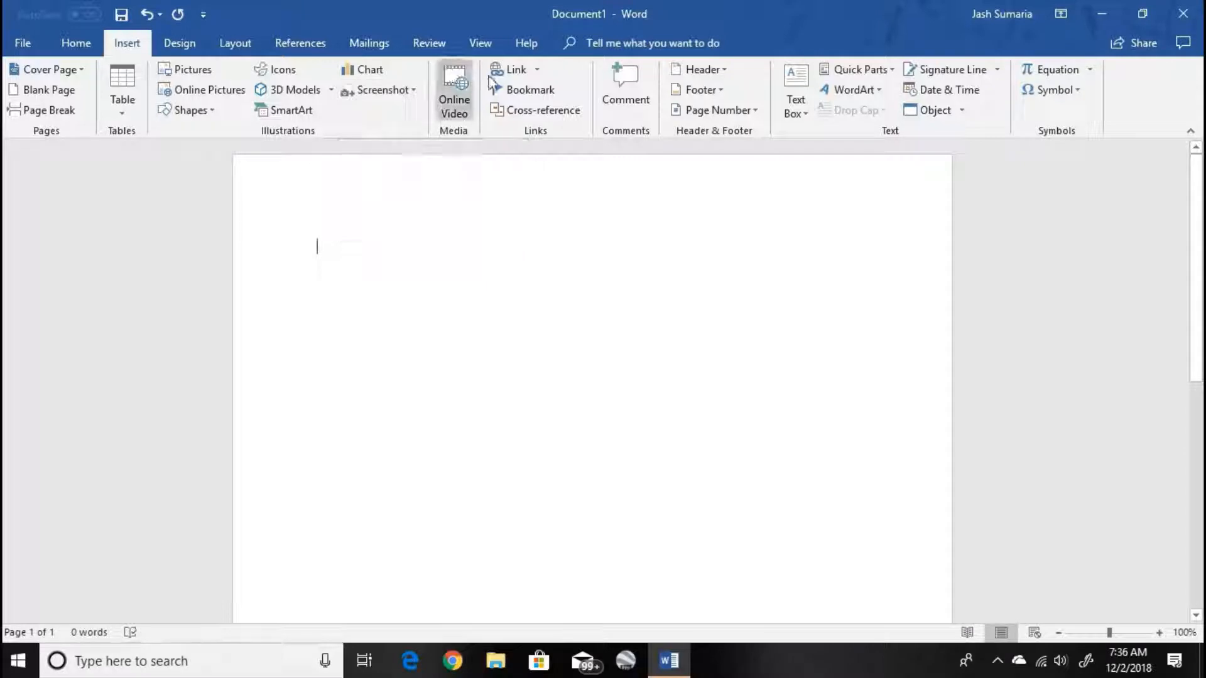
- Insert the YouTube channel link from the recent items, and delete it from the page
click(537, 70)
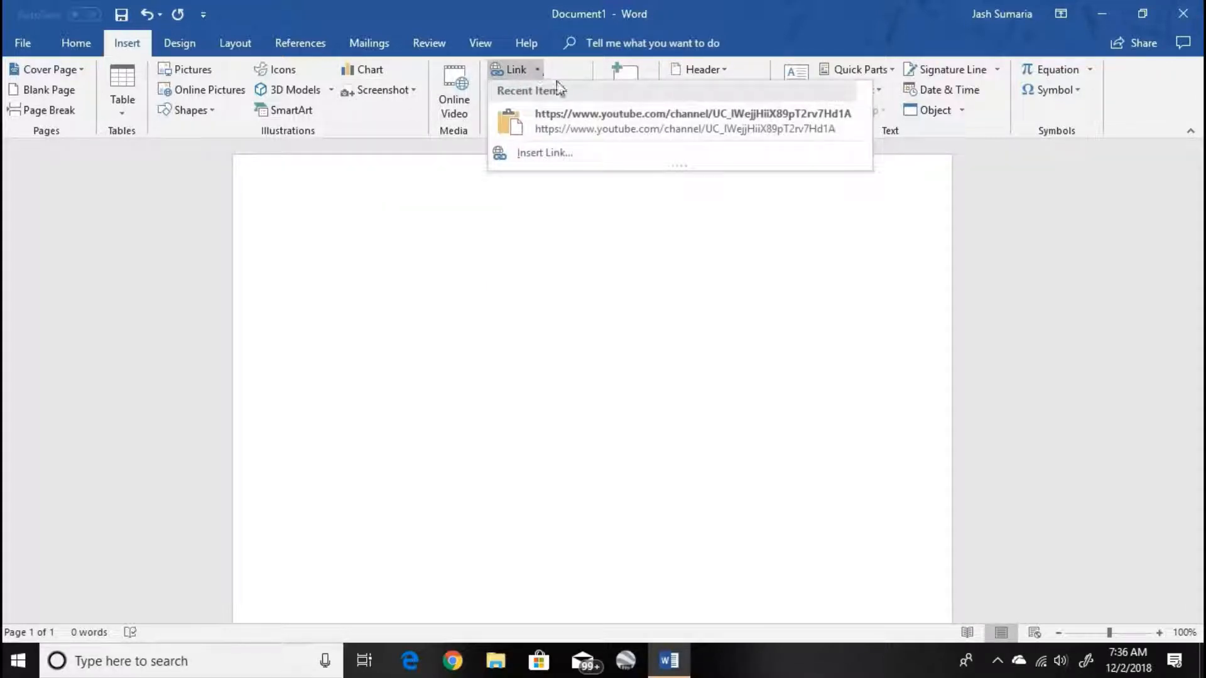
click(586, 111)
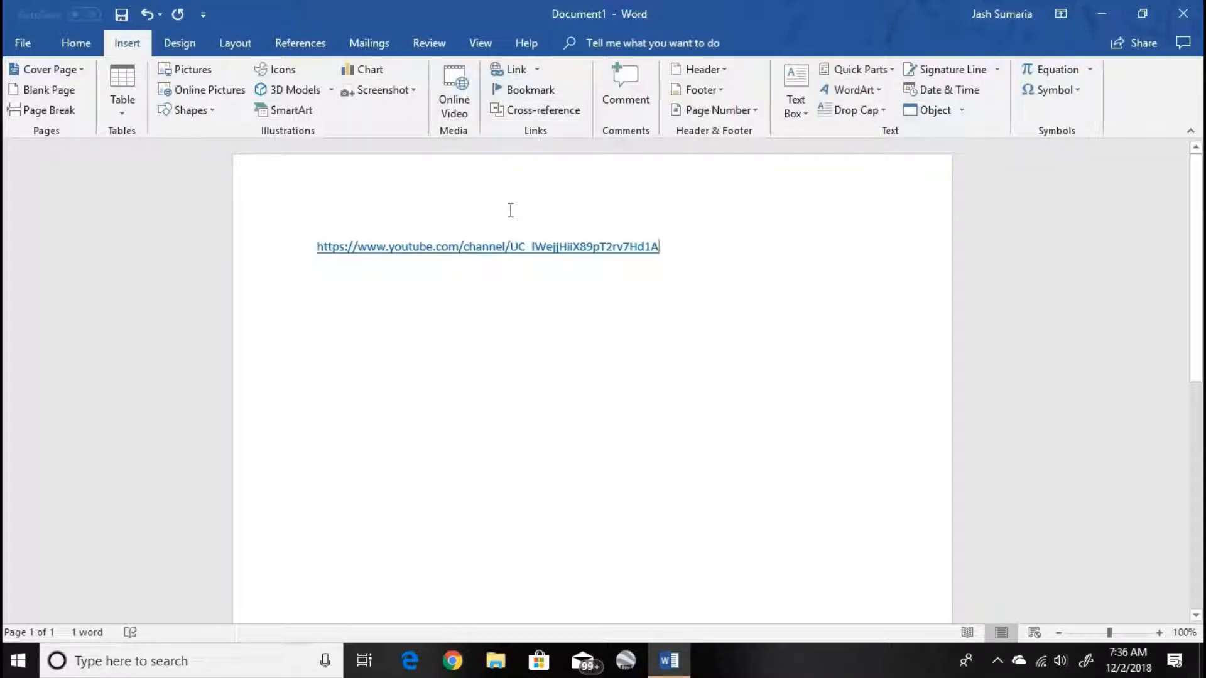
key(ctrl+a)
key(BackSpace)
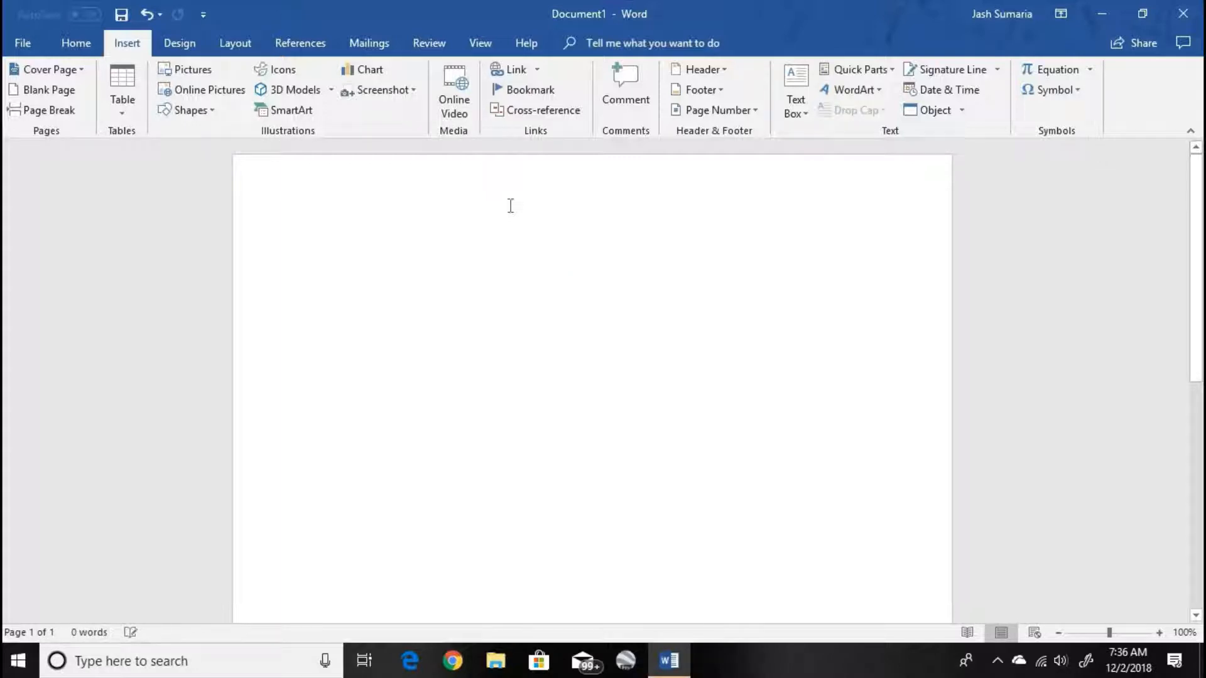
- Try the name ";oiyy" for a bookmark and leave without adding it
click(543, 91)
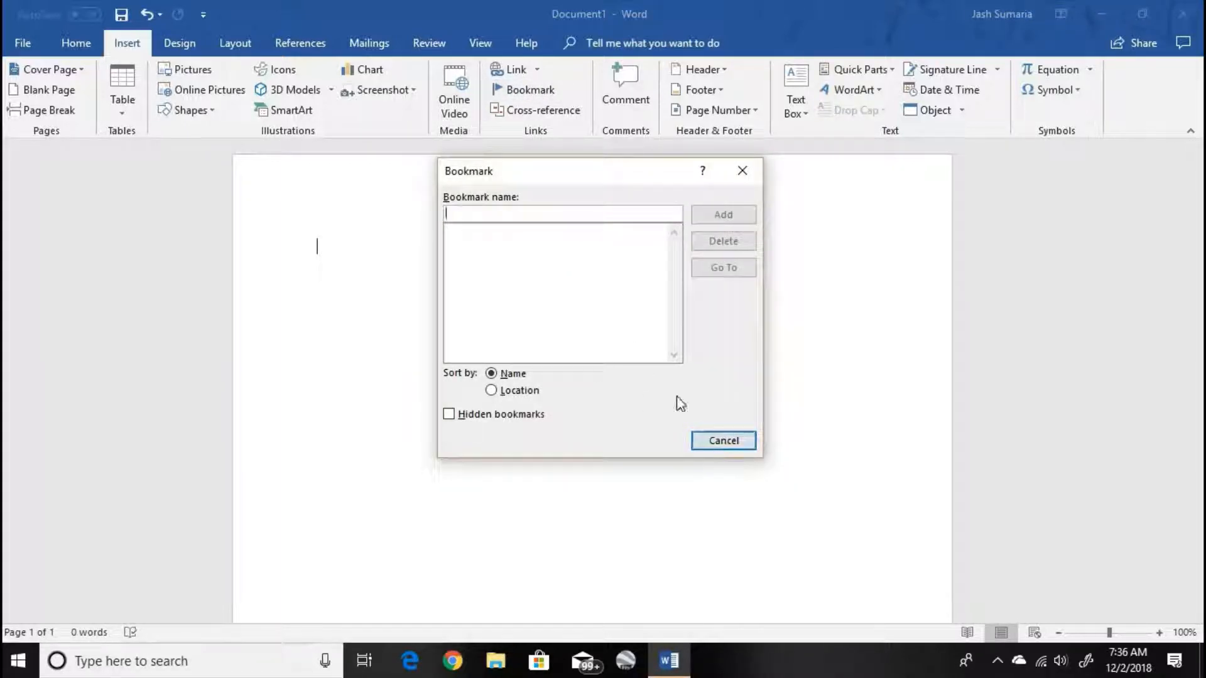
text(;oiyy)
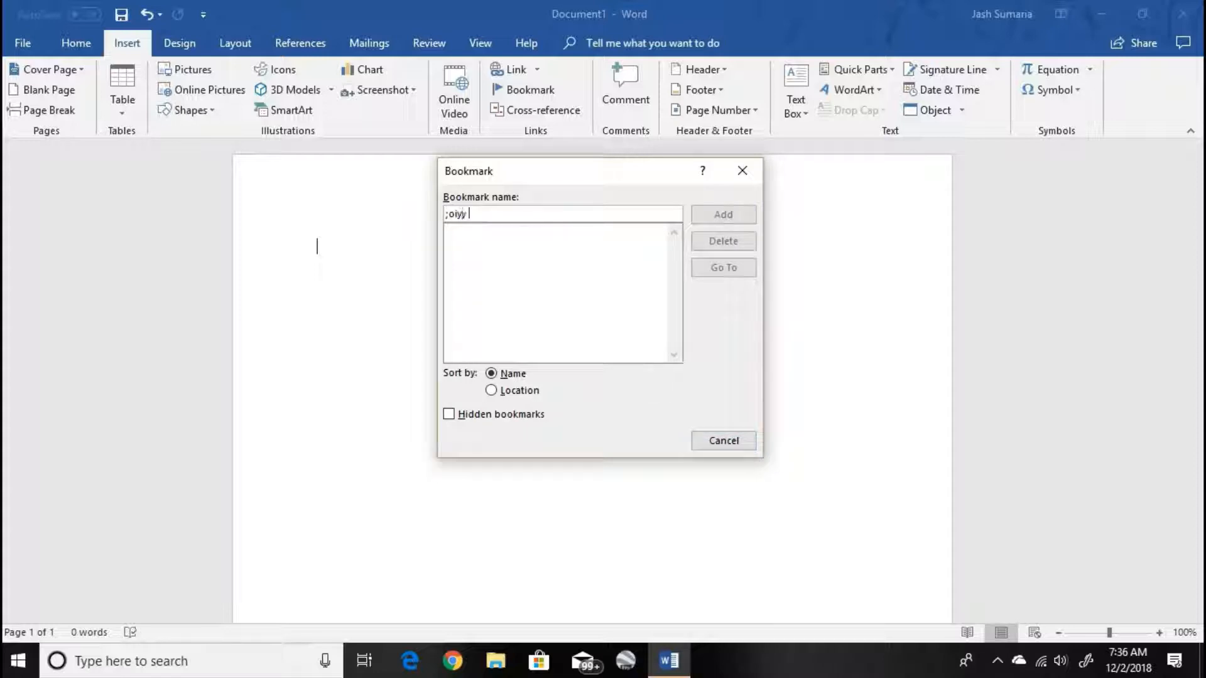
click(722, 440)
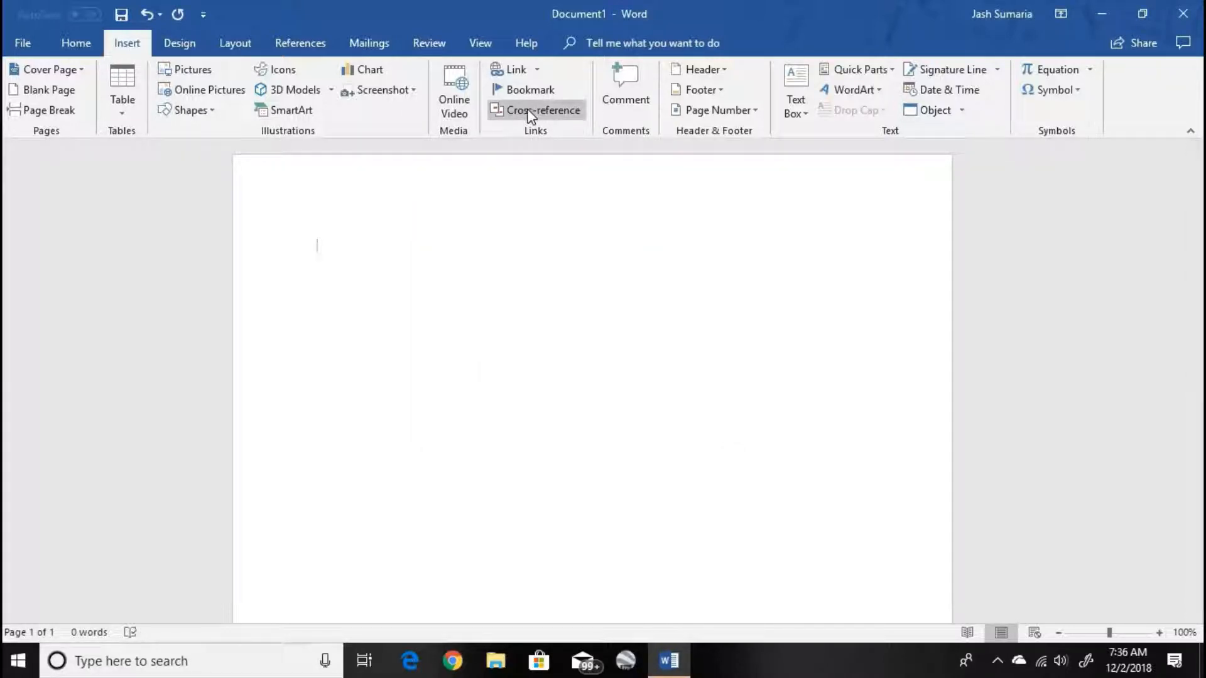
- Restore and delete the YouTube link again, and view the cross-reference options without inserting one
key(ctrl+z)
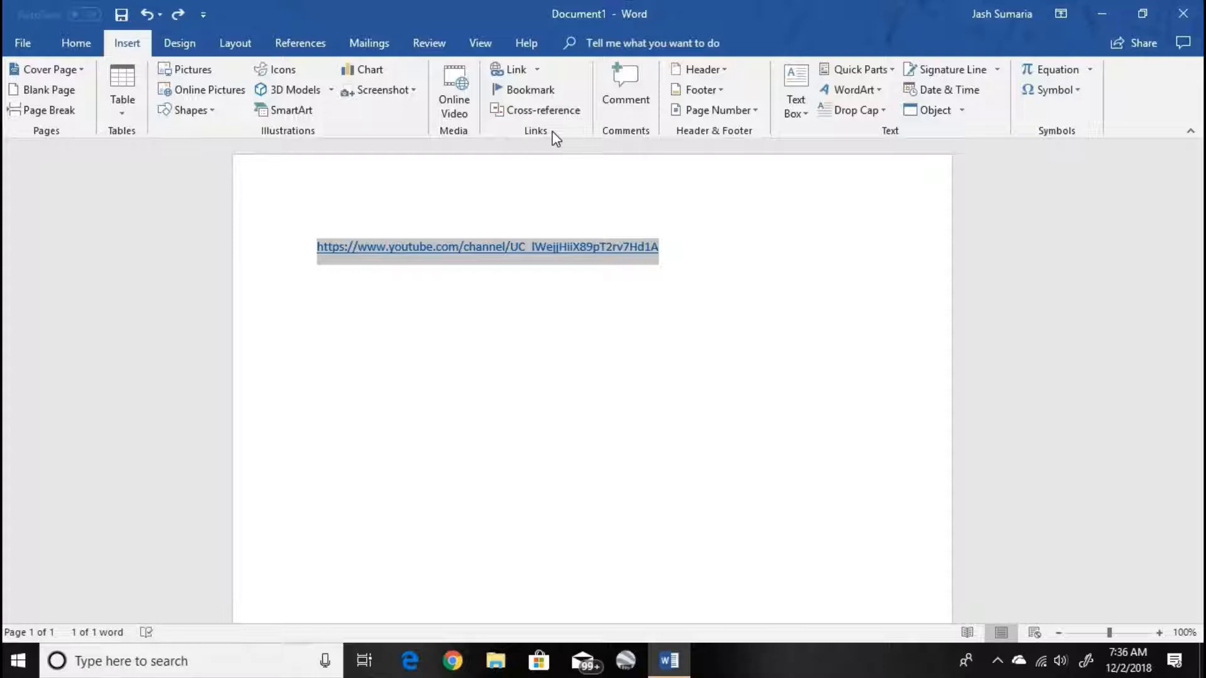
key(BackSpace)
click(557, 110)
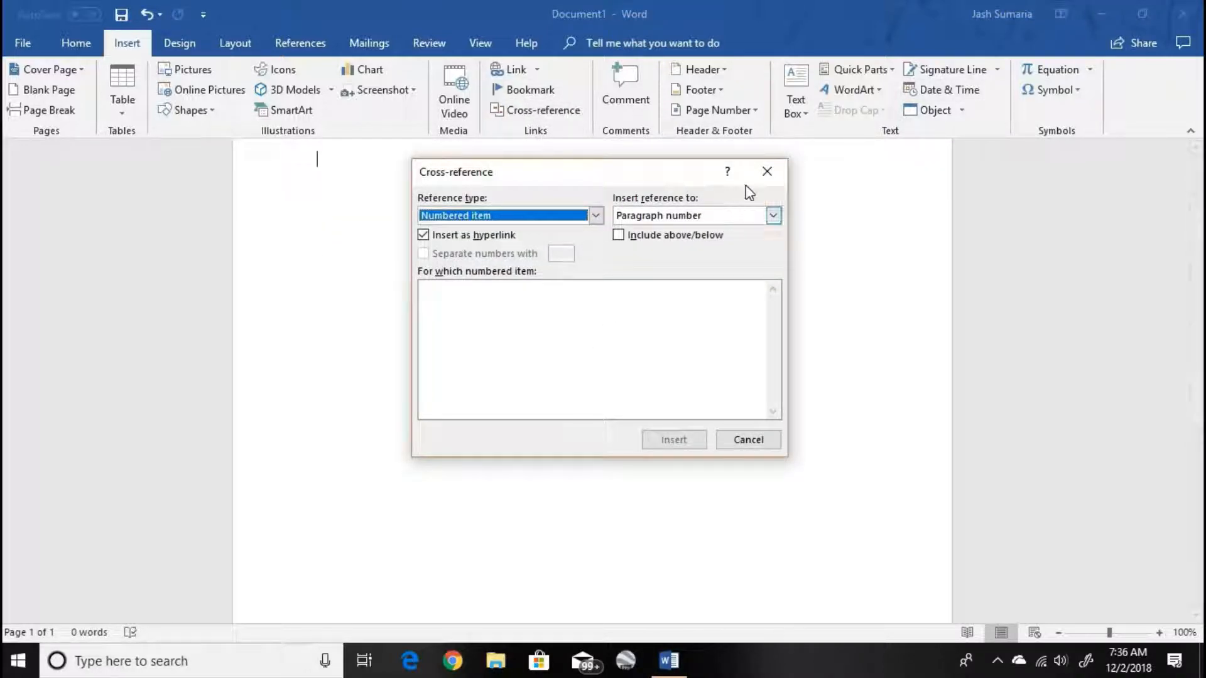
click(767, 170)
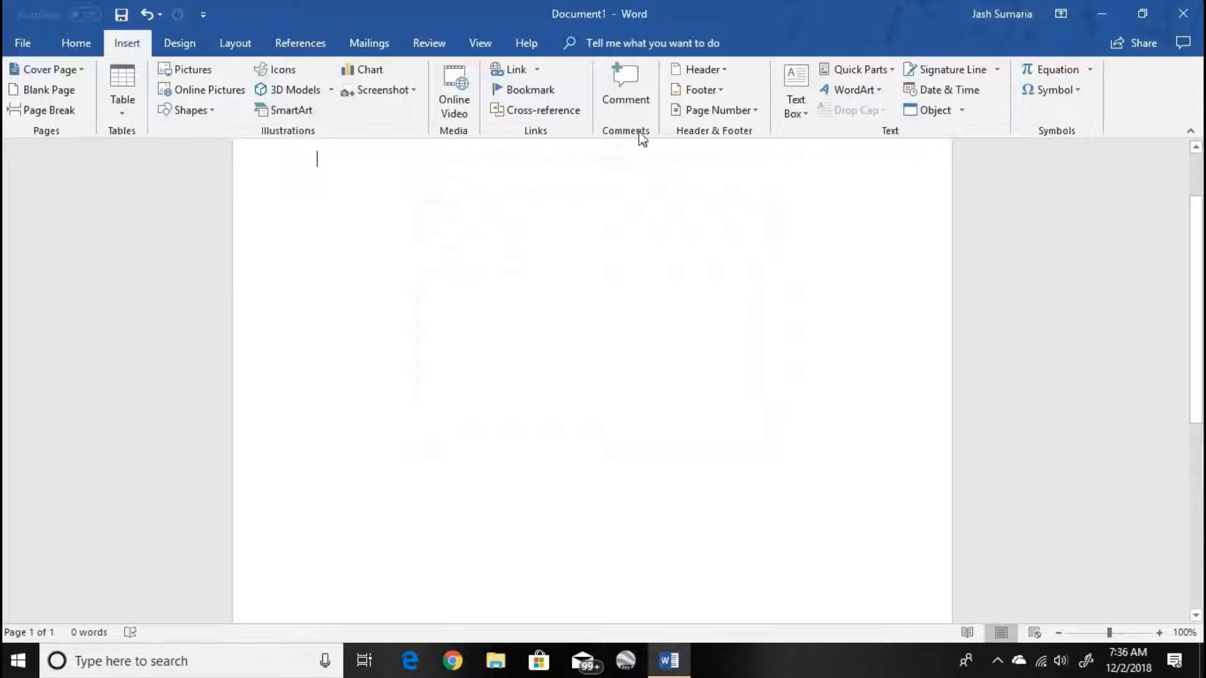
- Add the comment "Nice Doc!" to the blank page and start an empty reply beneath it
click(625, 88)
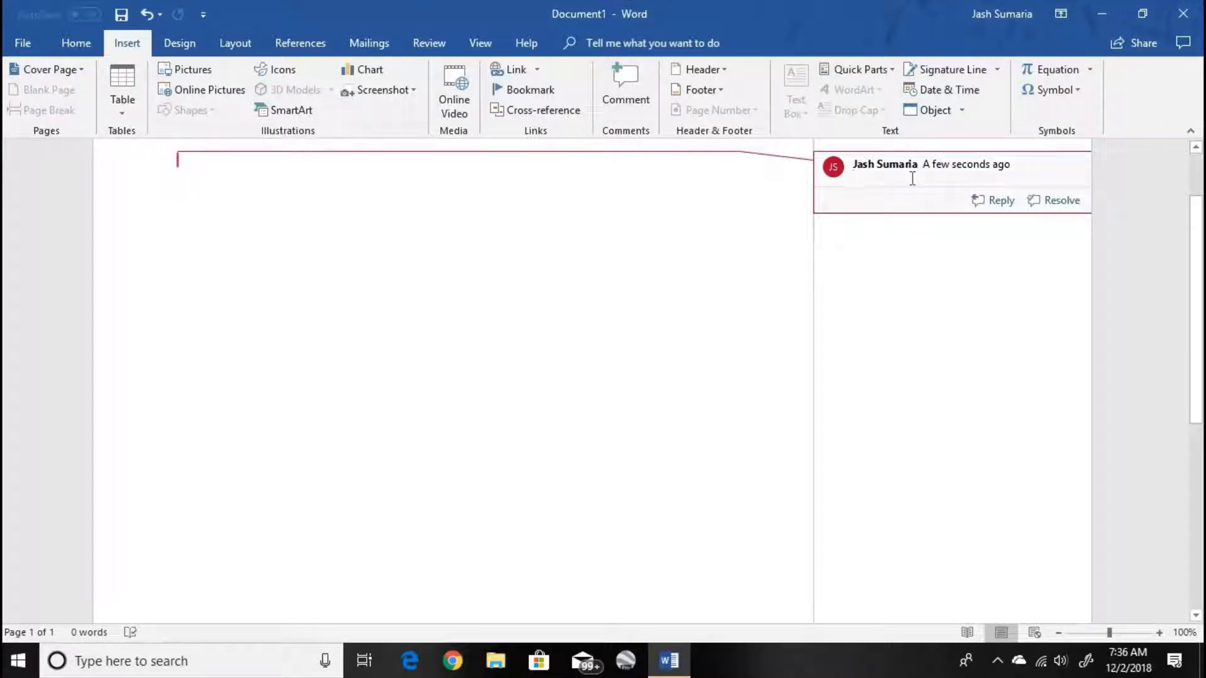
text(Nice Doc!)
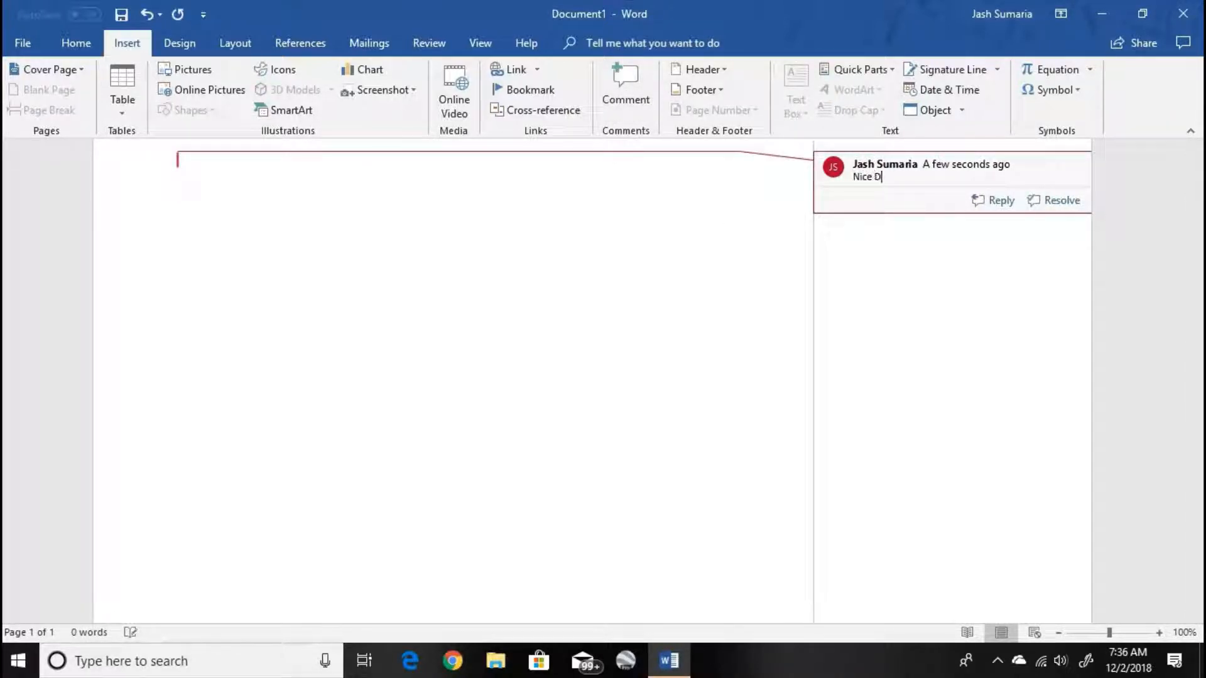
click(995, 200)
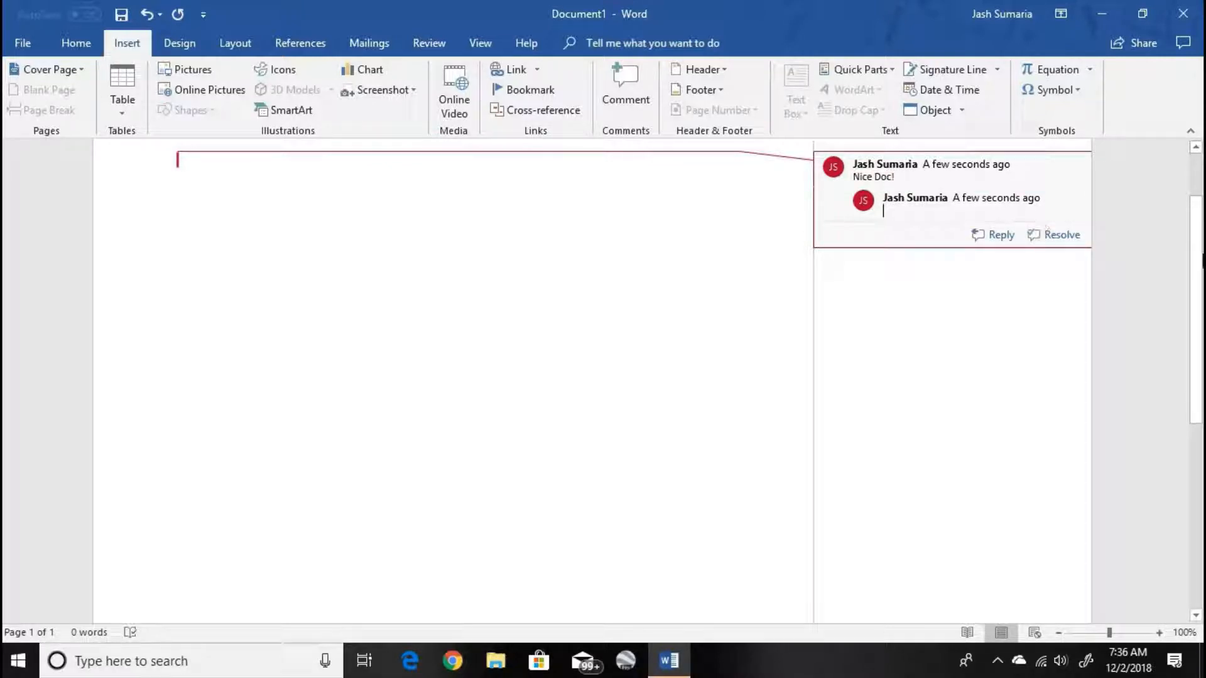
scroll(892, 251, up, 2)
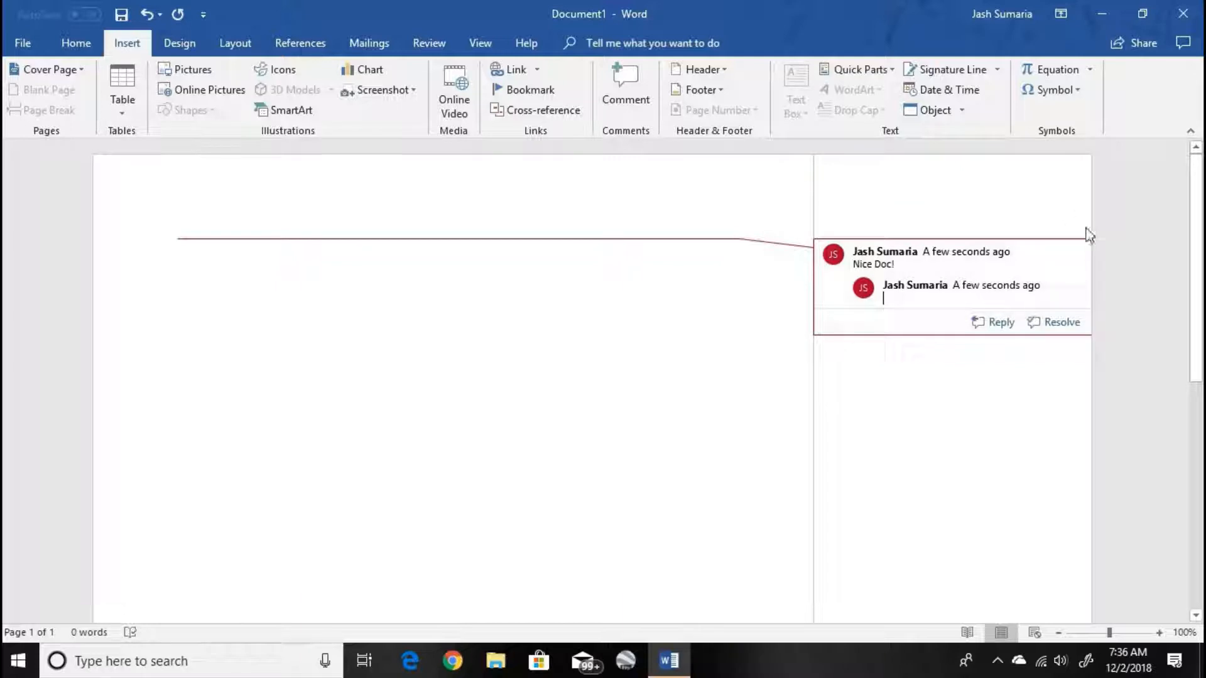
click(1157, 195)
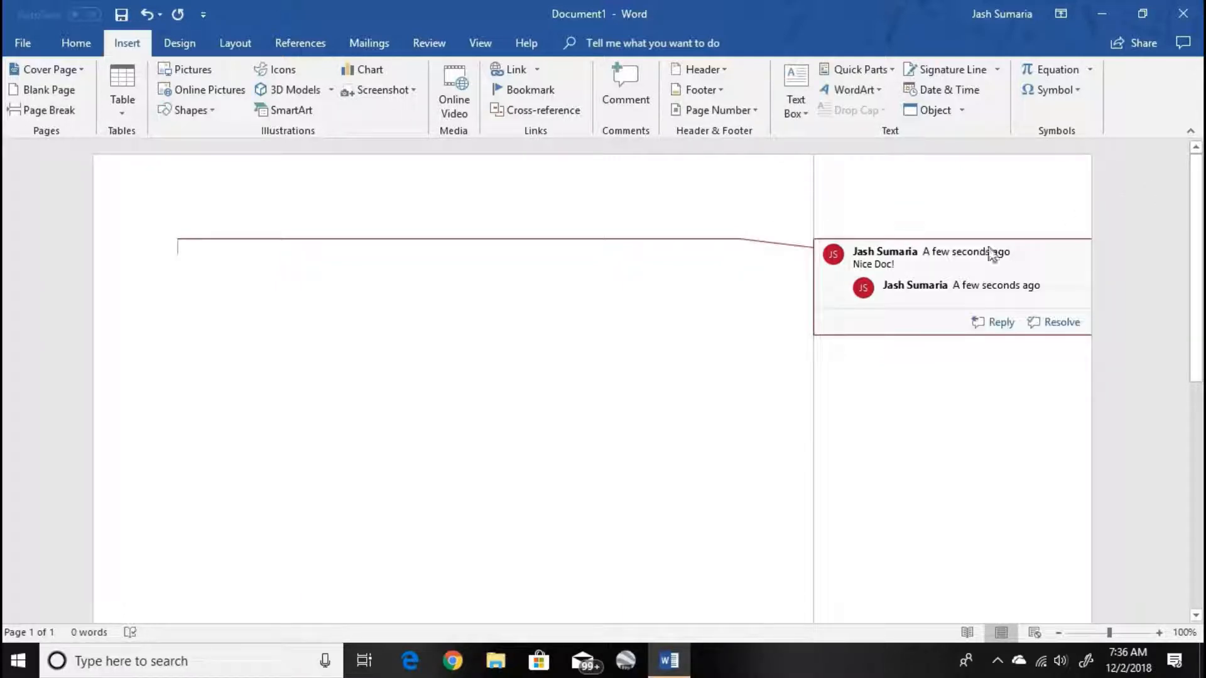
- Undo the reply and the comment so that the page has no comment thread
mouse_move(879, 264)
key(ctrl+z)
key(ctrl+z)
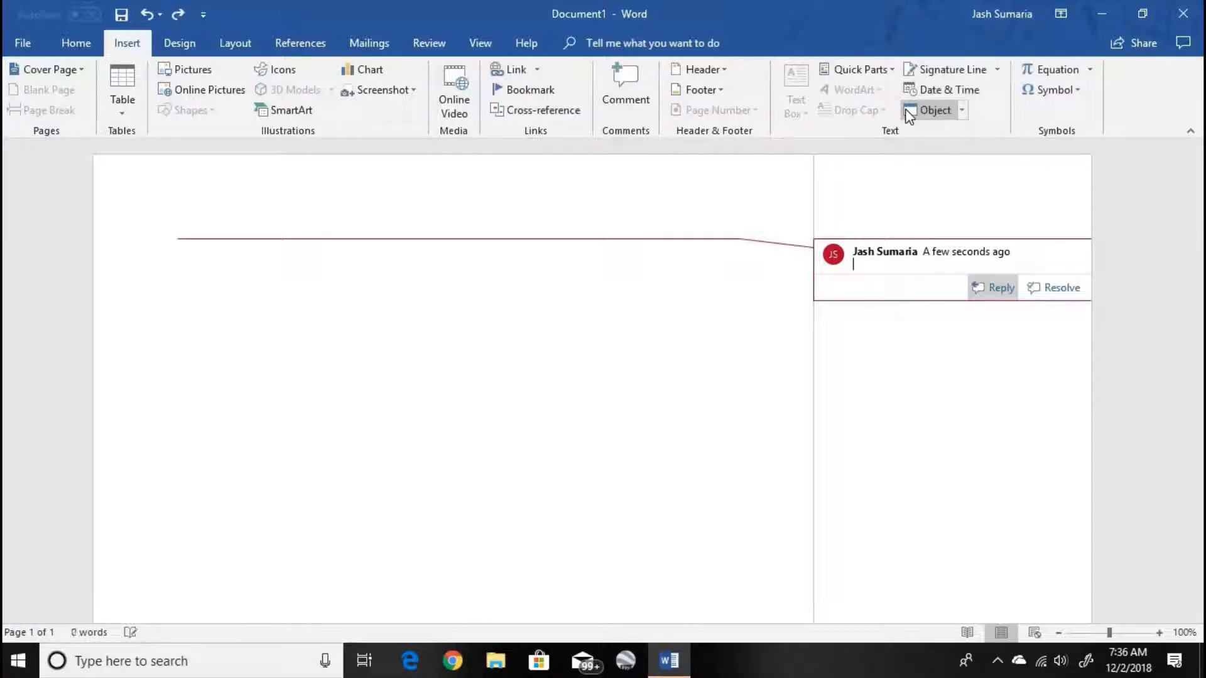
key(ctrl+z)
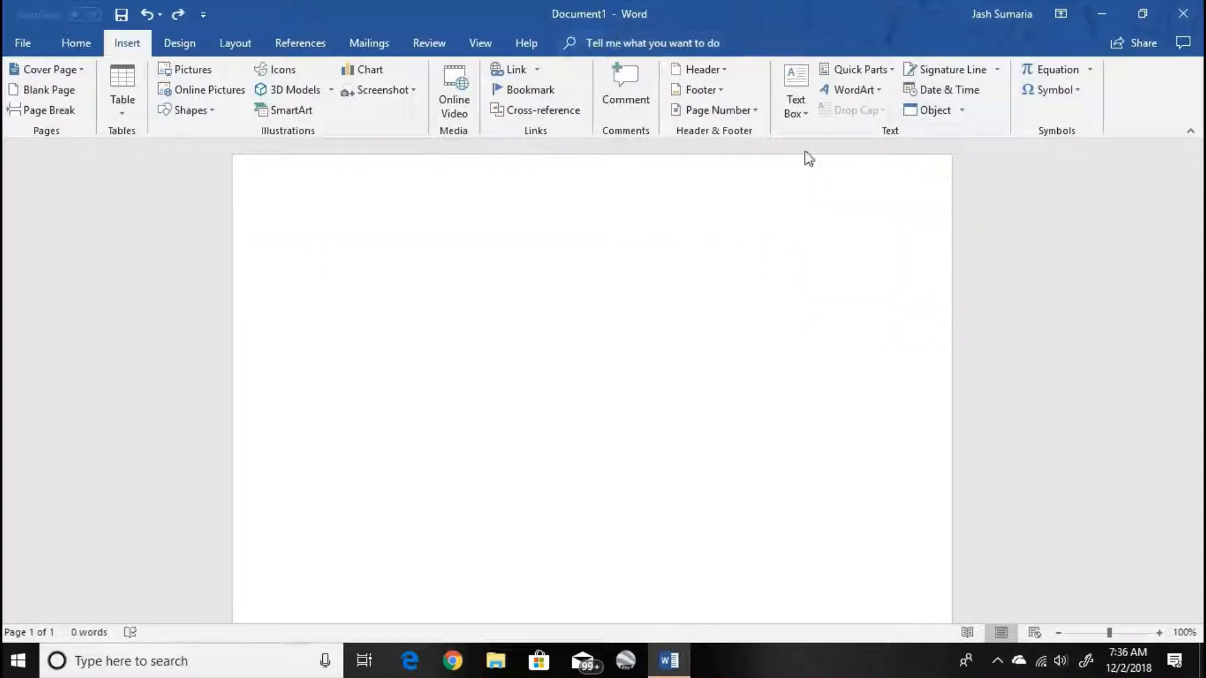
- Insert the Austin header, try and erase the text "Liuvug" before its document title placeholder, and return to the body
click(721, 72)
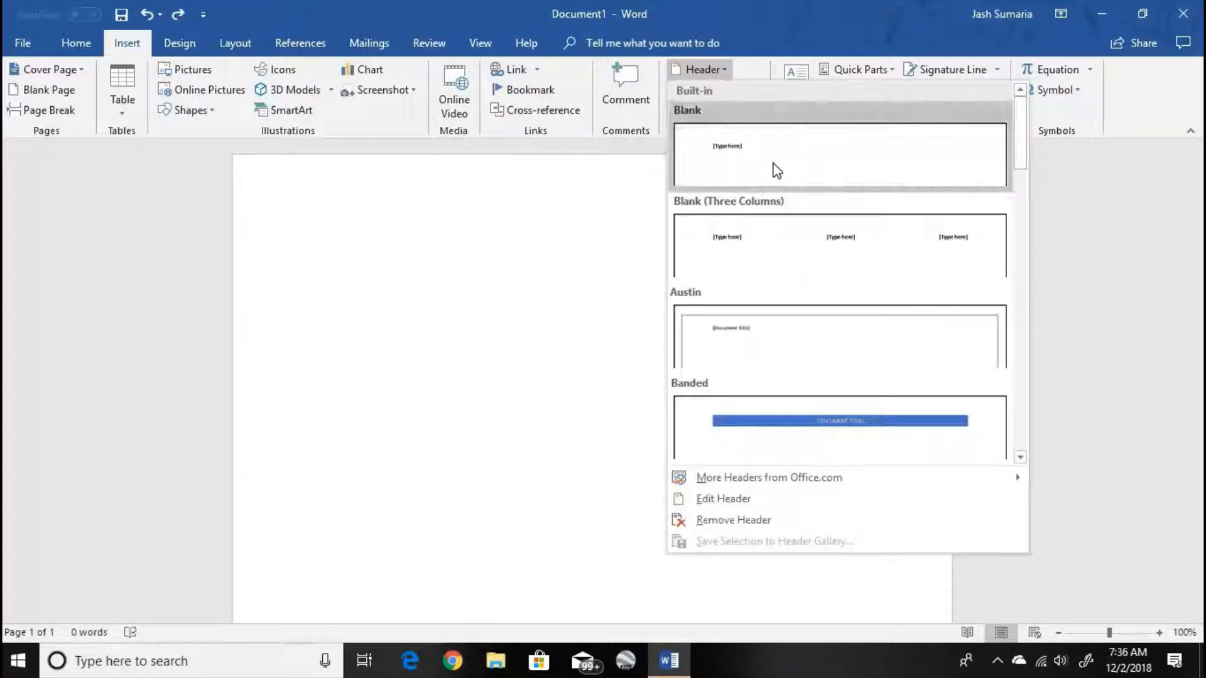
click(849, 331)
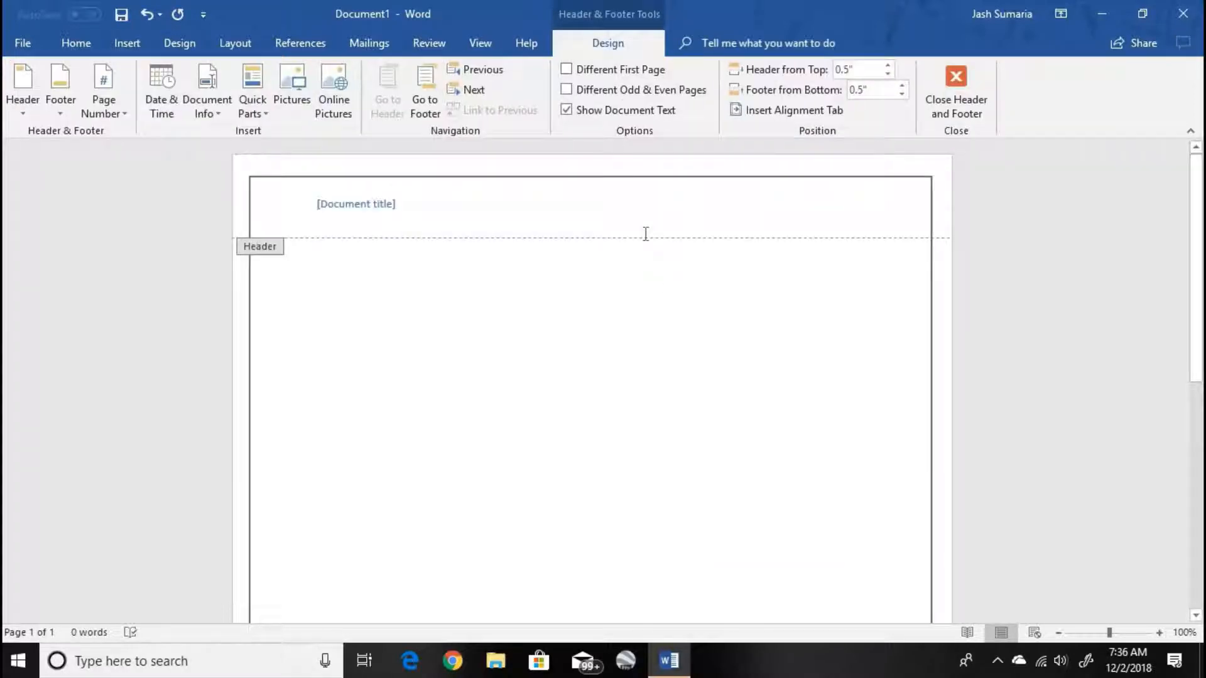
text(Liuvug)
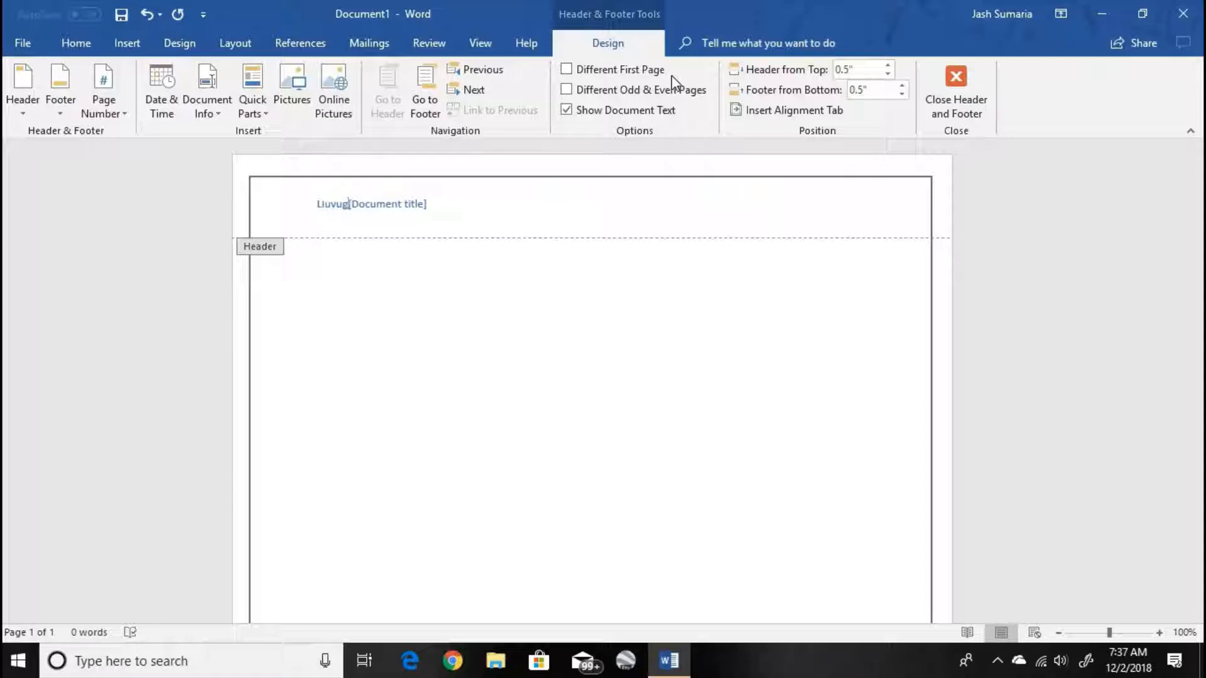
key(BackSpace)
key(BackSpace)
key(BackSpace)
key(BackSpace)
key(BackSpace)
key(BackSpace)
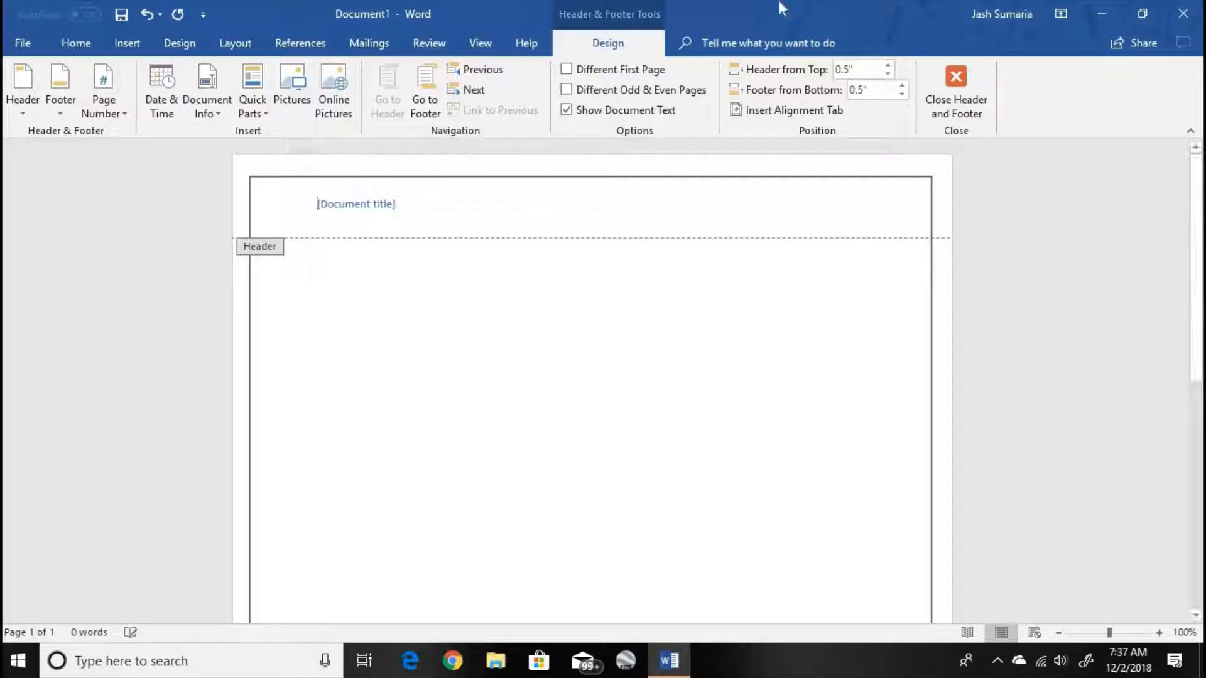
click(958, 94)
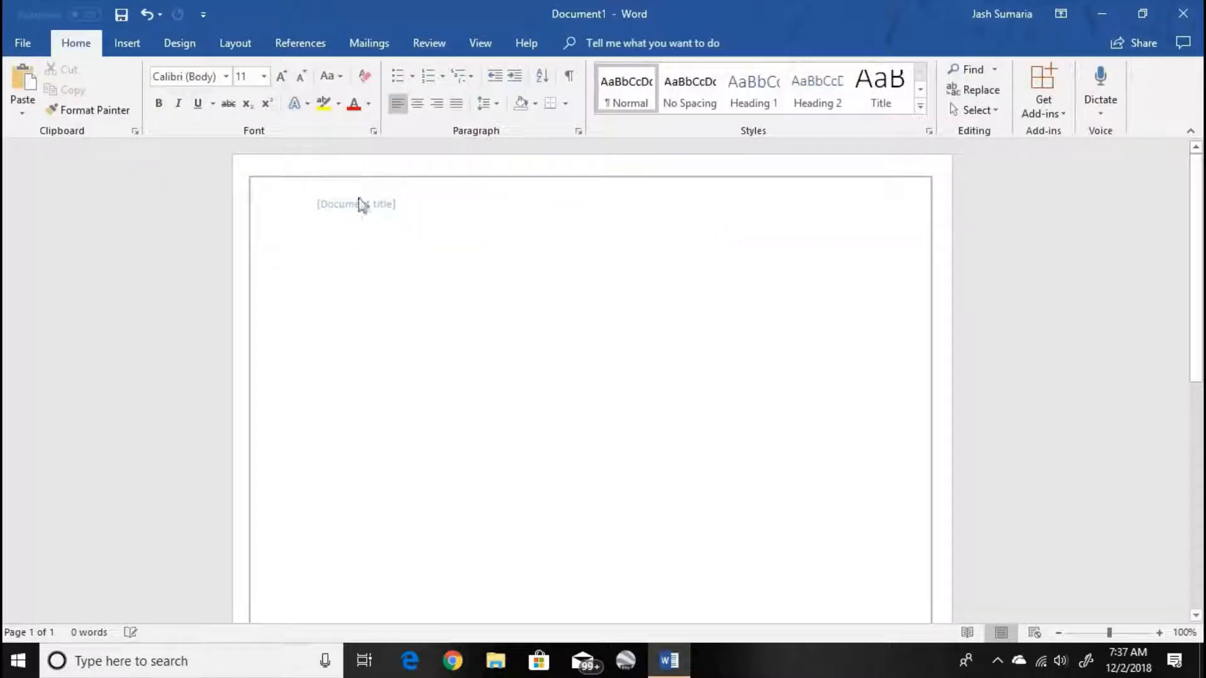
- Undo the Austin header insertion and delete the restored YouTube link from the page
key(ctrl+z)
key(ctrl+z)
key(ctrl+z)
key(ctrl+z)
key(ctrl+z)
key(ctrl+z)
key(ctrl+z)
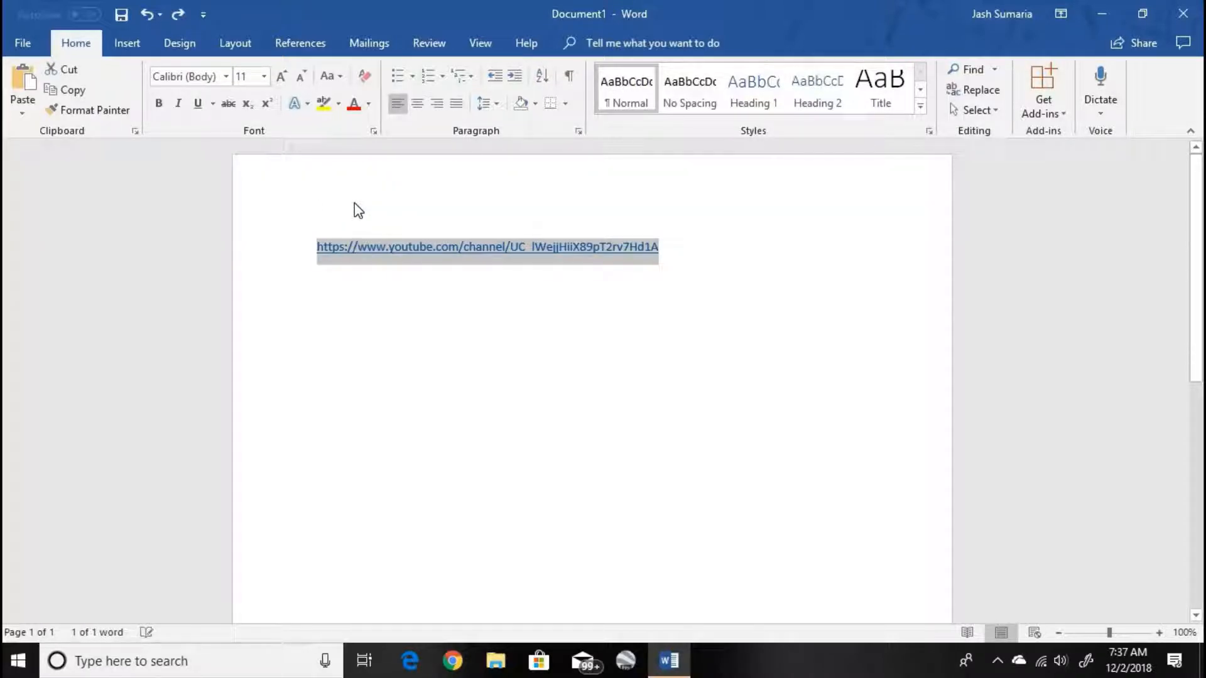
key(BackSpace)
- Insert the Banded Sidebar text box and clear the placeholder text in its body
click(127, 43)
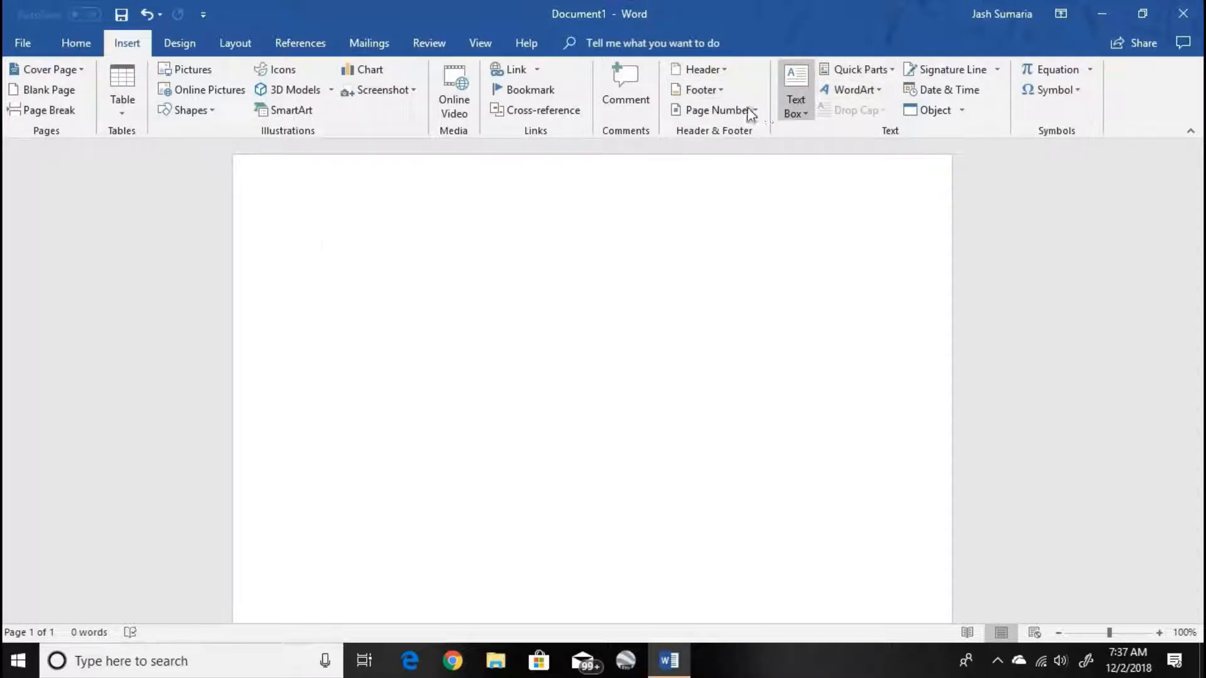
click(803, 108)
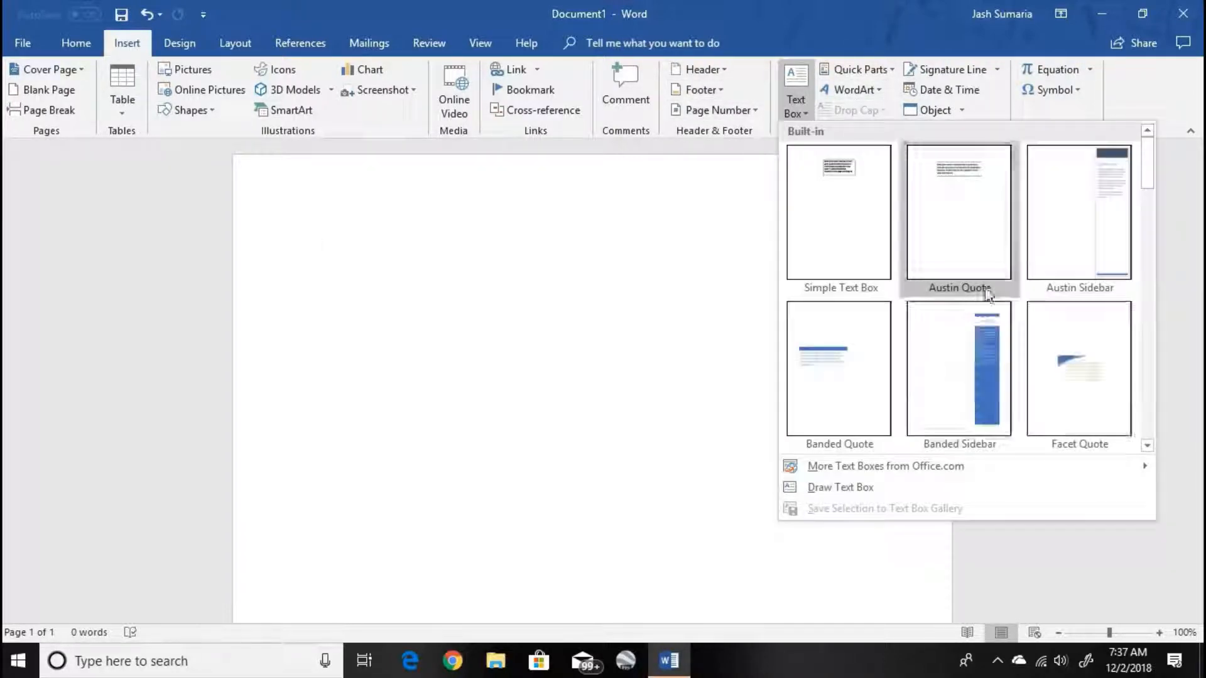
click(913, 345)
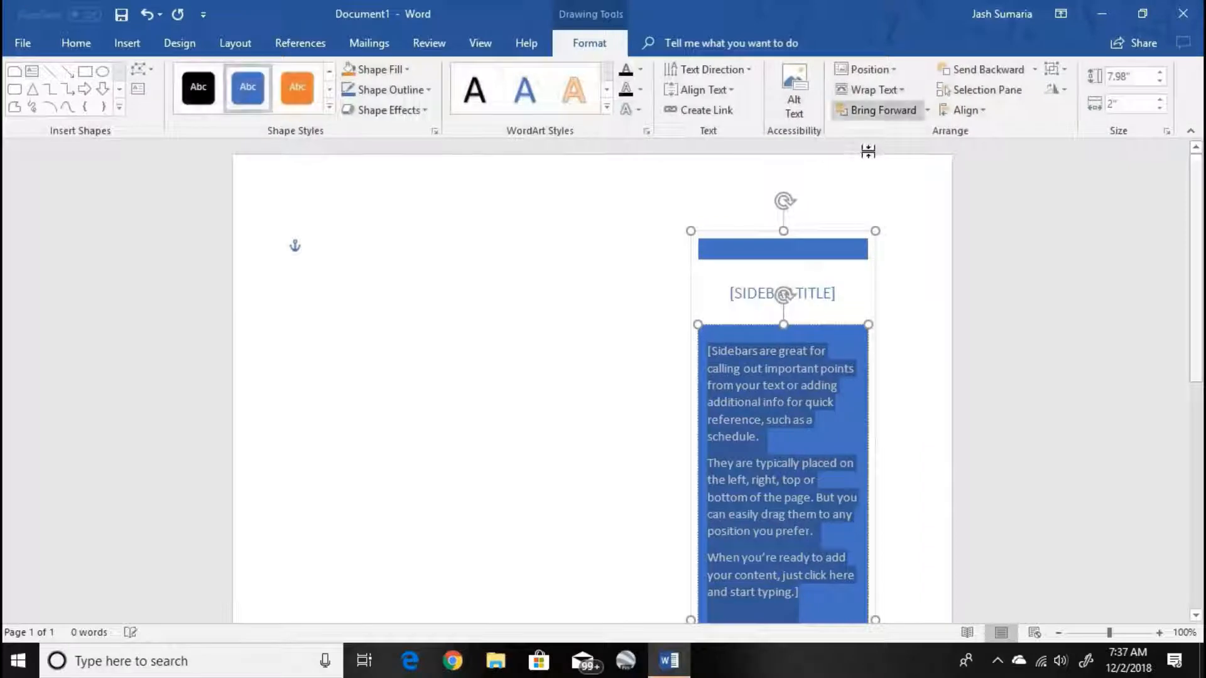
key(Delete)
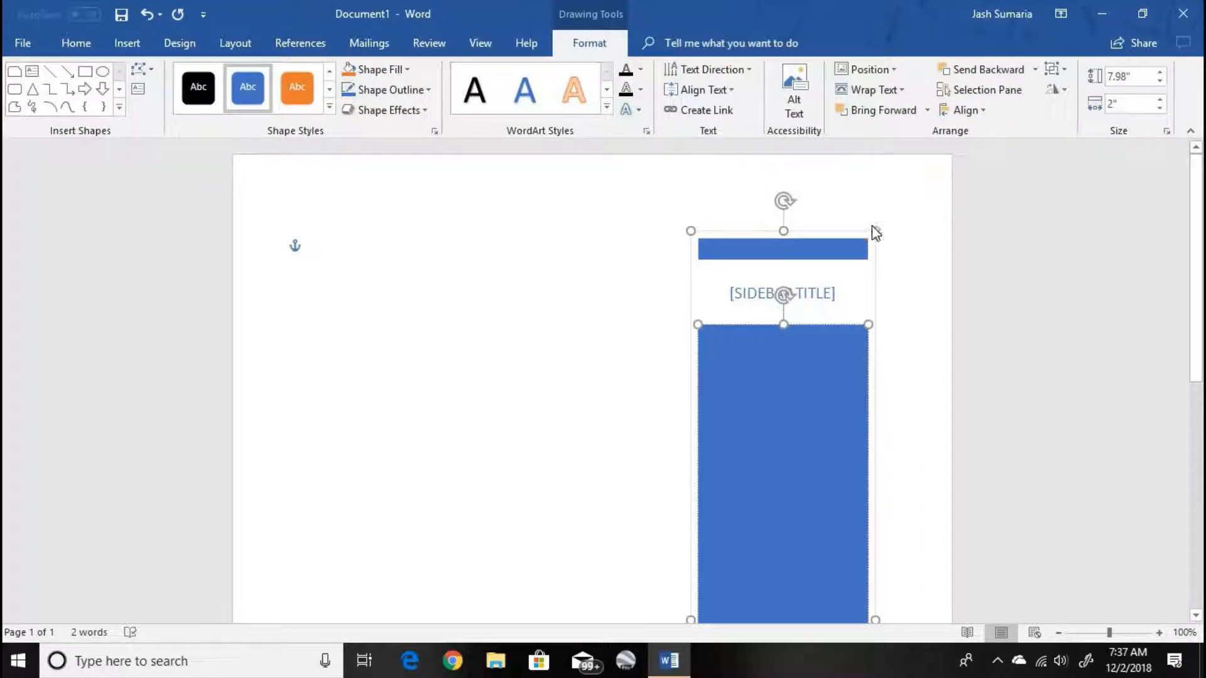
- Delete the whole banded sidebar from the page
click(873, 227)
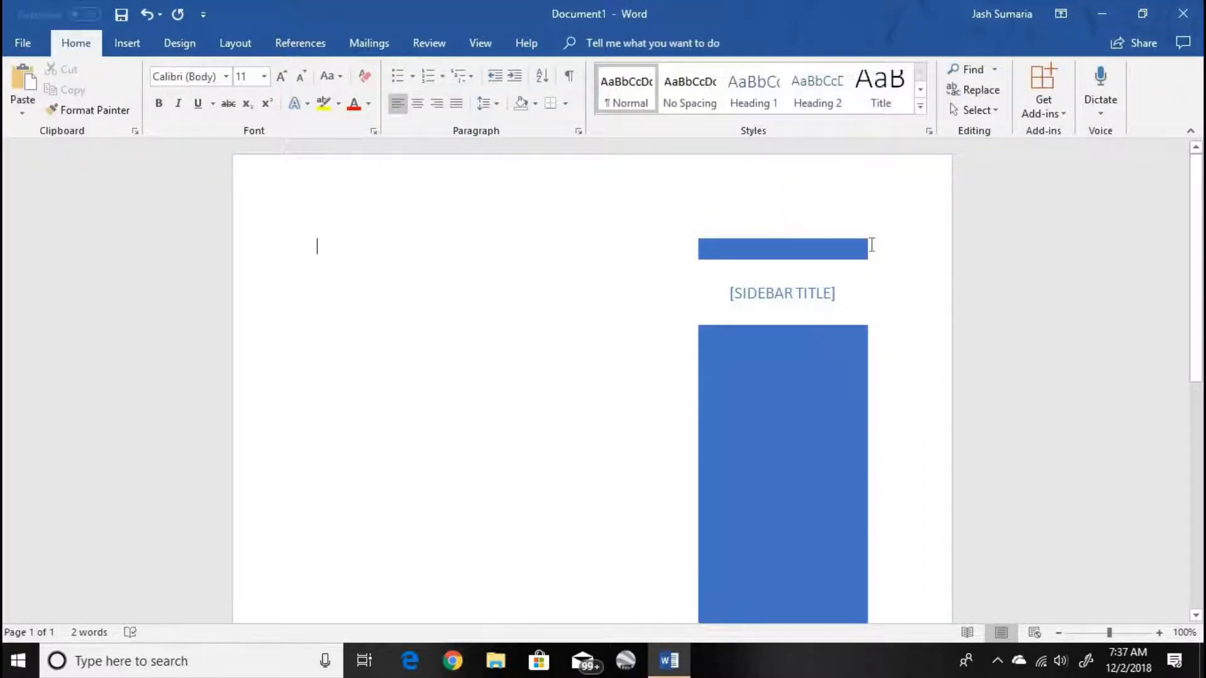
click(839, 251)
key(Delete)
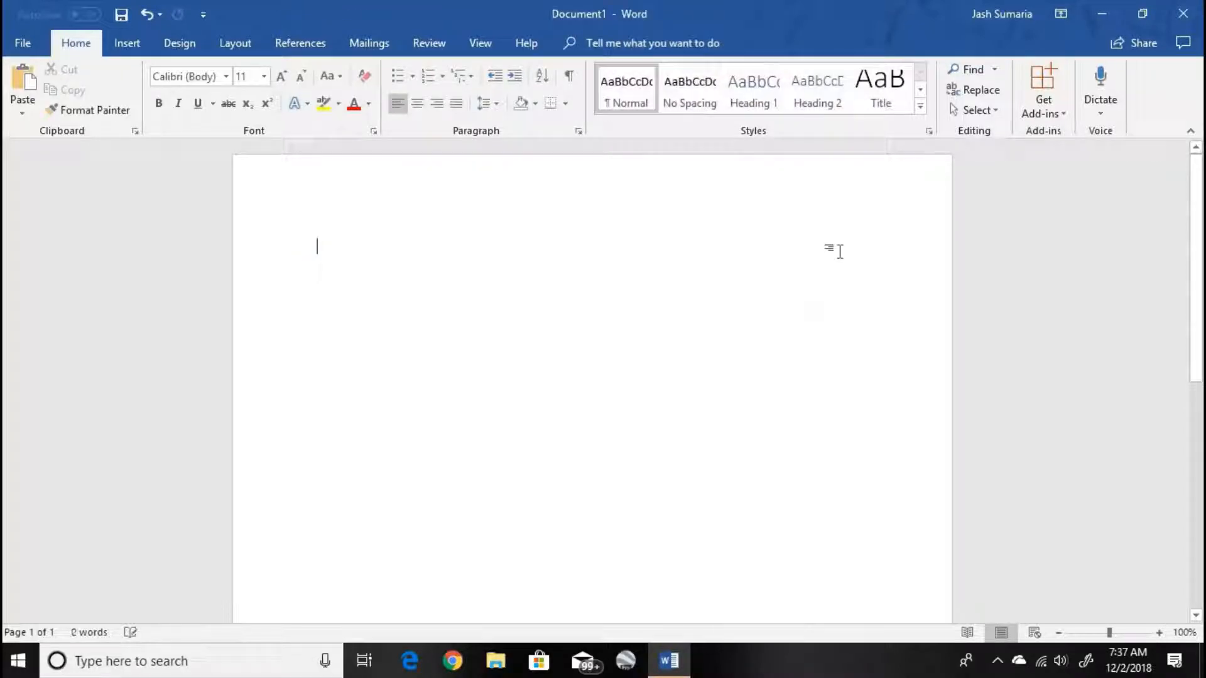
- View the AutoText entries among the quick parts, and insert the Subject document property on the page
click(126, 42)
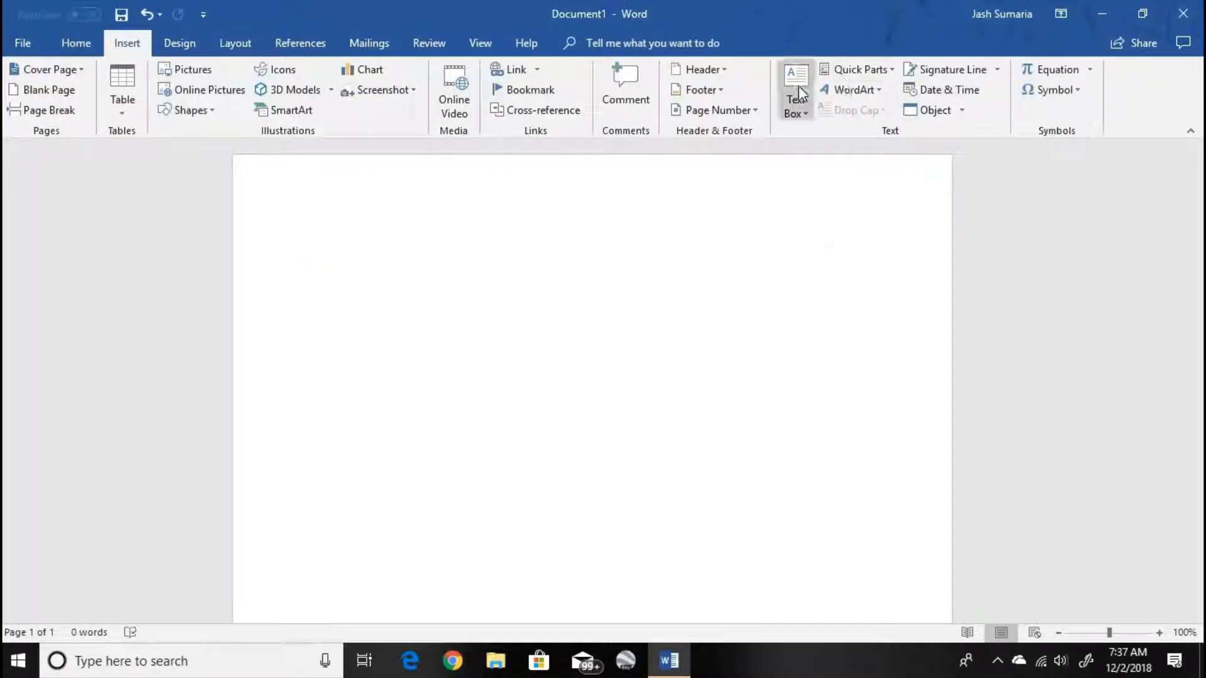
click(888, 69)
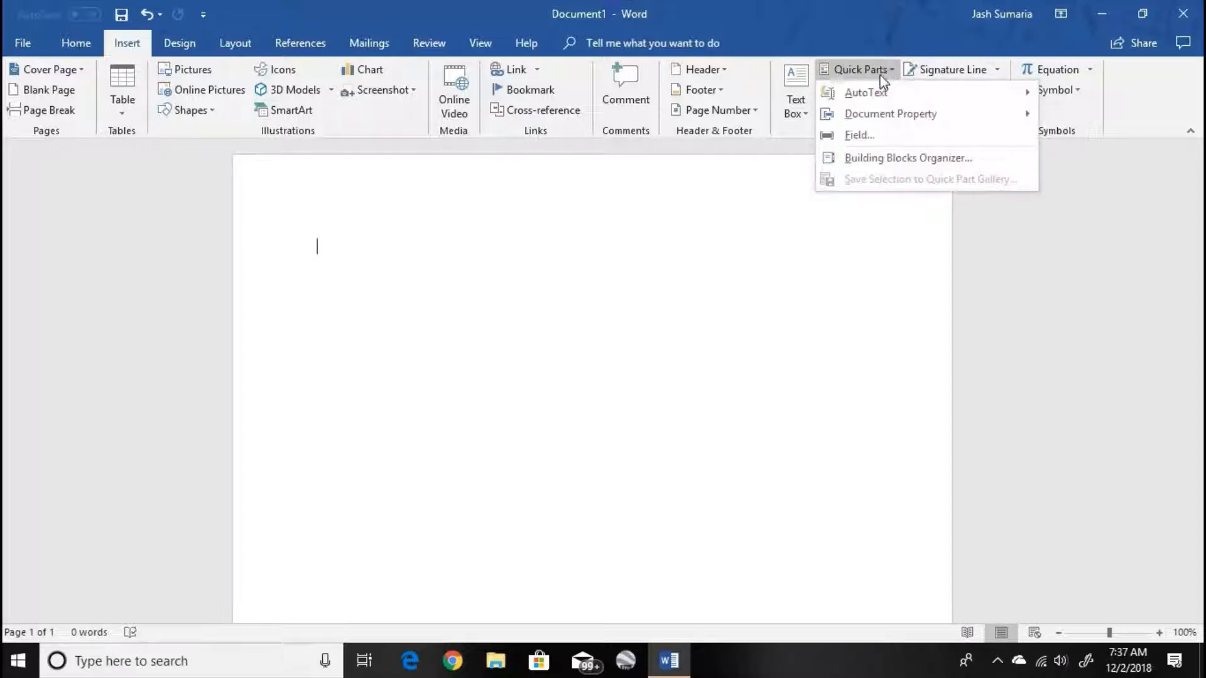
mouse_move(878, 98)
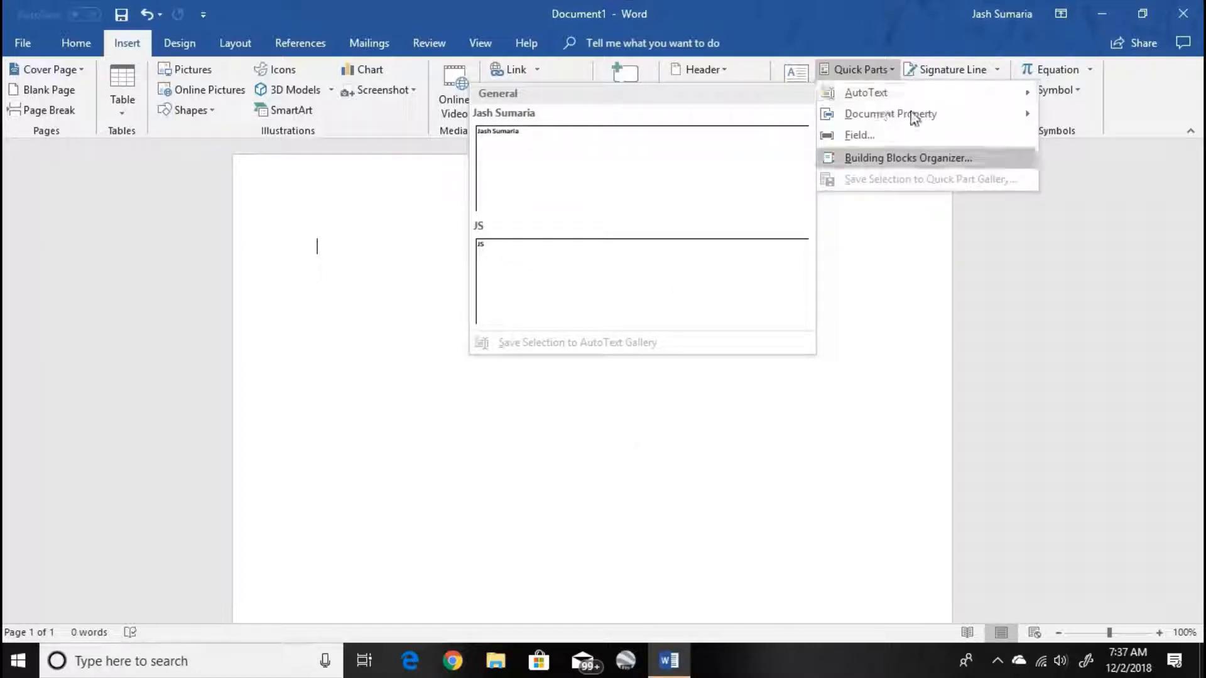
mouse_move(915, 116)
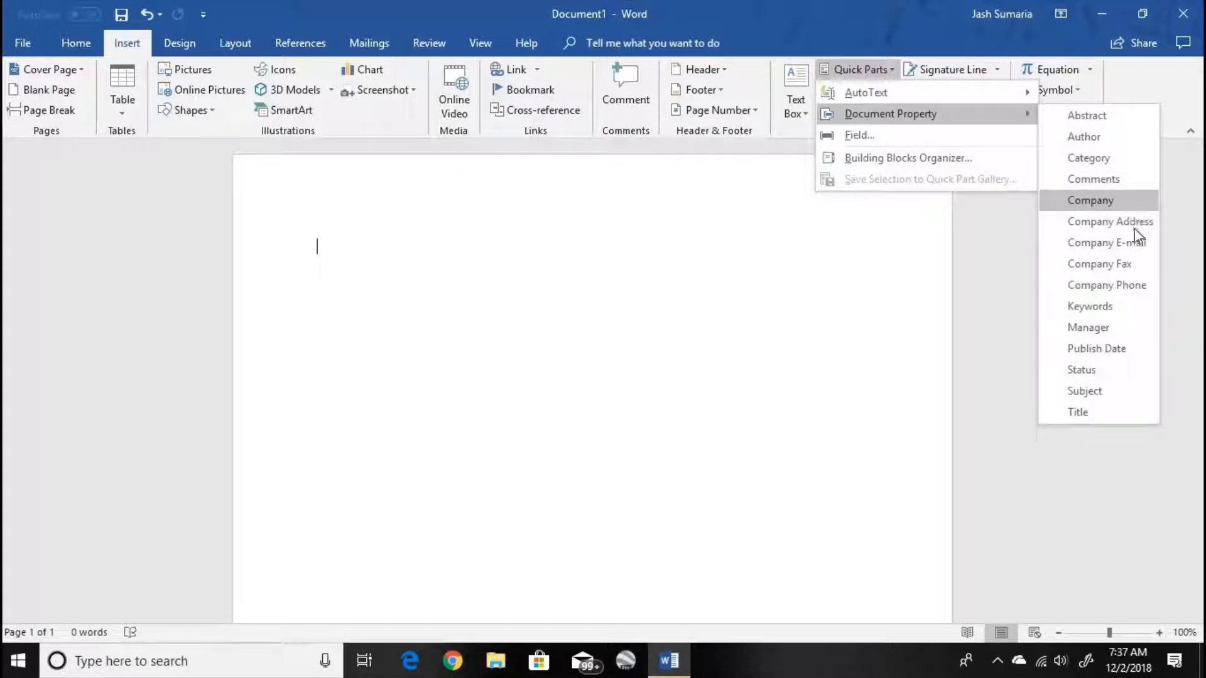
click(1085, 390)
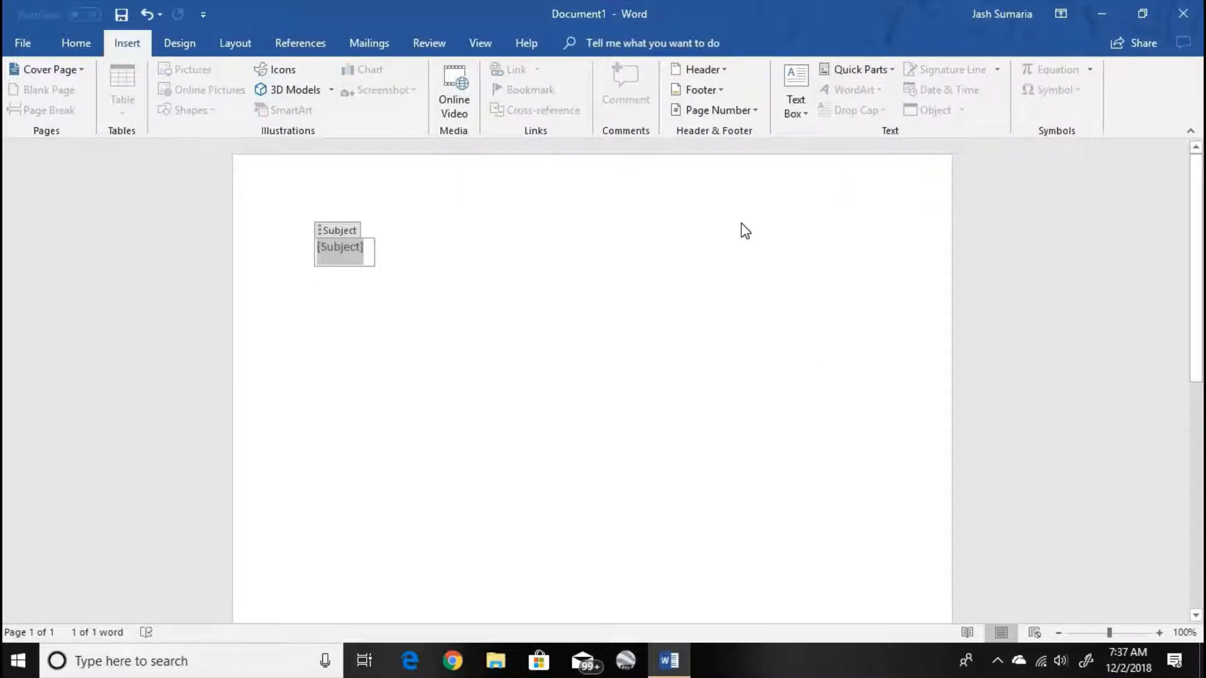
- Clear the Subject placeholder text and delete its content control from the page
key(BackSpace)
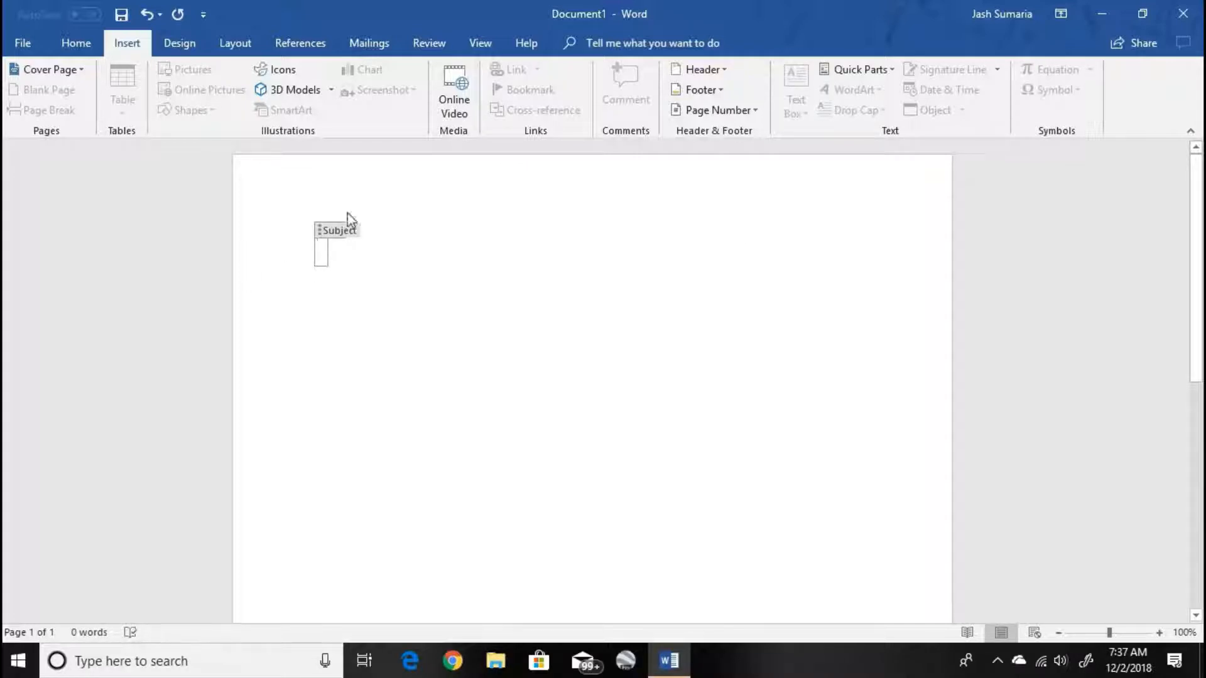
click(345, 234)
key(BackSpace)
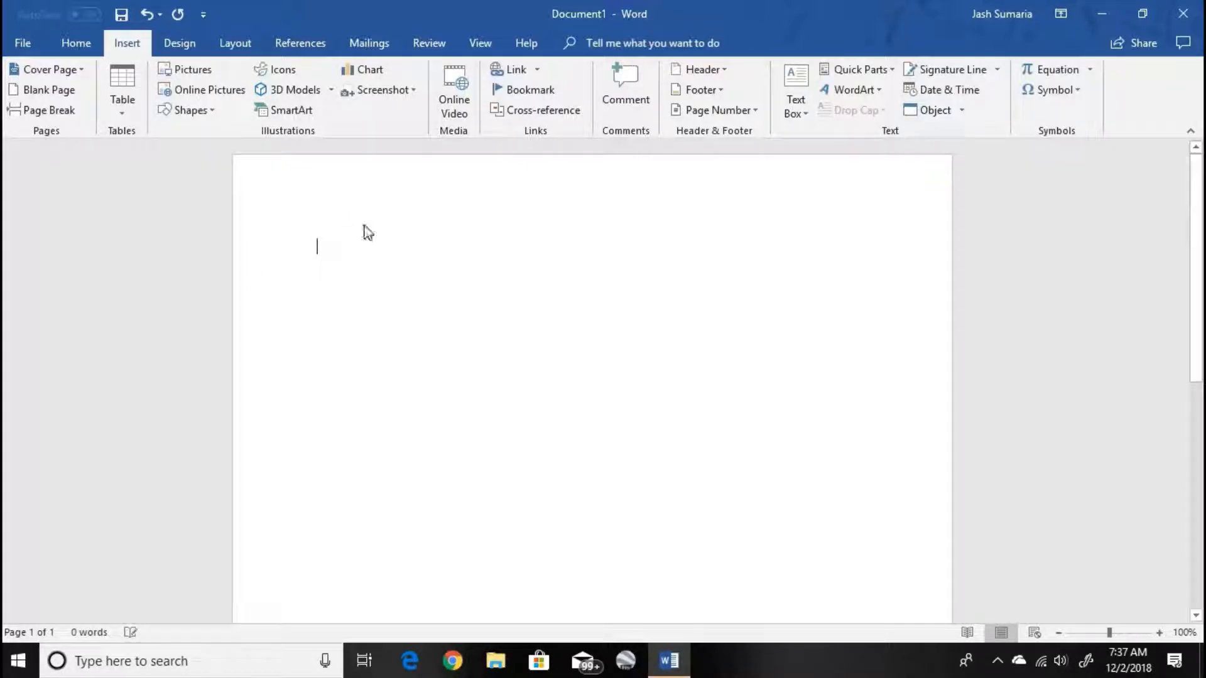
- Insert WordArt in a blue outlined style with "Ljqf" and "ooj" on two lines, and select its box
click(876, 93)
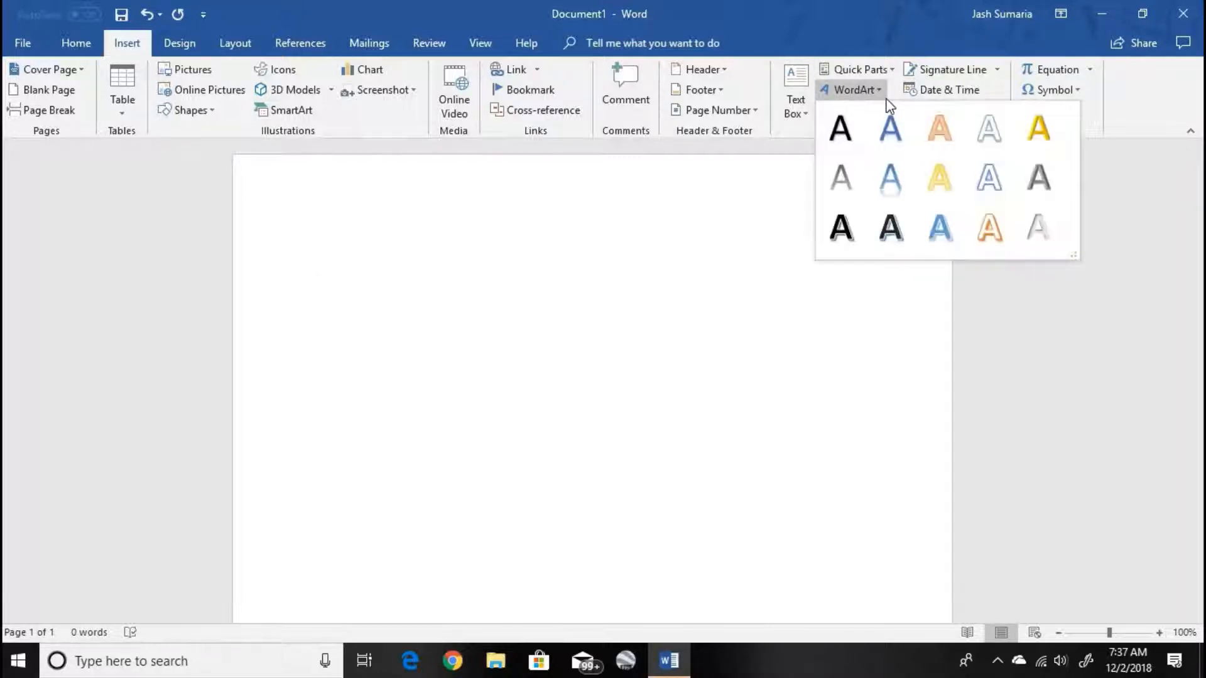
click(988, 174)
text(Ljqf)
key(Return)
text(ooj)
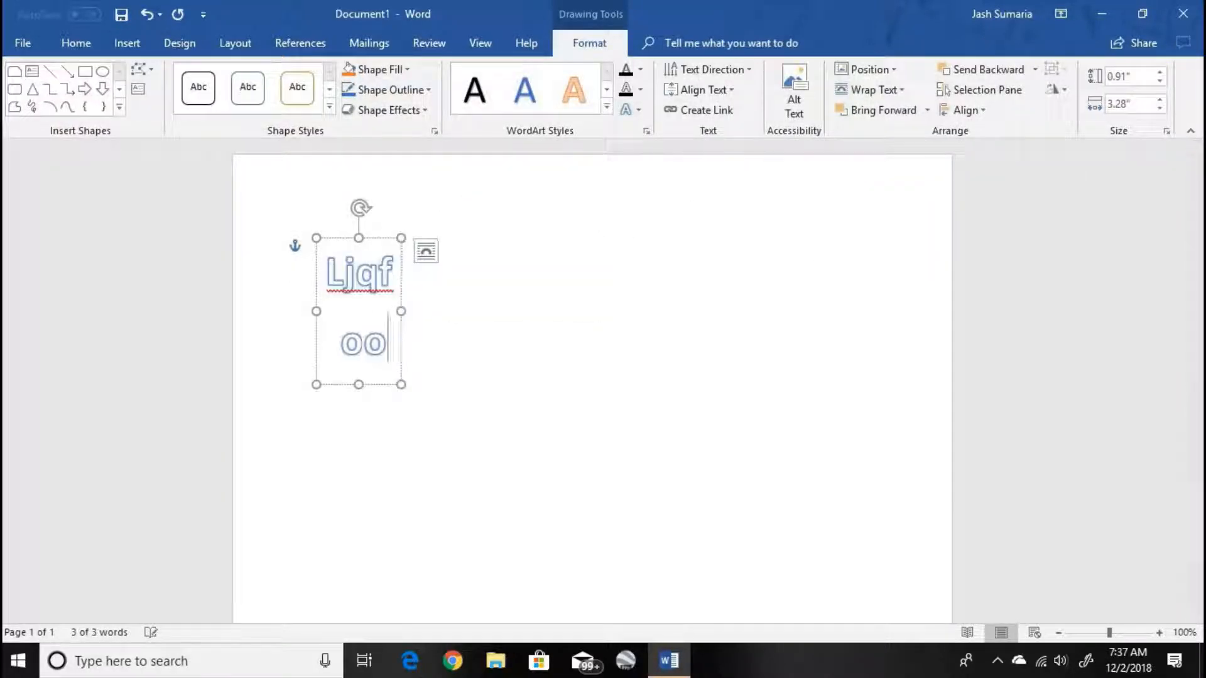
click(403, 236)
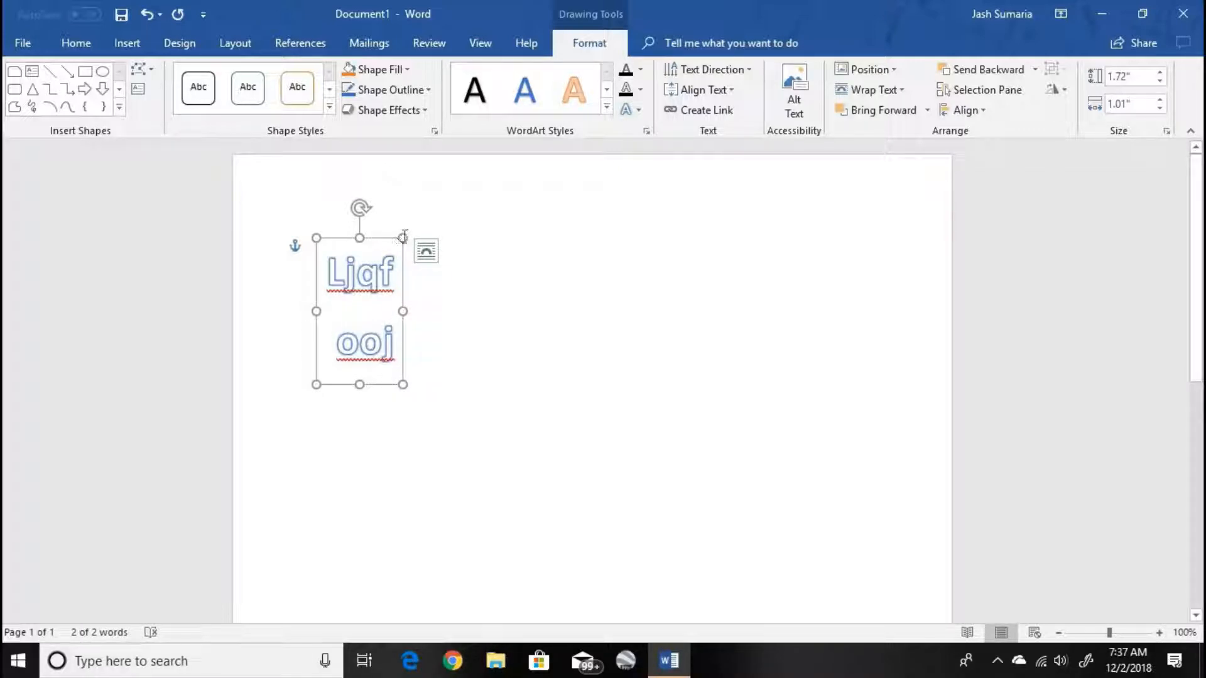
- Delete the WordArt box from the page
key(Delete)
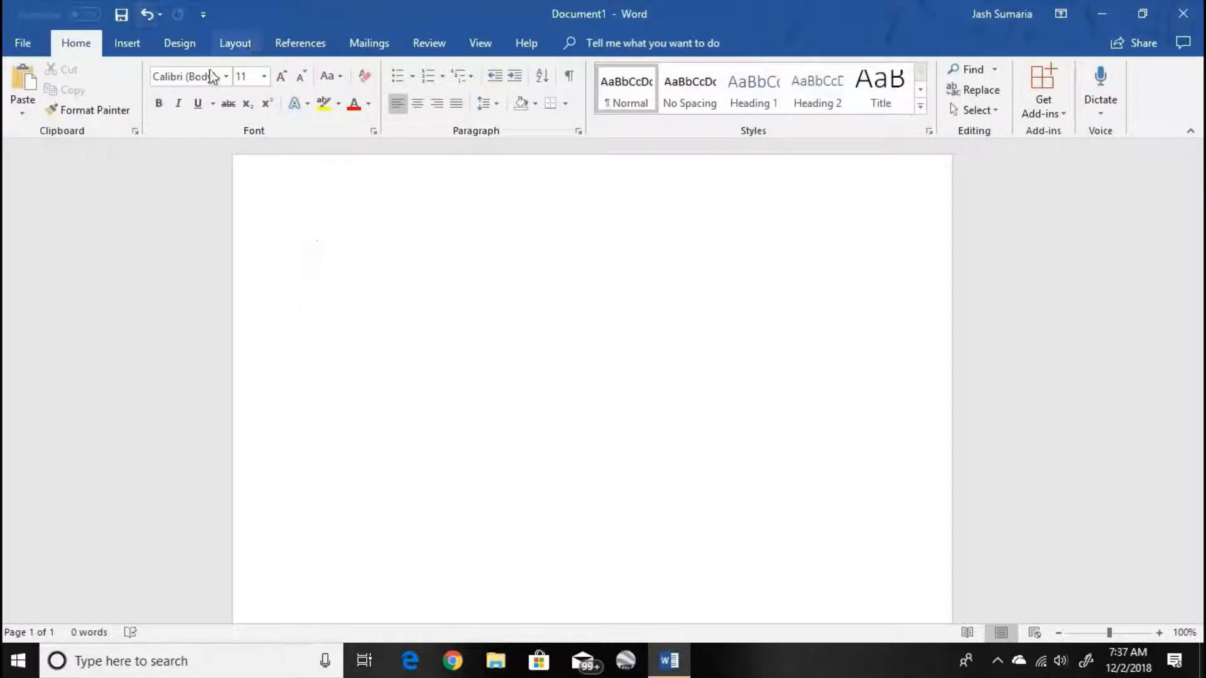
- Insert a signature line with the suggested signer's first name, and delete it from the page
click(142, 49)
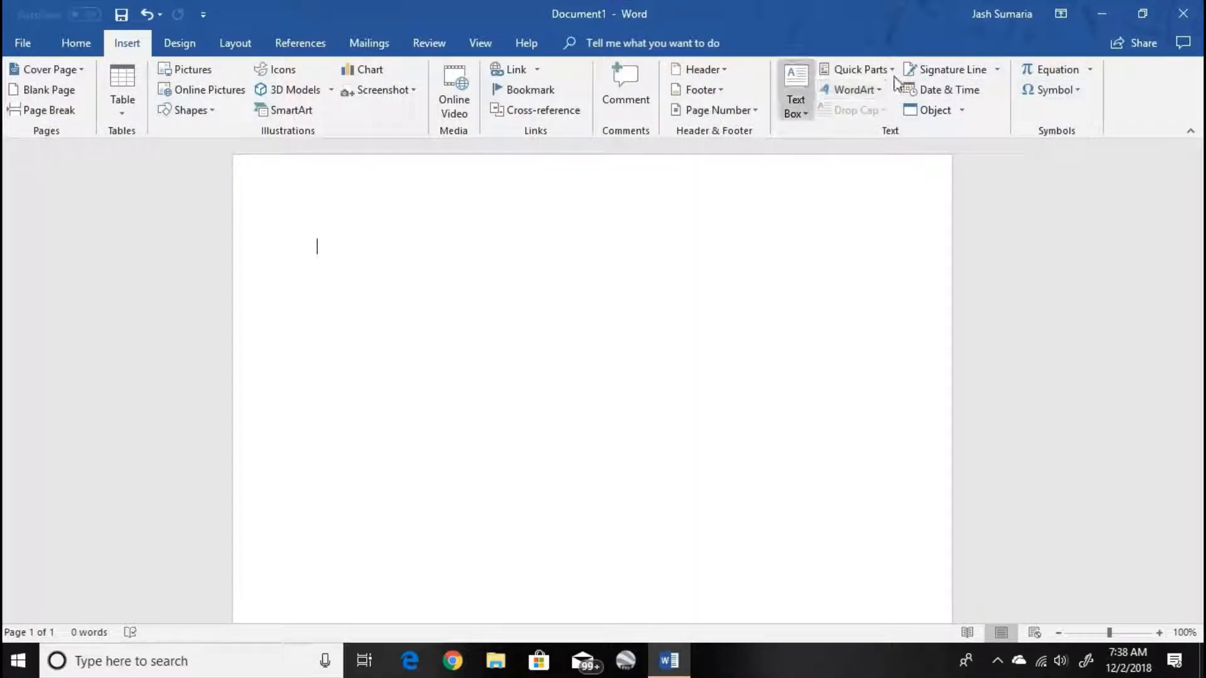
click(938, 66)
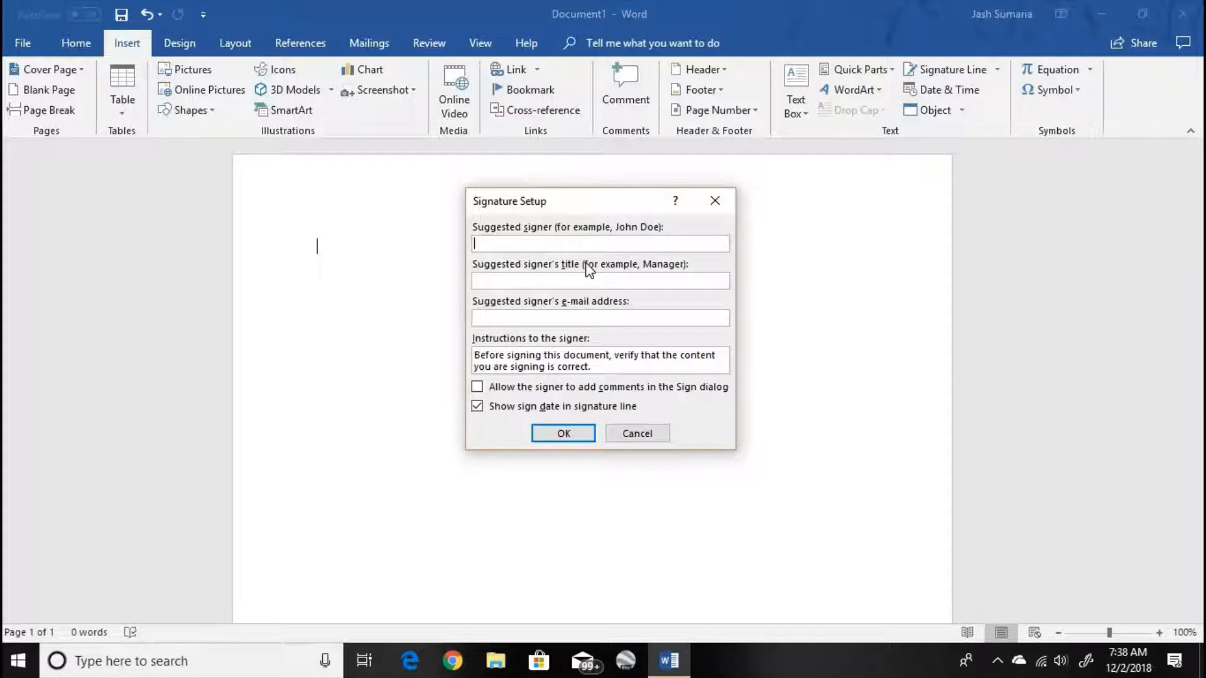
key(BackSpace)
key(BackSpace)
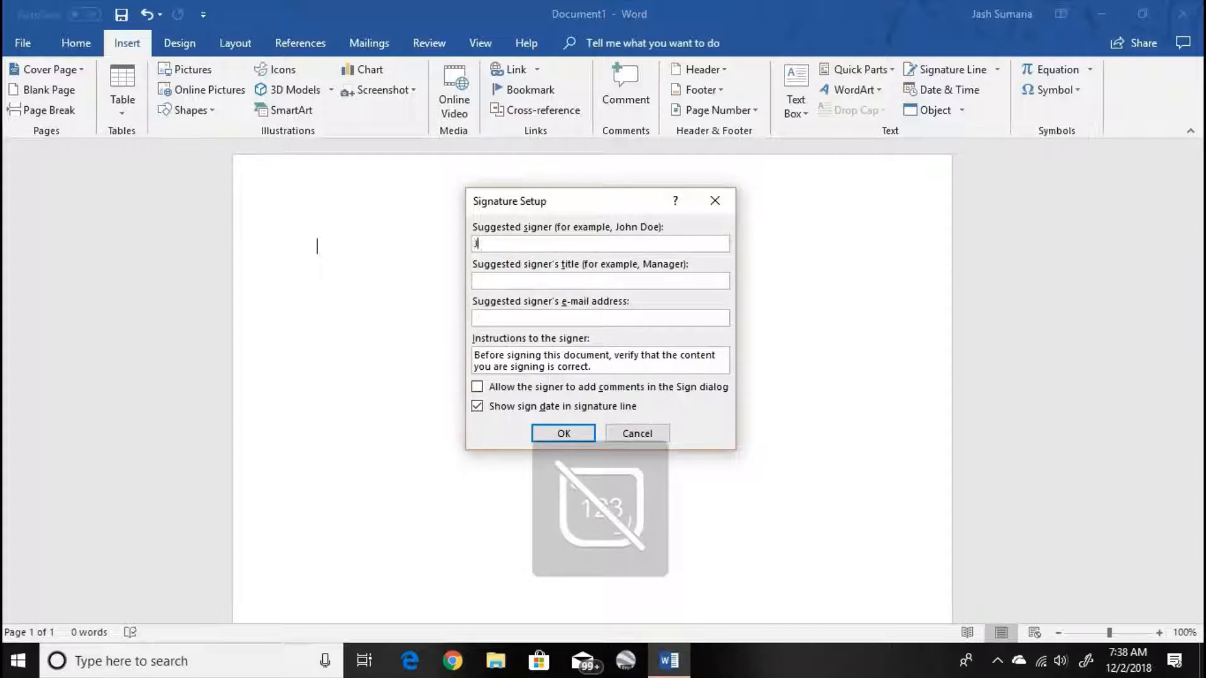
text(Jash)
click(564, 433)
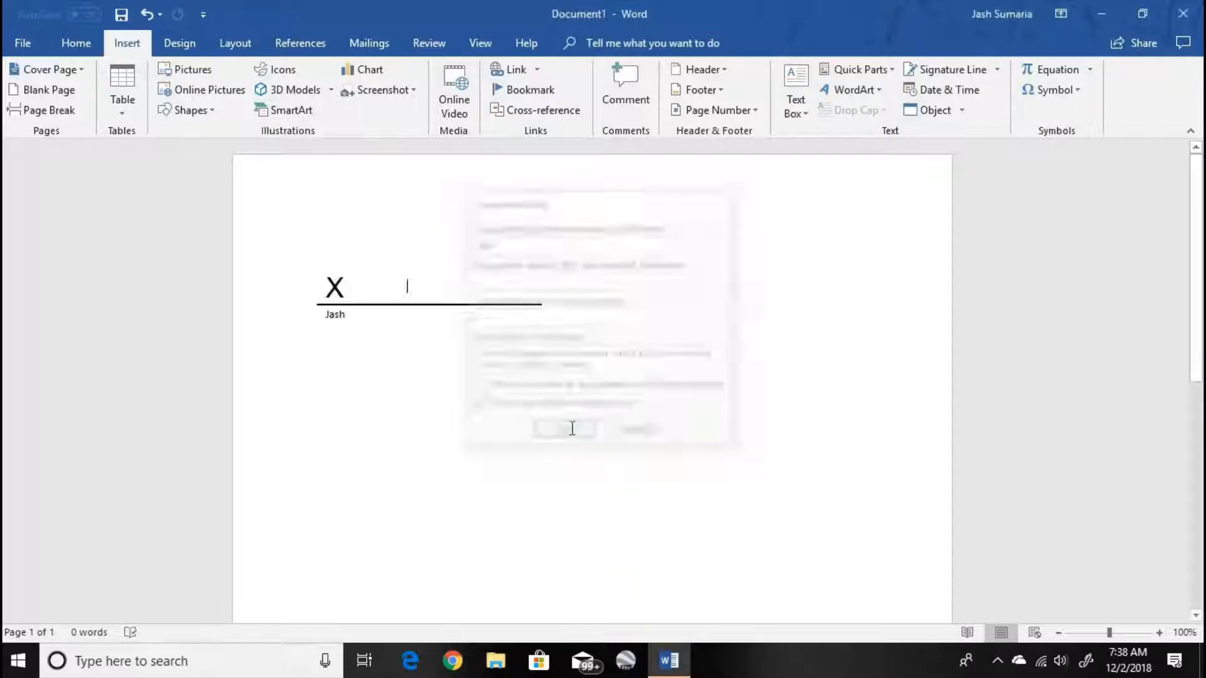
click(366, 288)
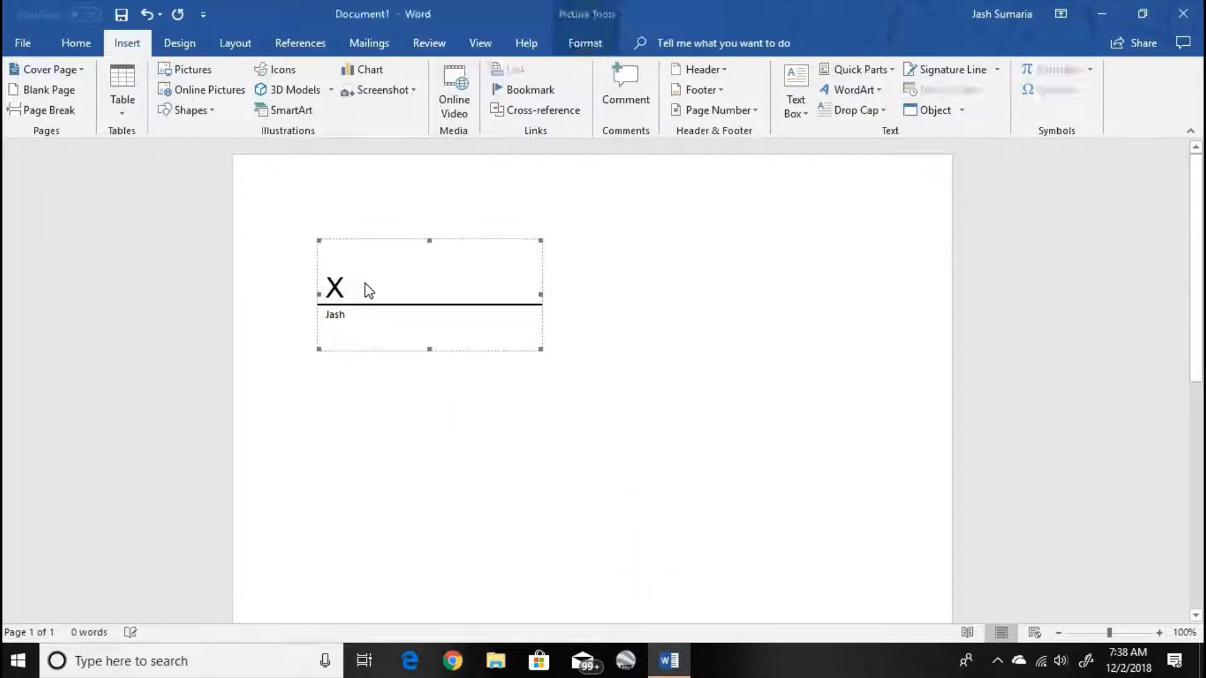
key(Delete)
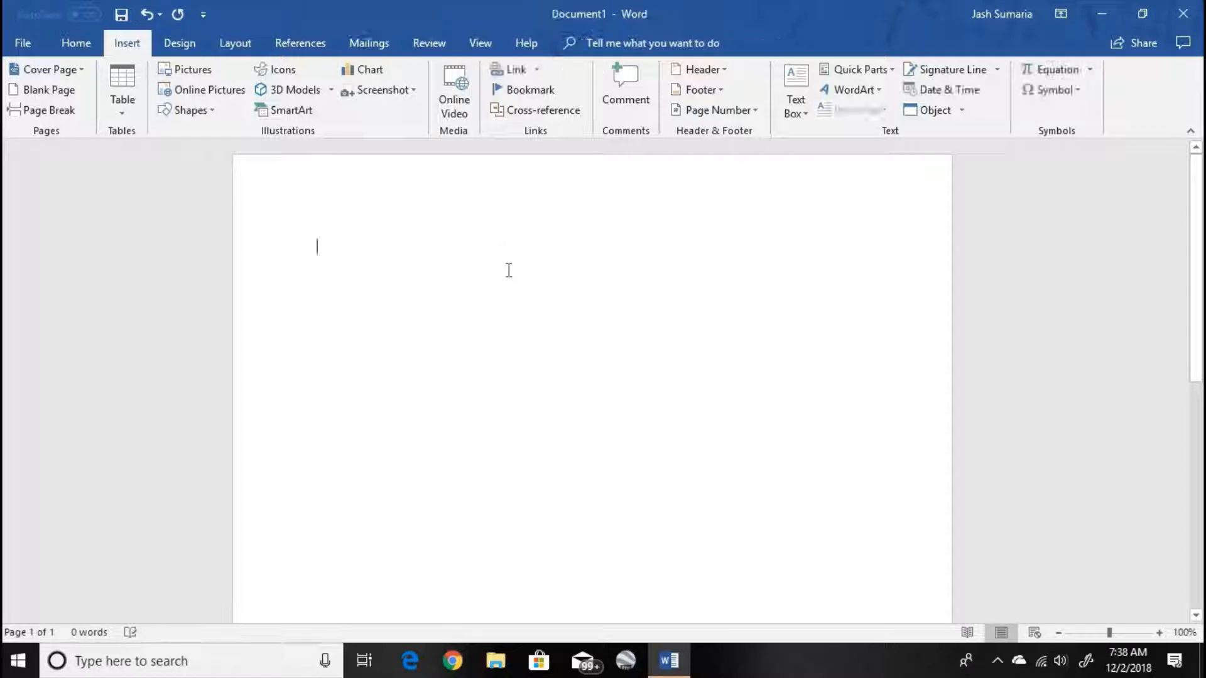
- View the file chooser for inserting text from a file, and close it without inserting anything
click(960, 112)
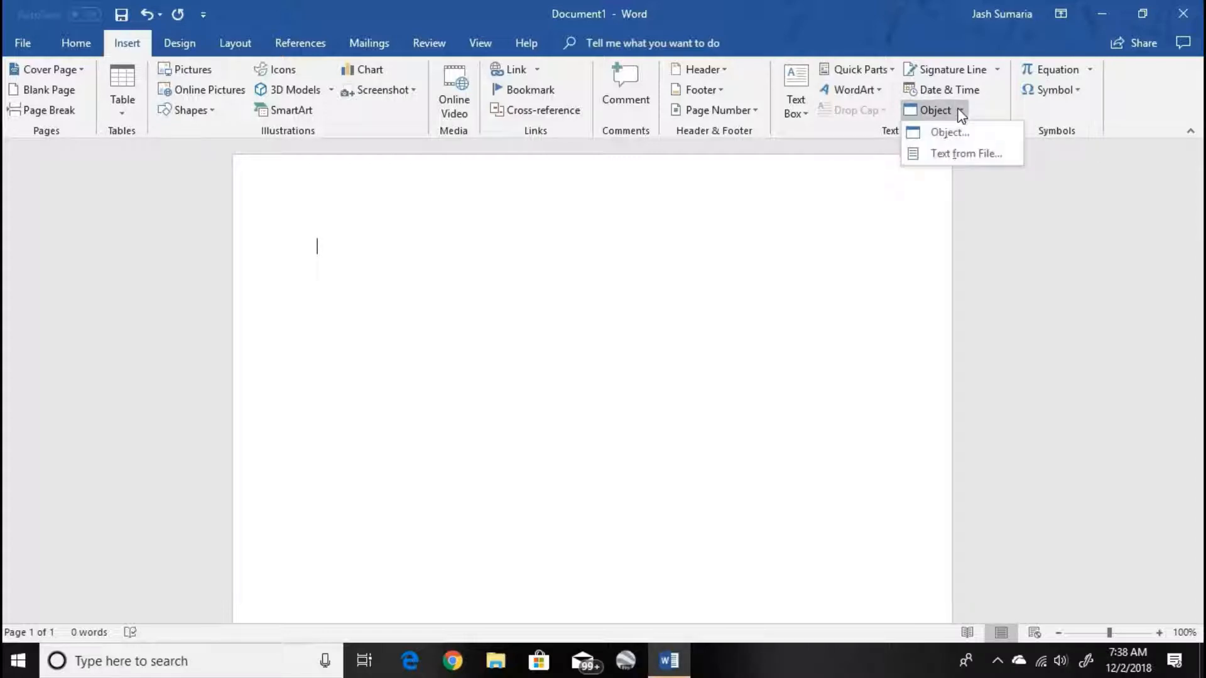
click(1024, 152)
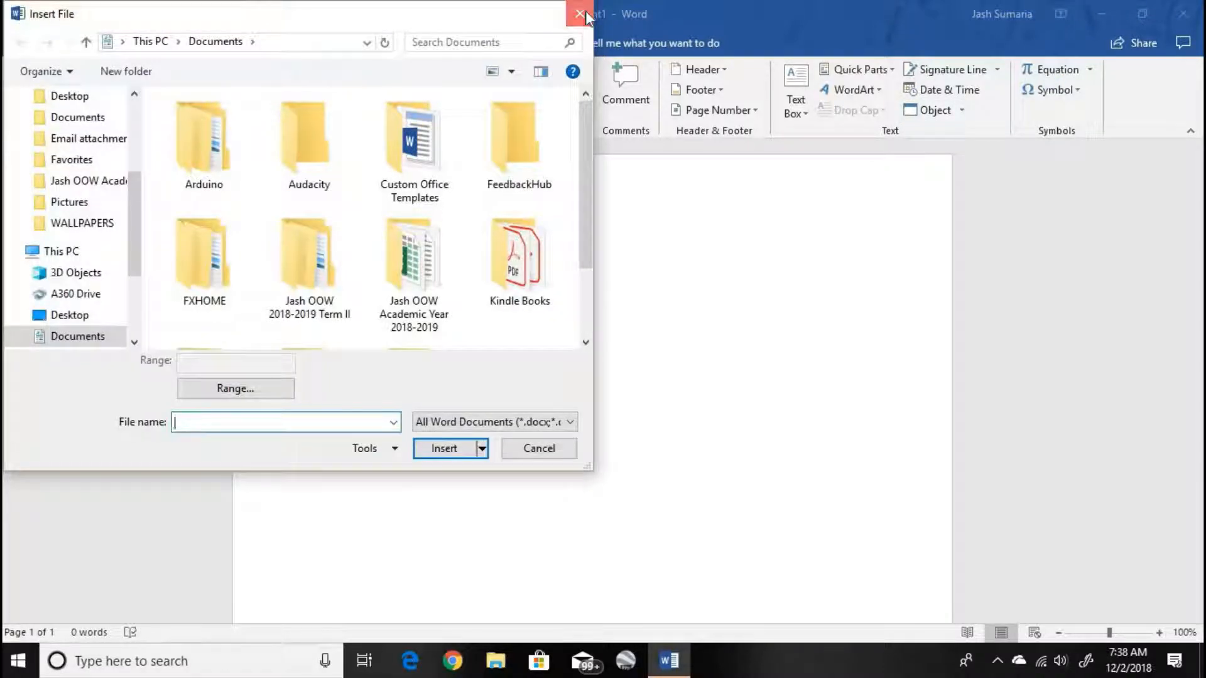
click(585, 10)
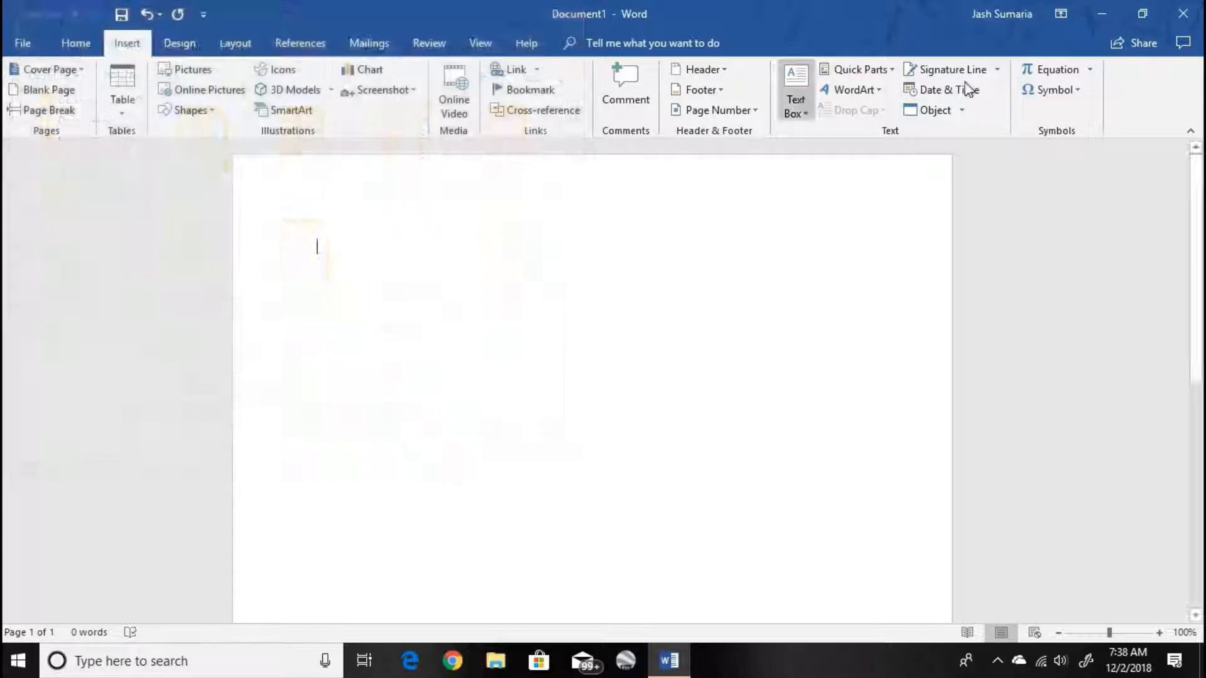
- Insert a blank equation placeholder on the page, and undo the insertion
click(1059, 69)
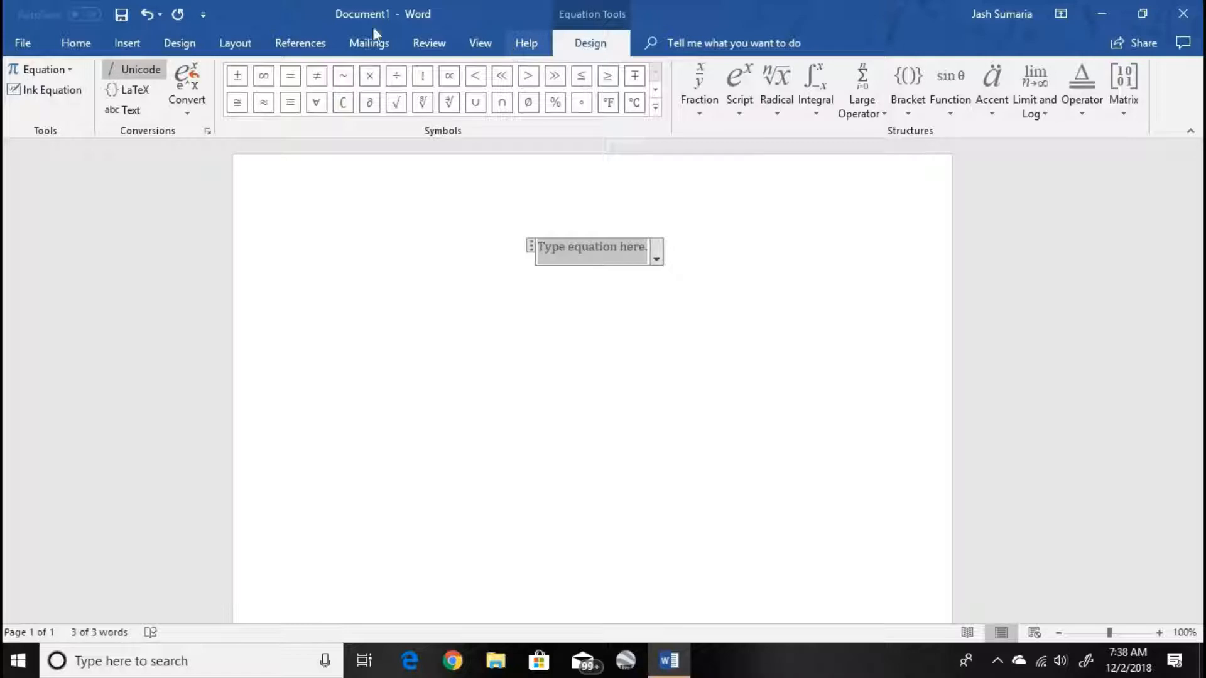
click(232, 49)
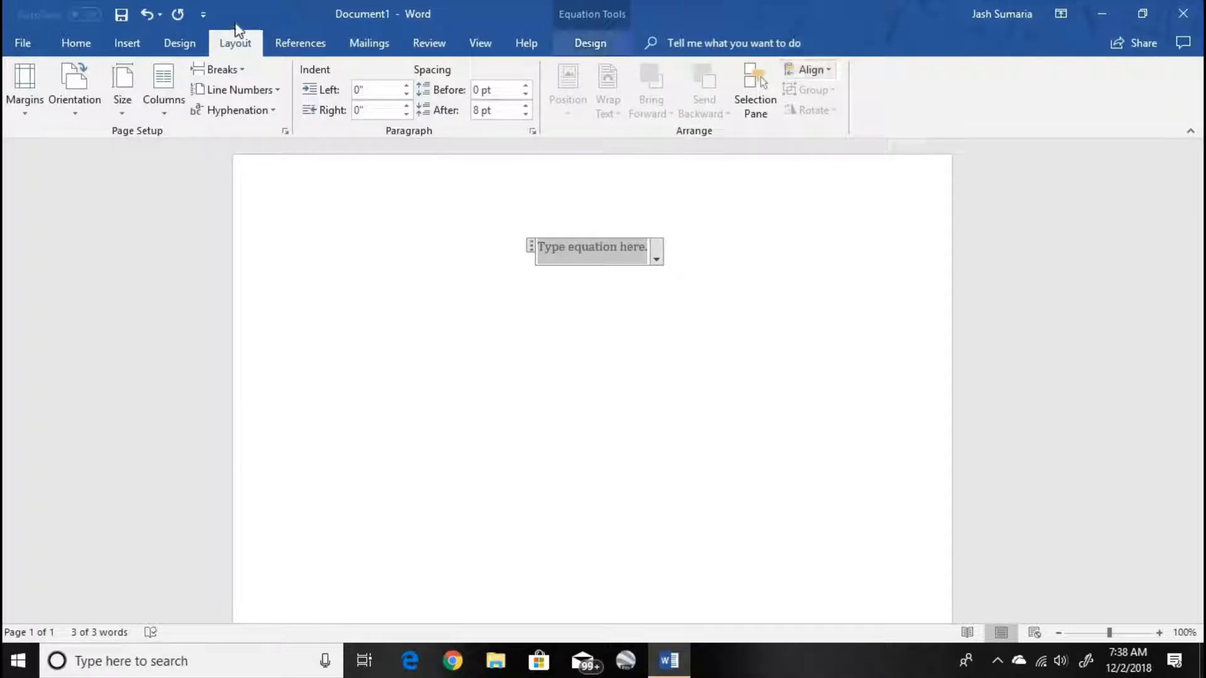
click(168, 44)
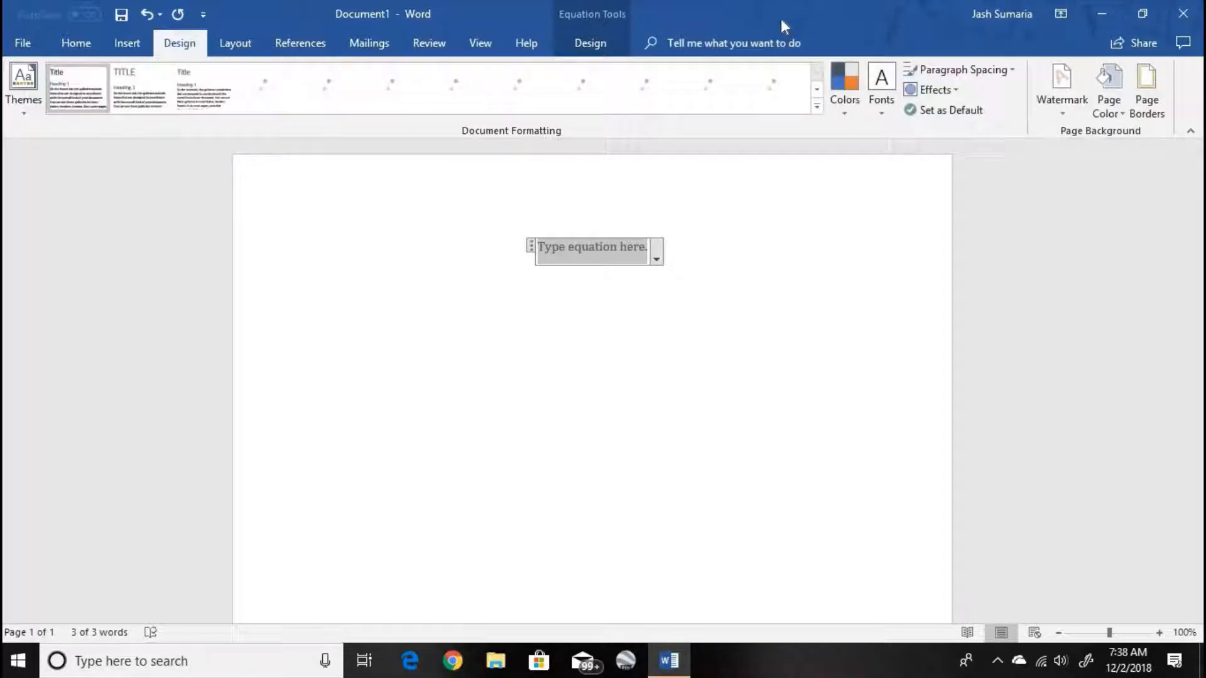
click(144, 44)
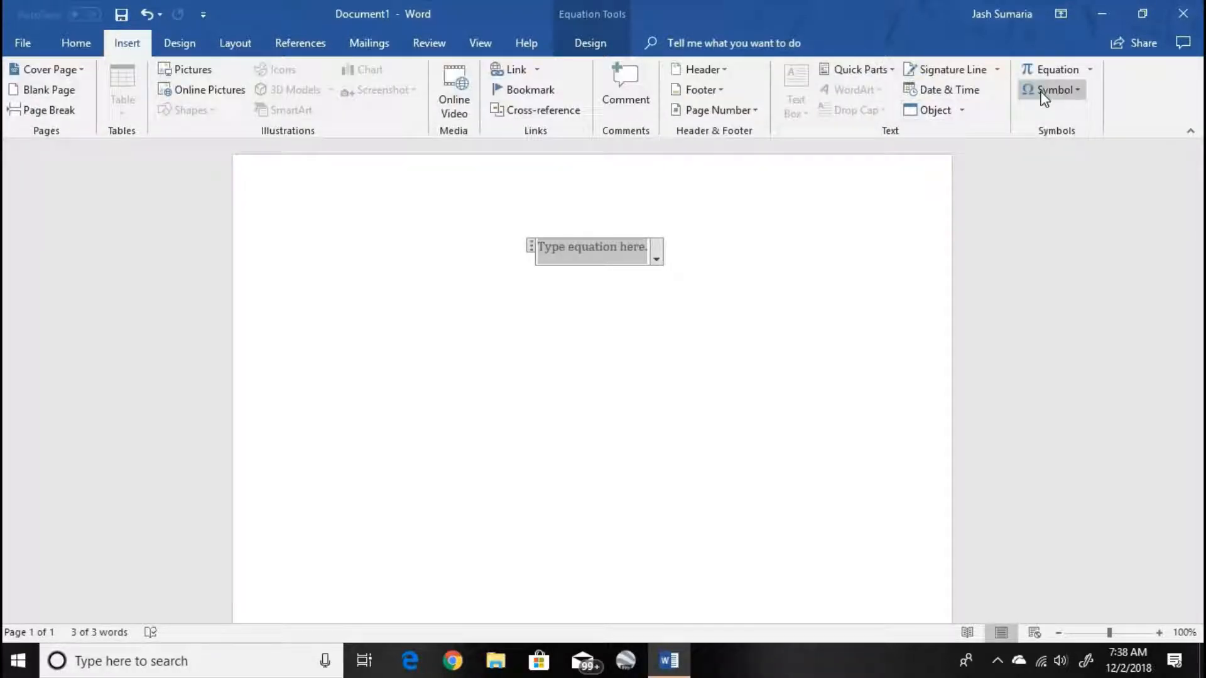
key(ctrl+z)
- Insert the smiley face symbol on the page, and delete it
click(1048, 89)
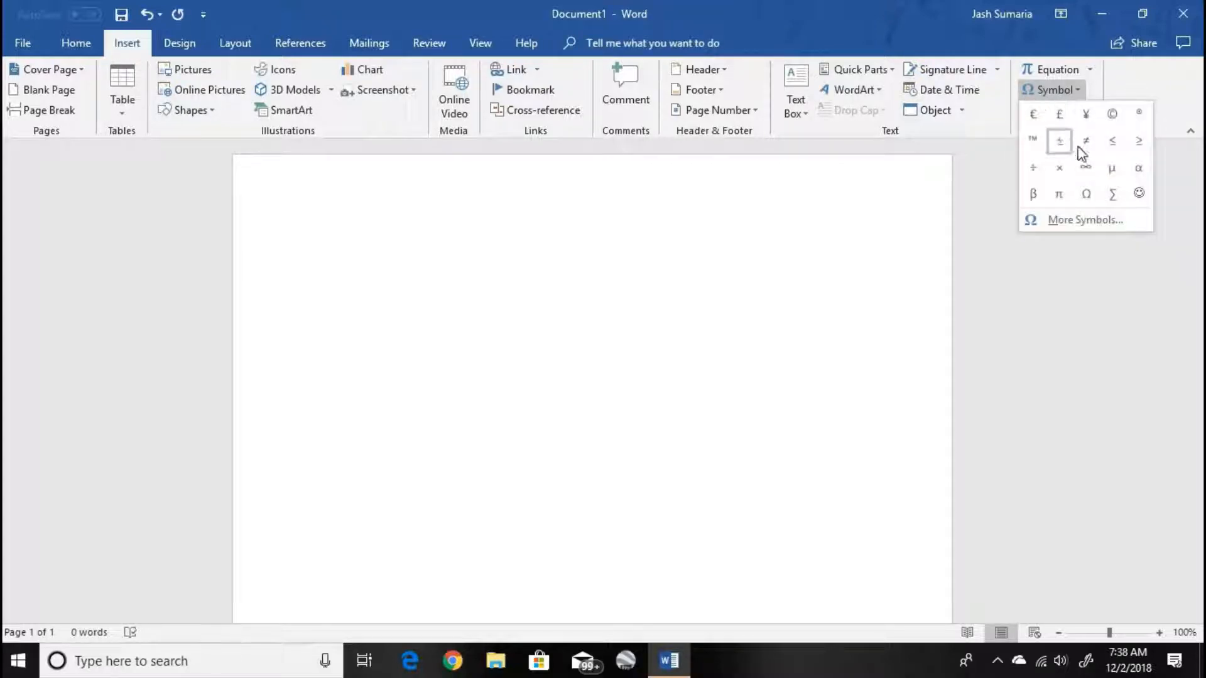
click(1139, 193)
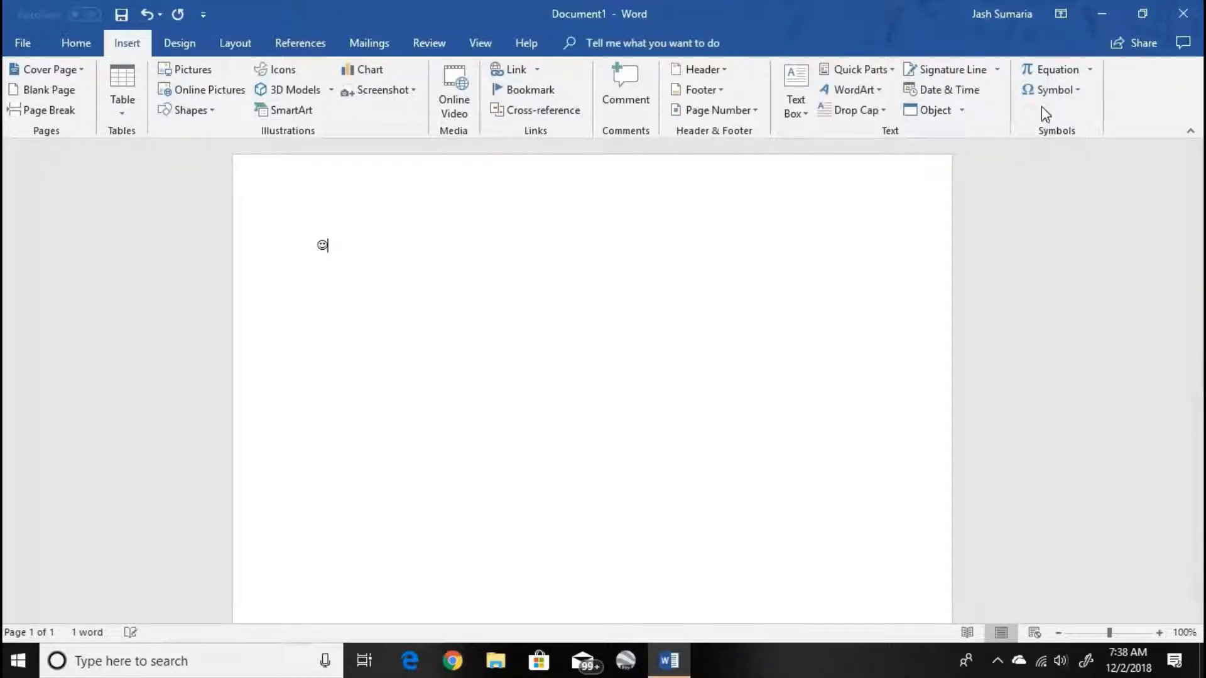
key(BackSpace)
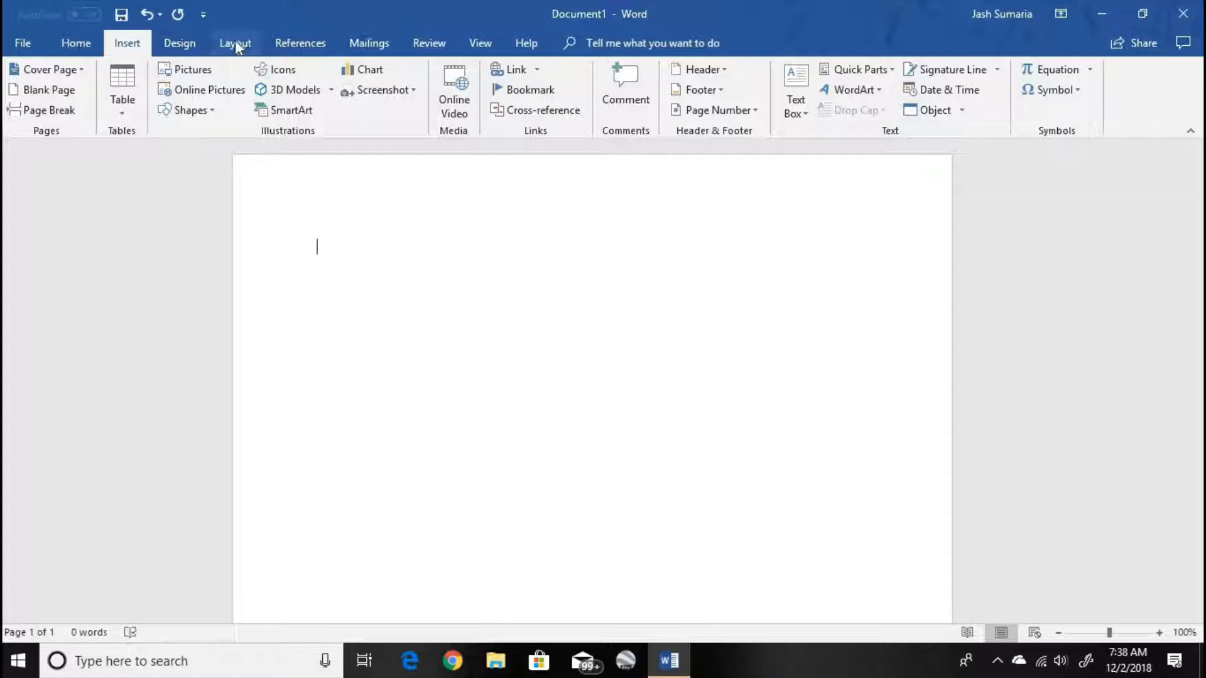
- Apply the second style set, with the capitalised title, to the empty document
click(180, 44)
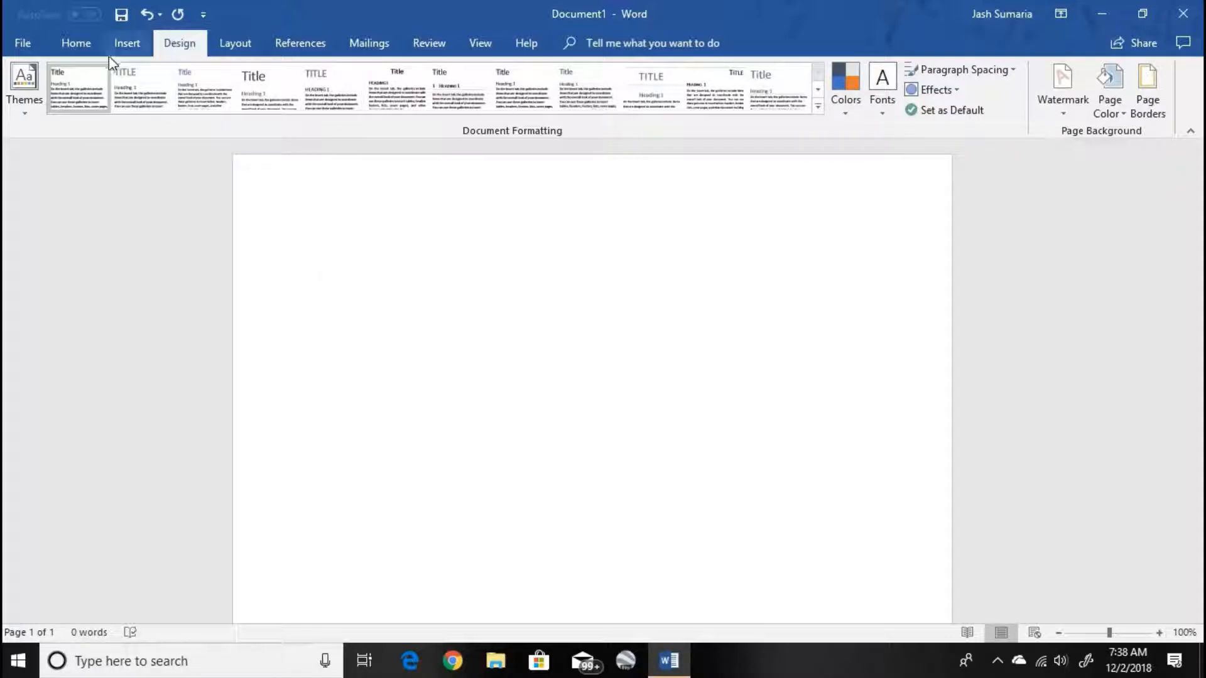
click(132, 84)
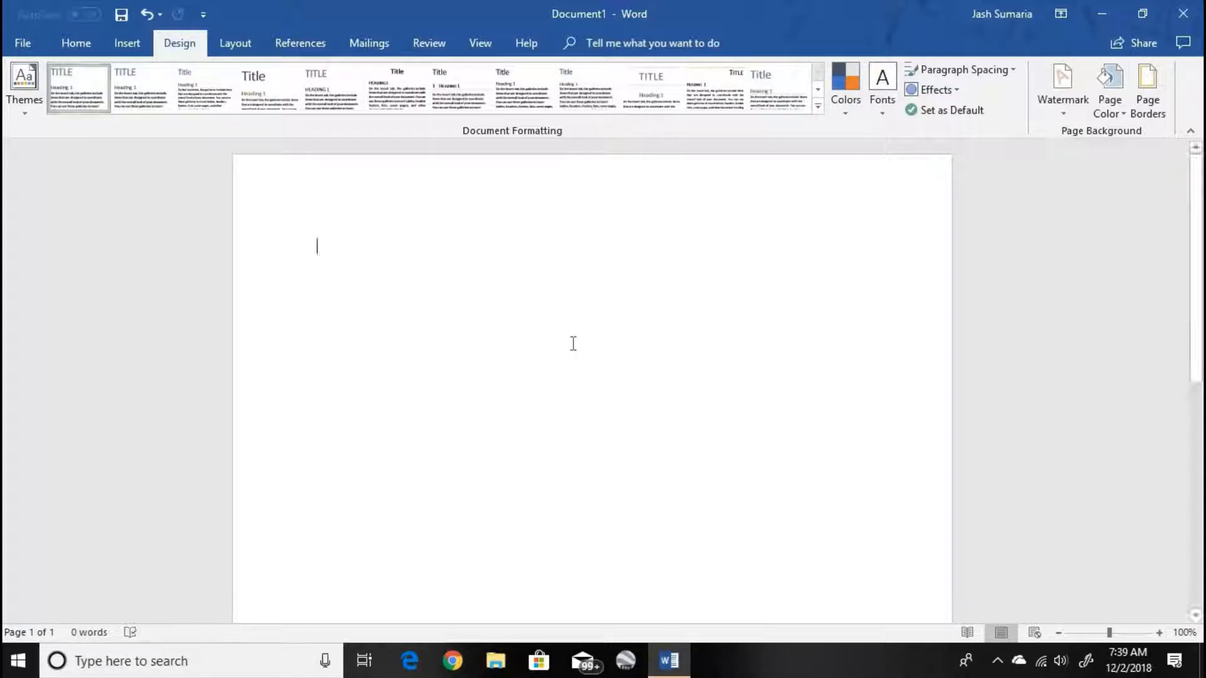
- Write a line introducing the author by first name, followed by "I love planes. I love cars. I love Microsoft. Apple sucks. So does Windows 7."
text(My name is Jash. I love planes)
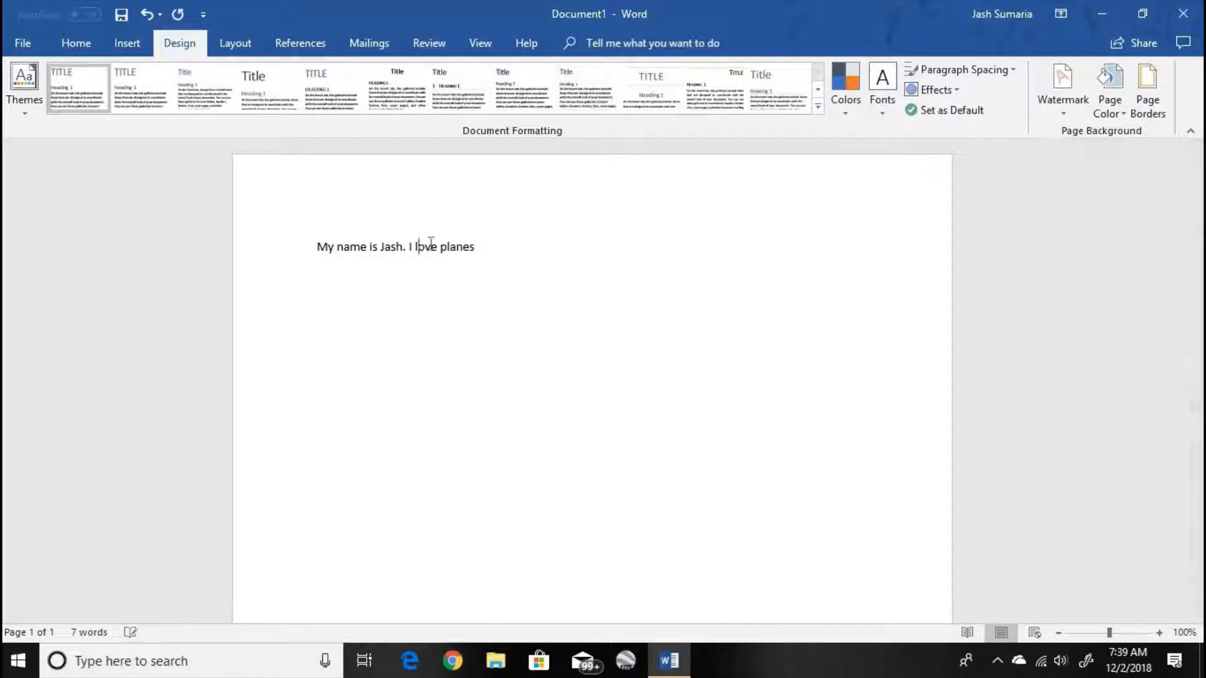
text(. )
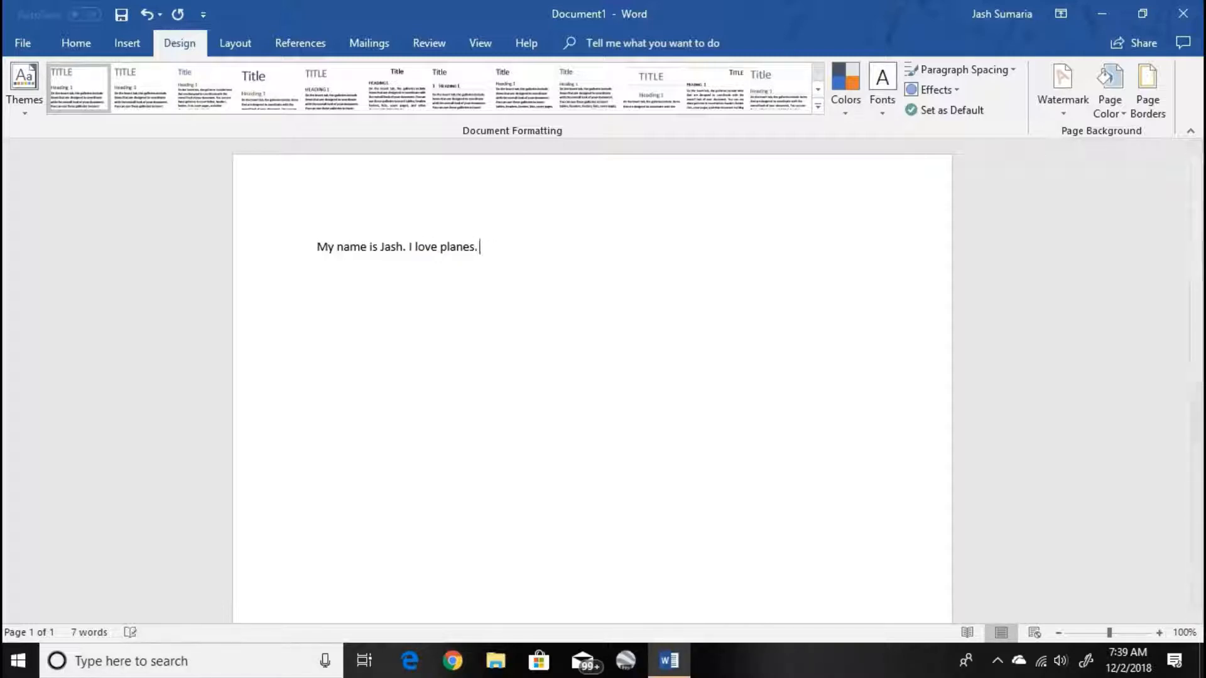
text(I love ca)
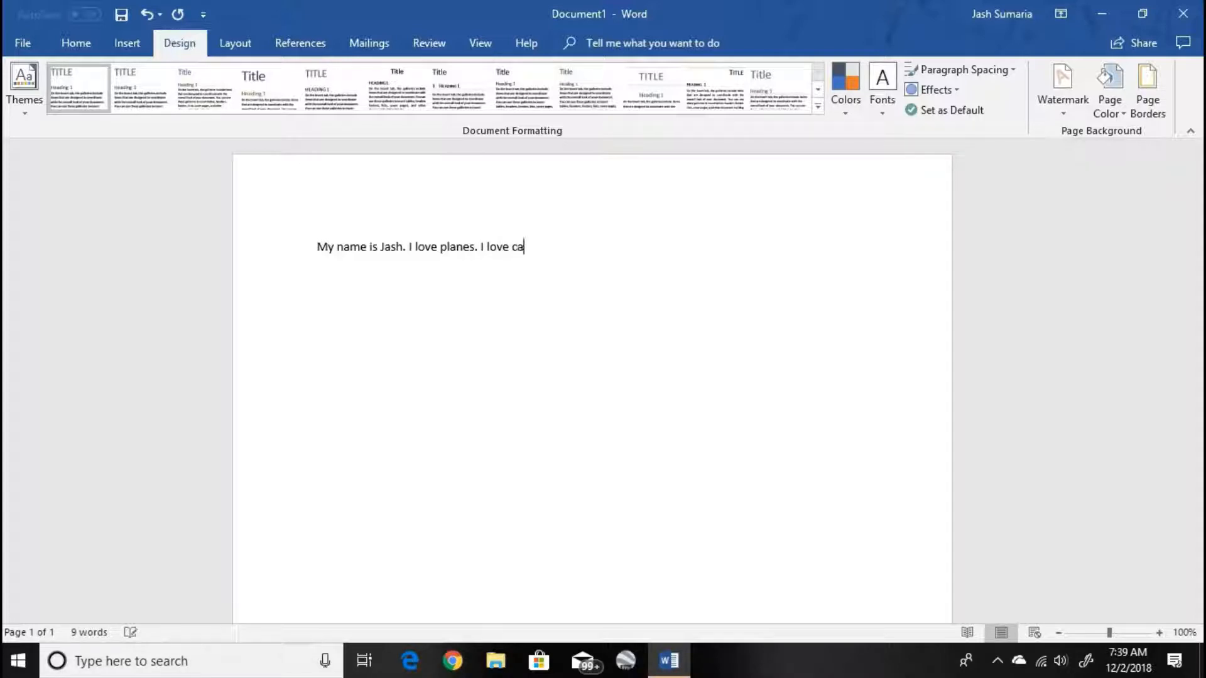
text(rs. I love Microsoft. app)
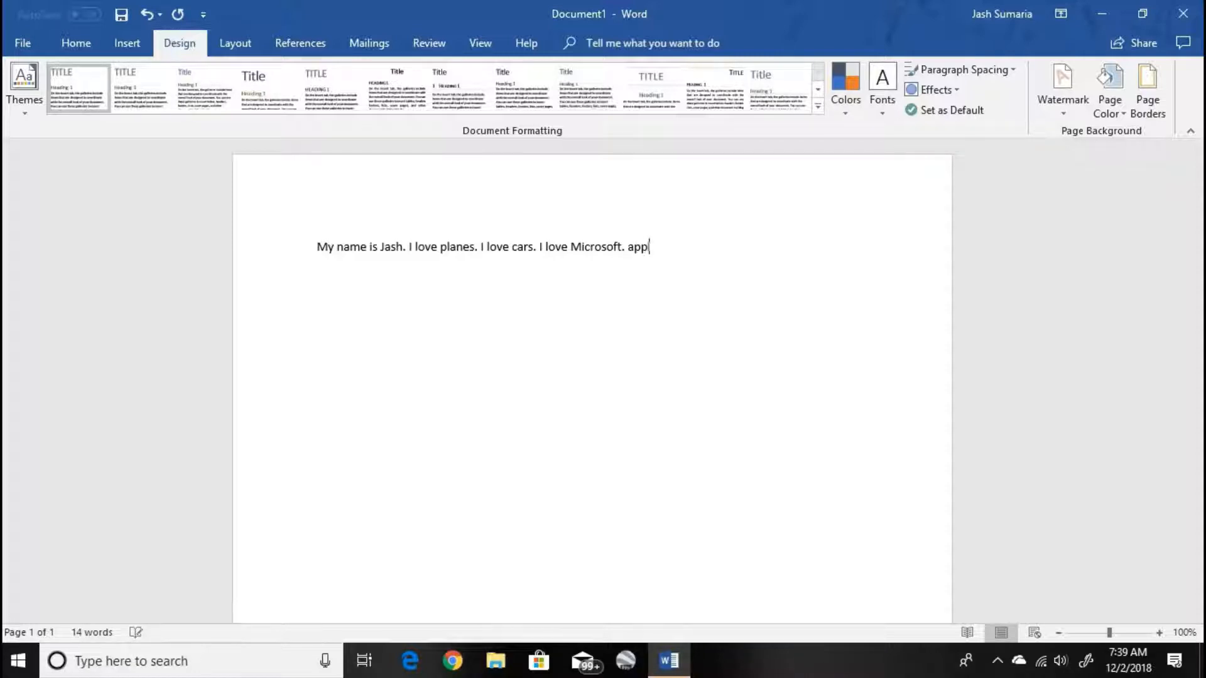
text(le sucks. So does Windows 7.)
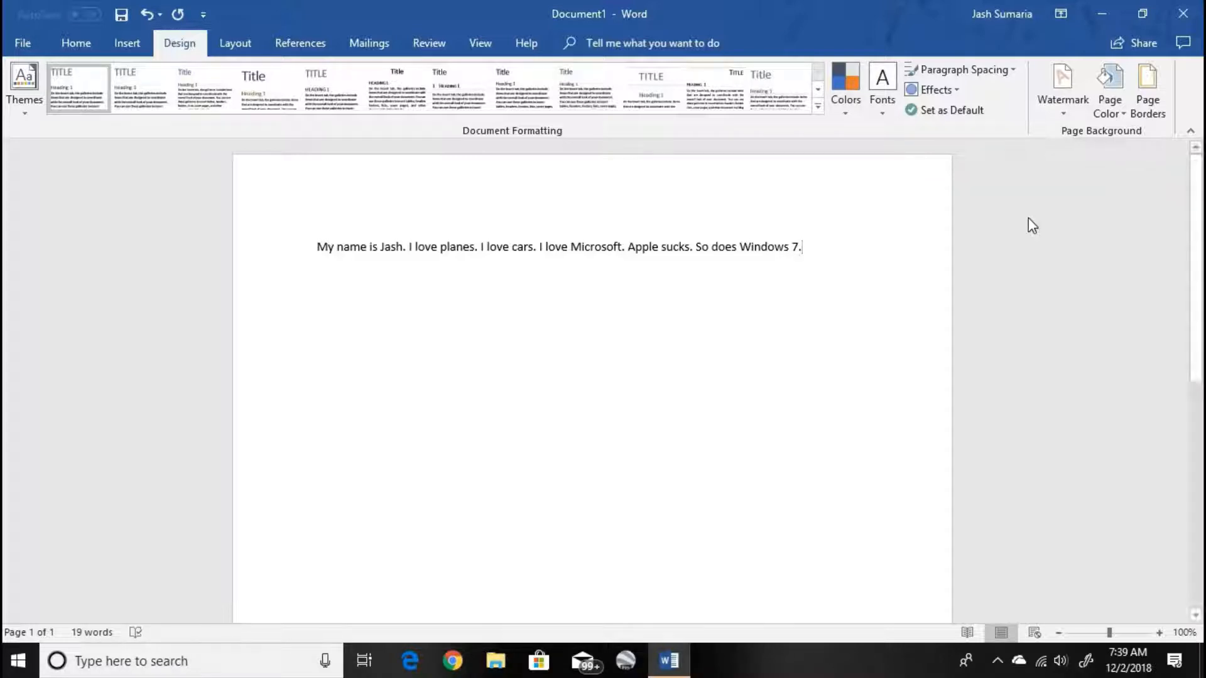
- Select the whole paragraph and try a series of document style sets, ending with the last one in the visible row
drag(143, 248, 97, 255)
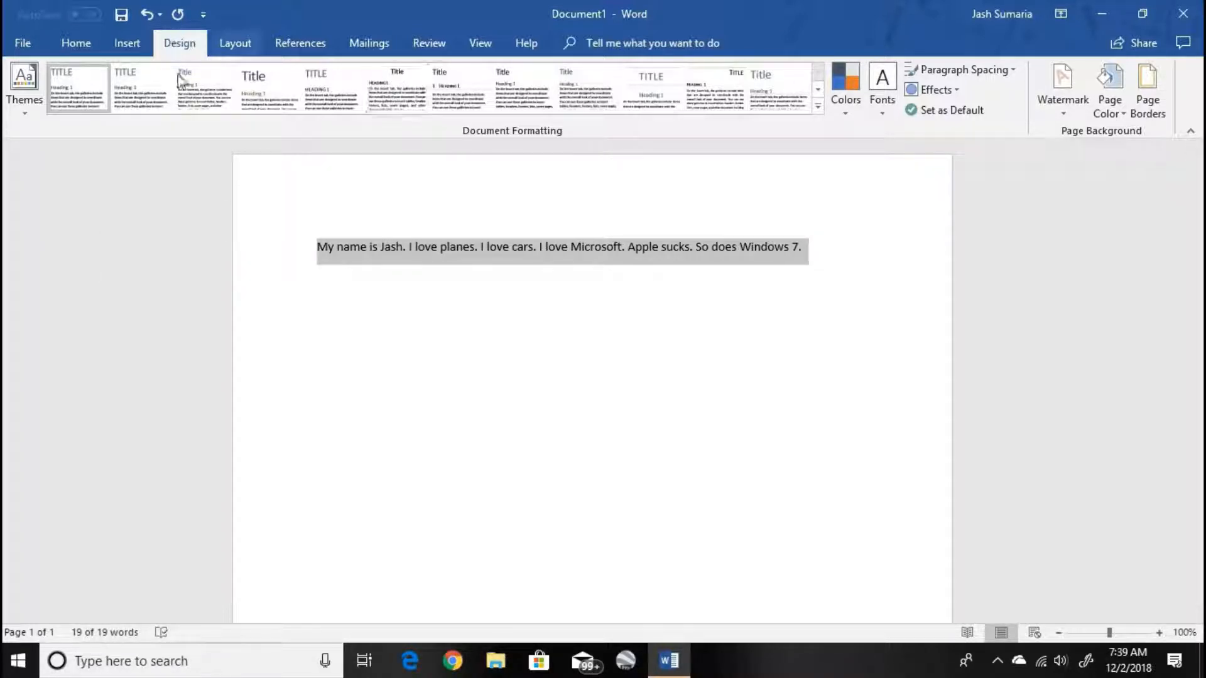
click(153, 88)
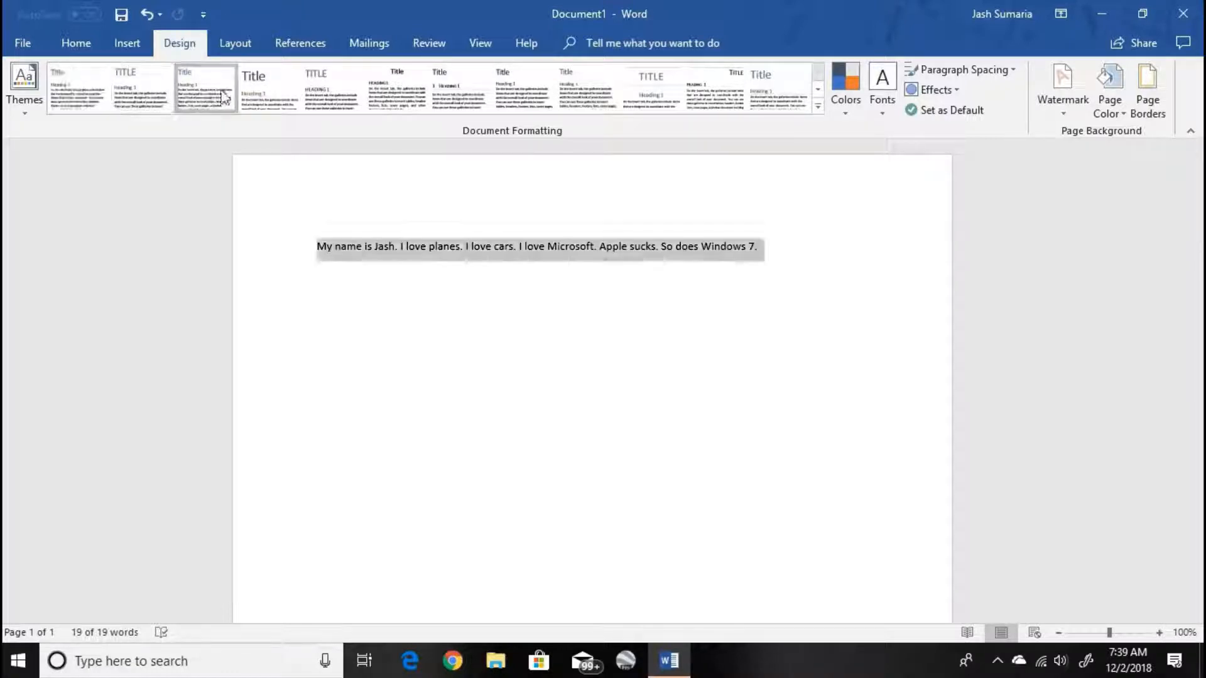
click(423, 98)
click(471, 99)
click(551, 102)
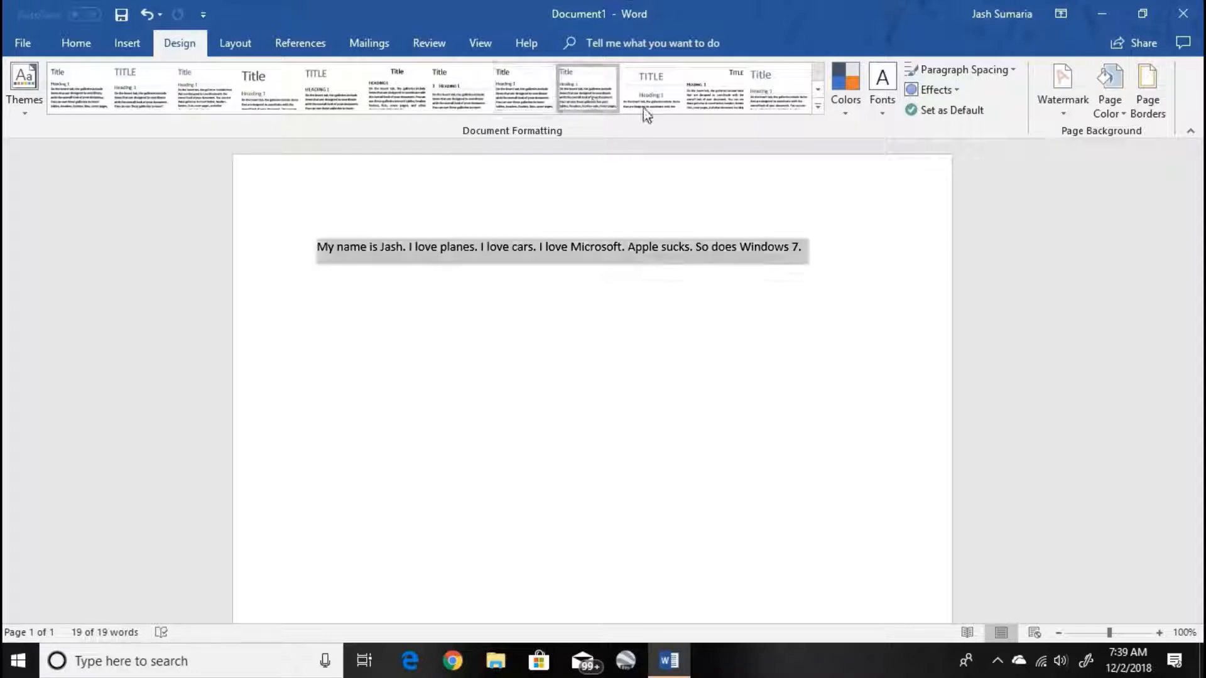
click(715, 103)
click(779, 101)
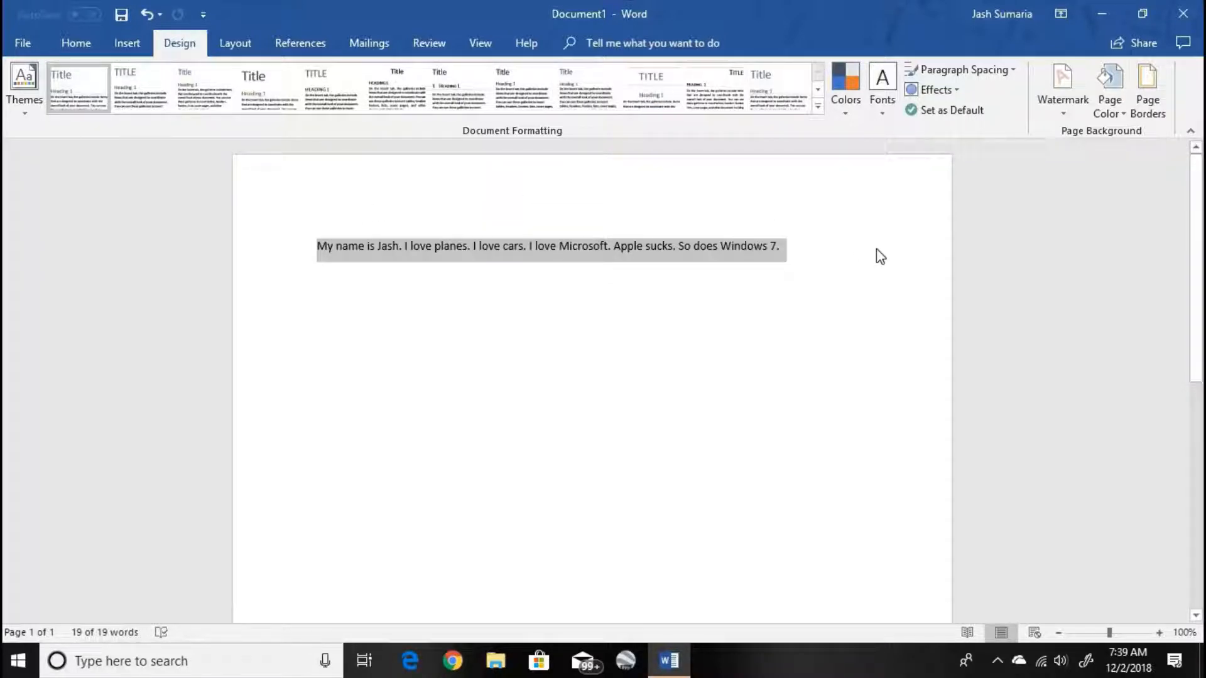
drag(832, 250, 298, 228)
key(Delete)
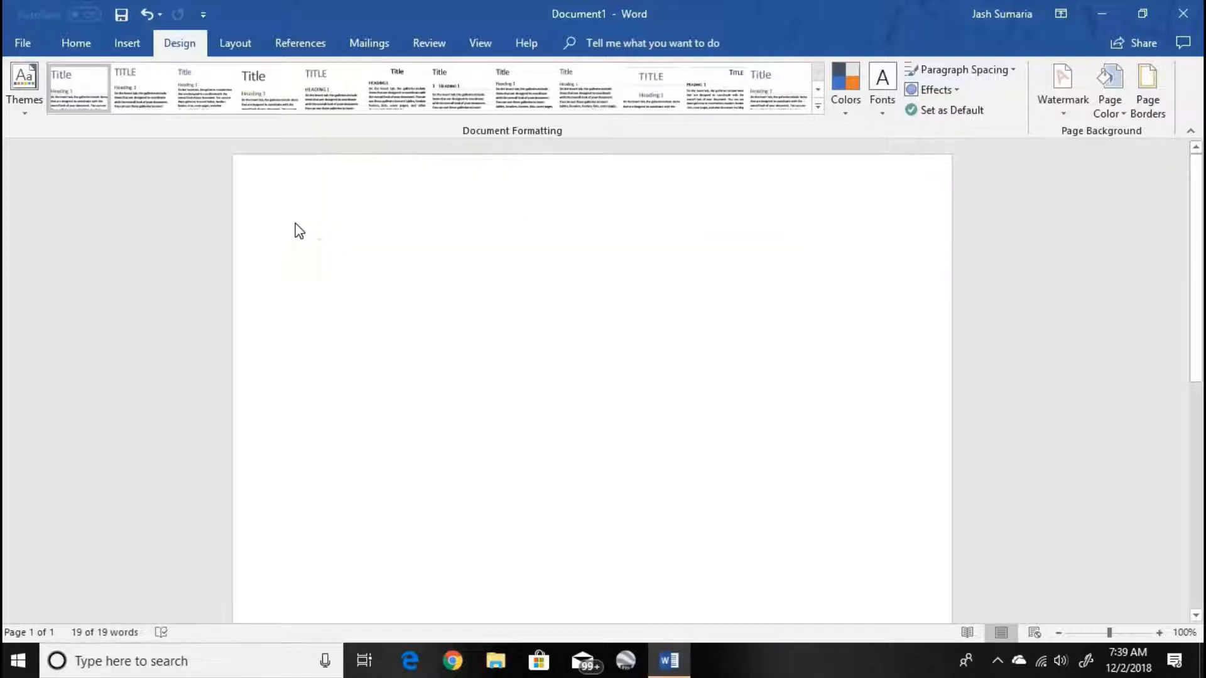
click(858, 113)
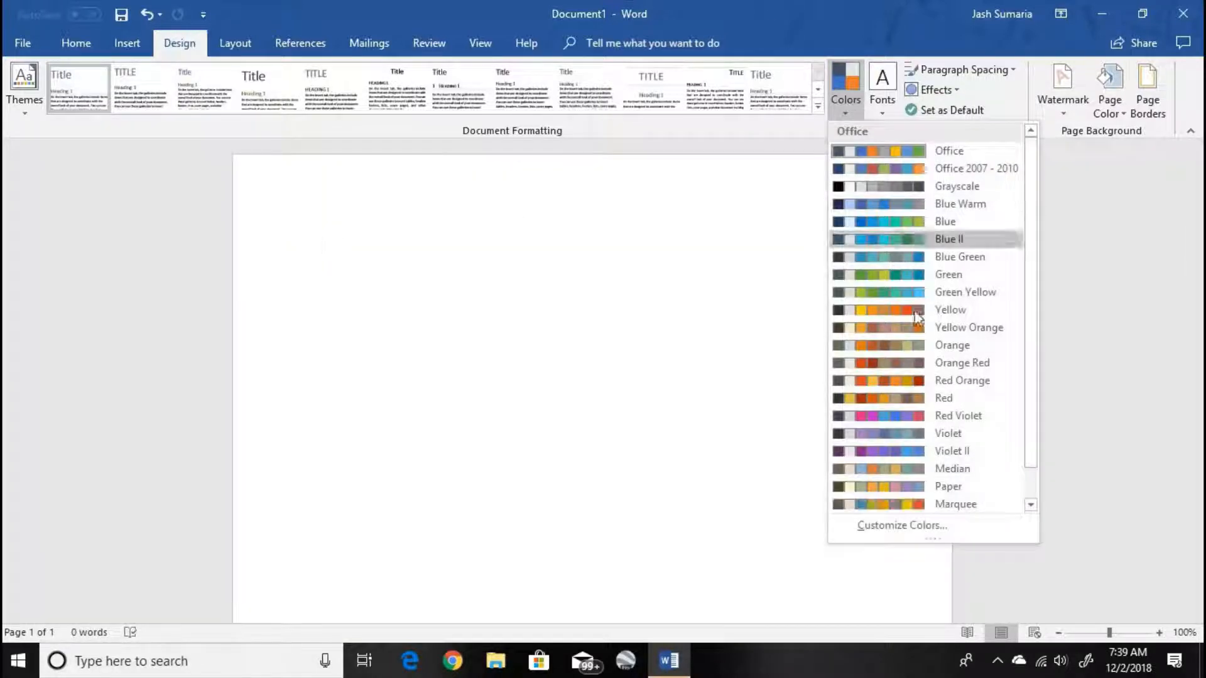
click(867, 362)
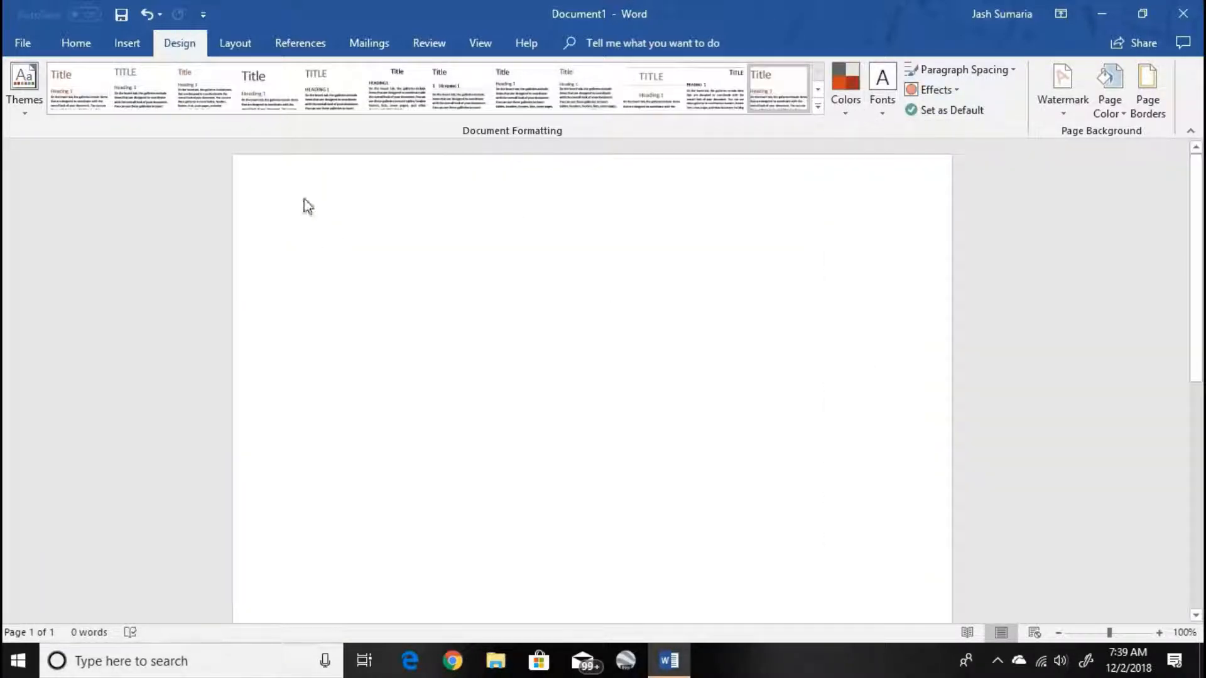
text(M)
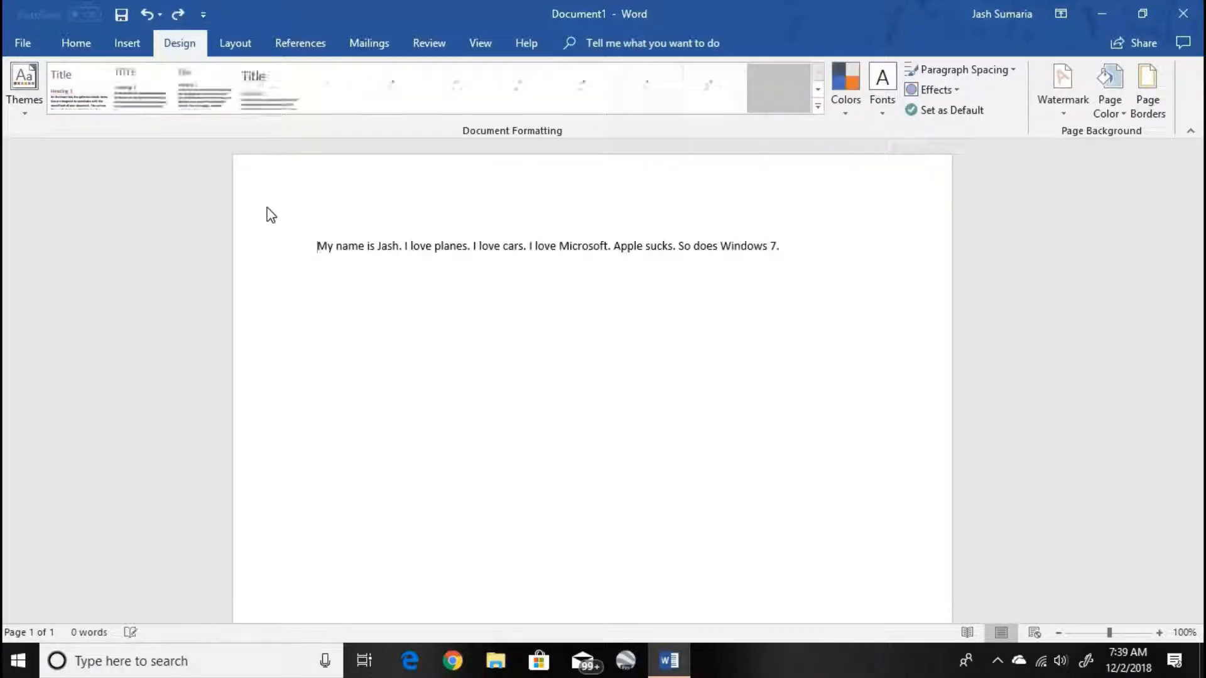
key(ctrl+a)
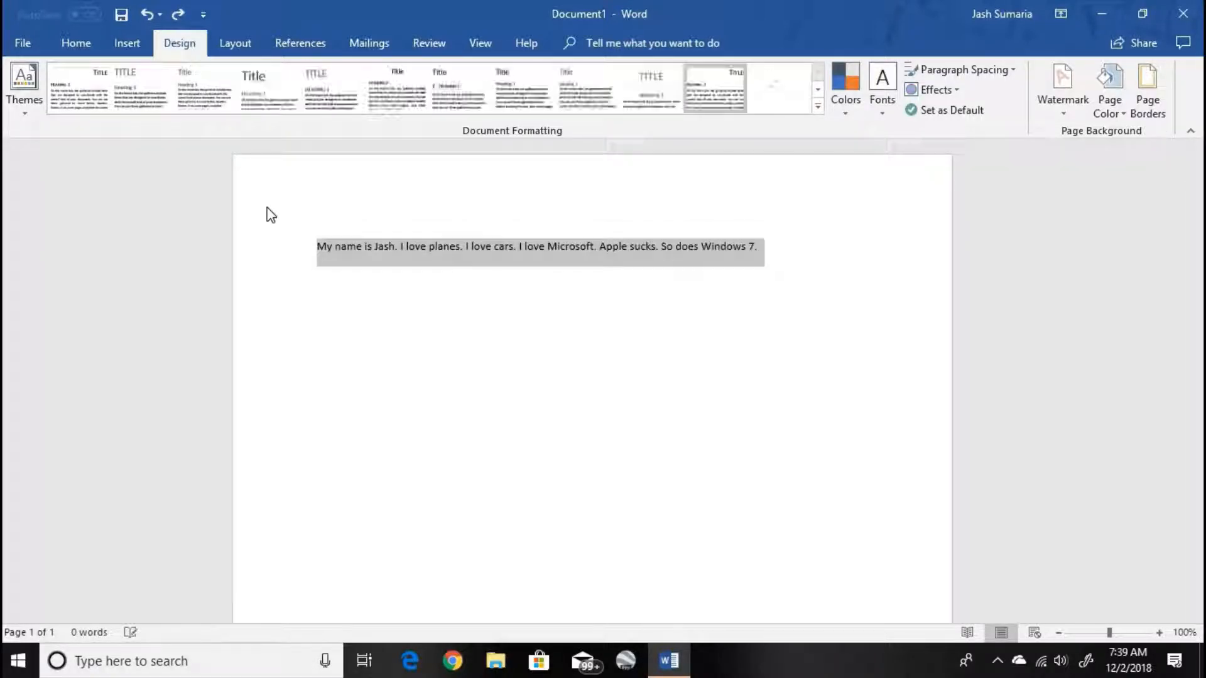
- Apply the Blue II theme colors to the document
click(855, 118)
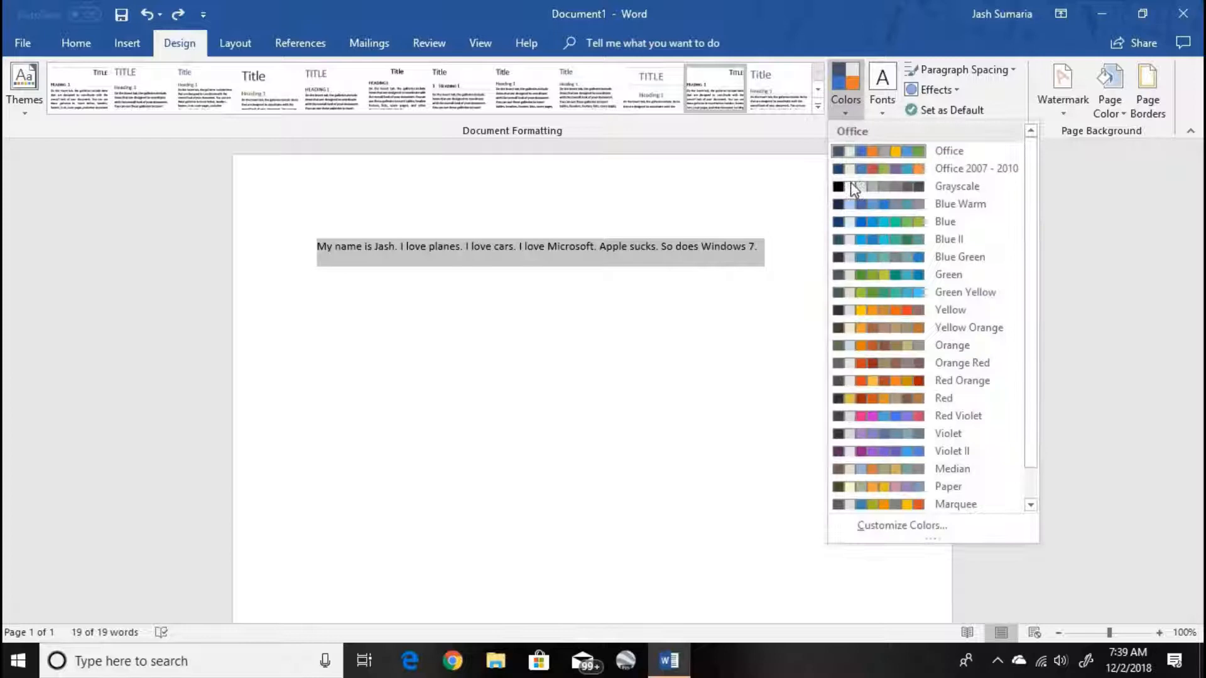
click(864, 239)
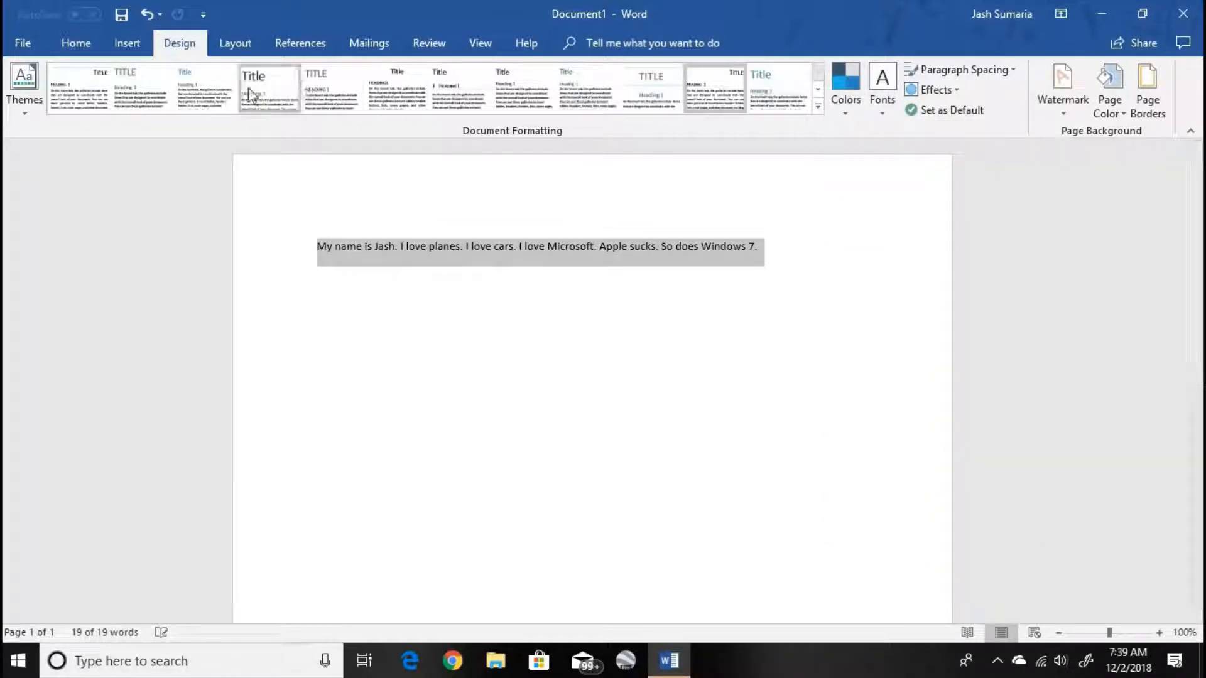
- Try the fourth and second style sets on the selected paragraph, and apply the Facet theme to the document
click(269, 89)
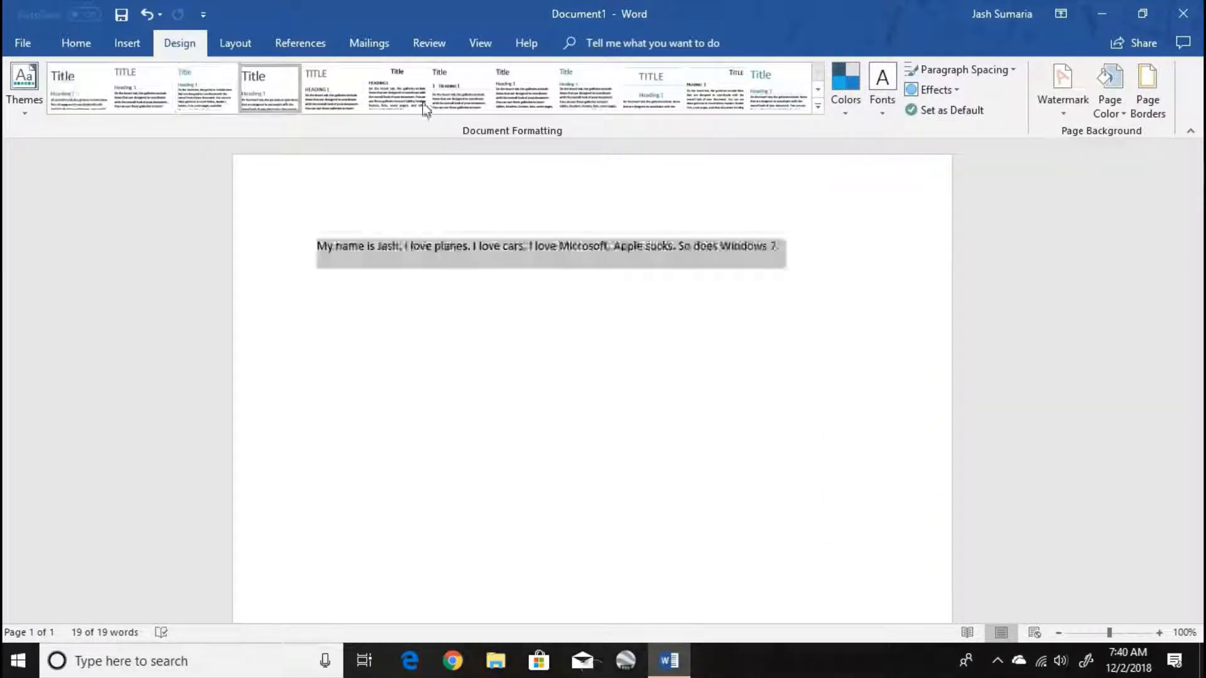
click(141, 88)
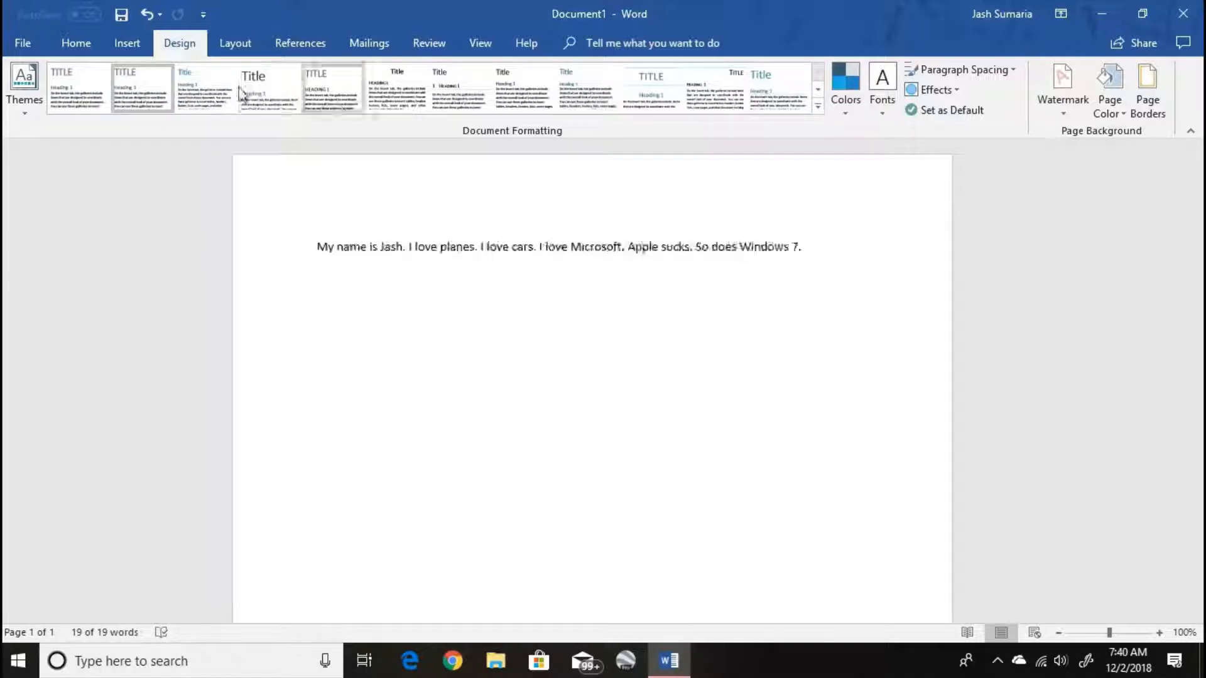
click(24, 88)
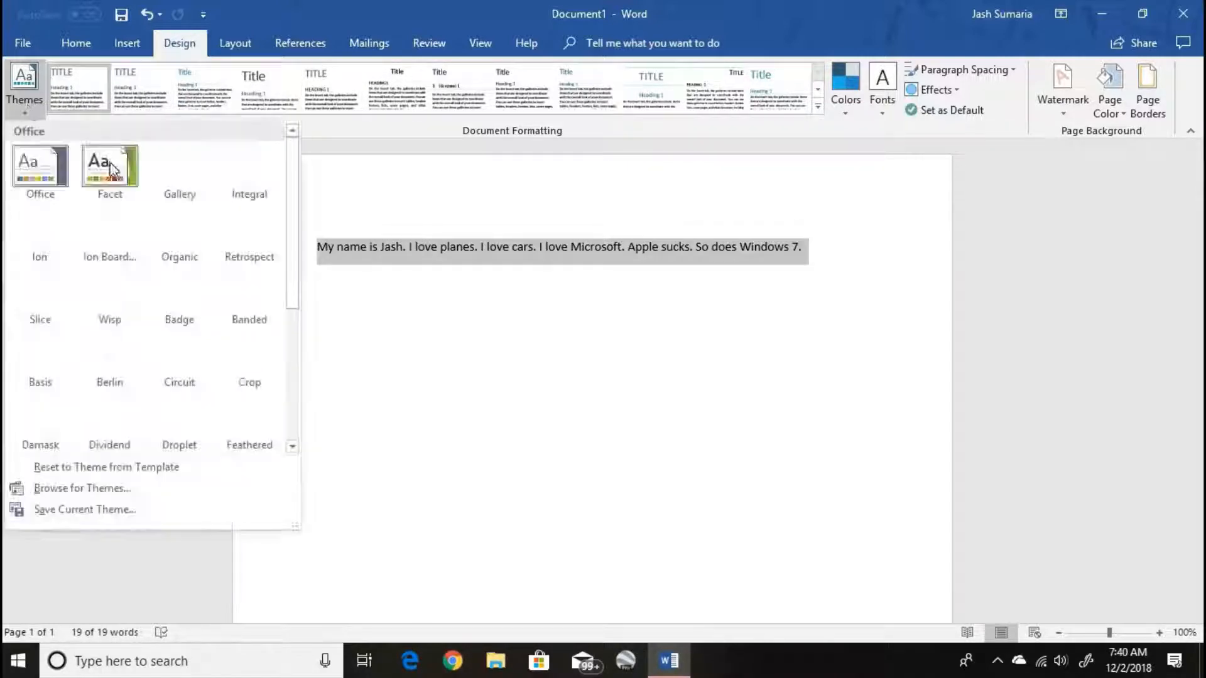
click(114, 175)
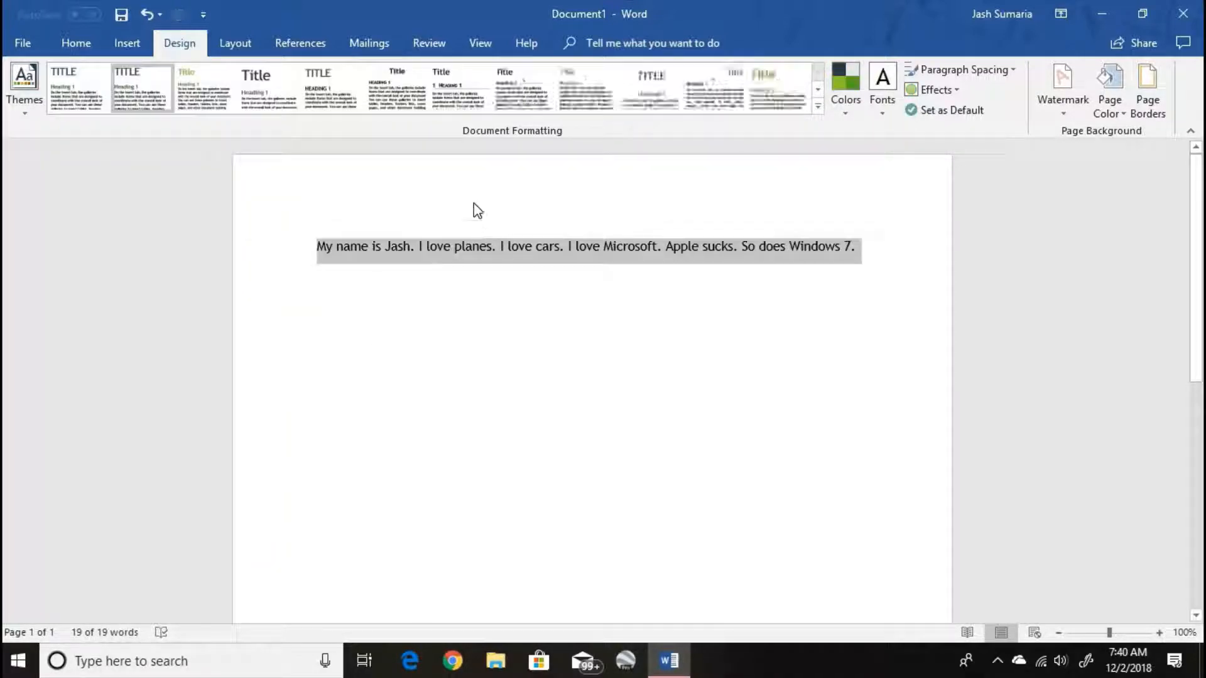
- Apply the Blue II theme colors, and try further style sets, ending with the one that has a blue-banded heading
click(845, 86)
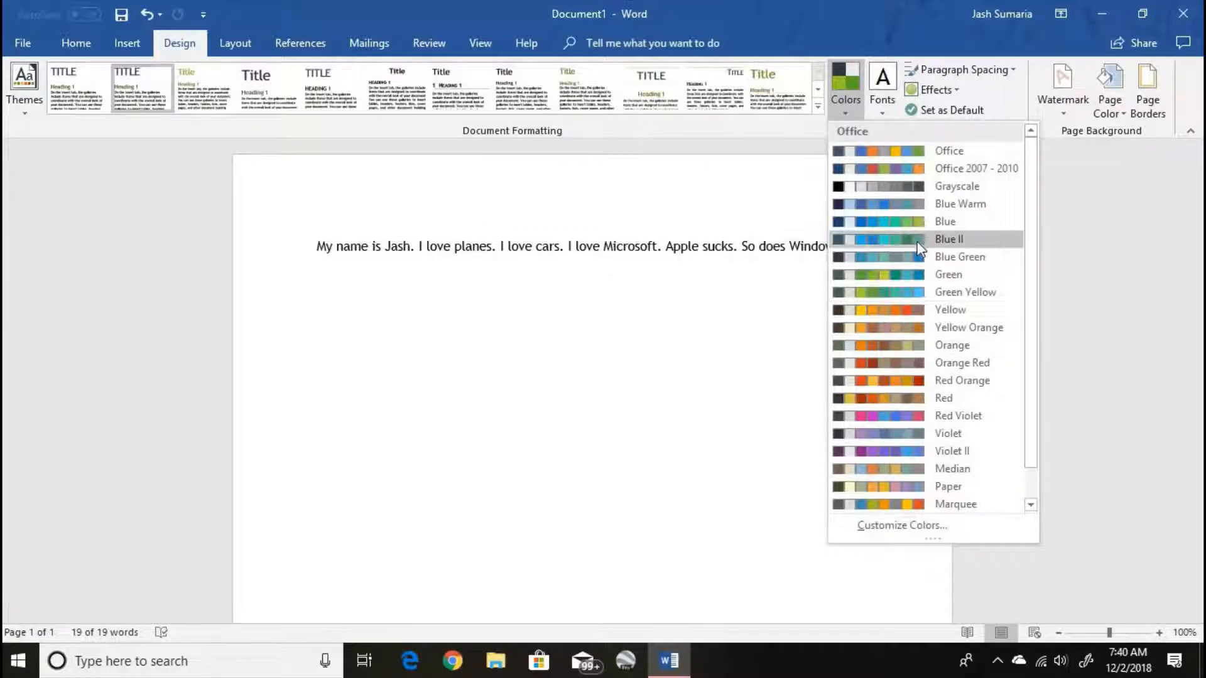
click(946, 237)
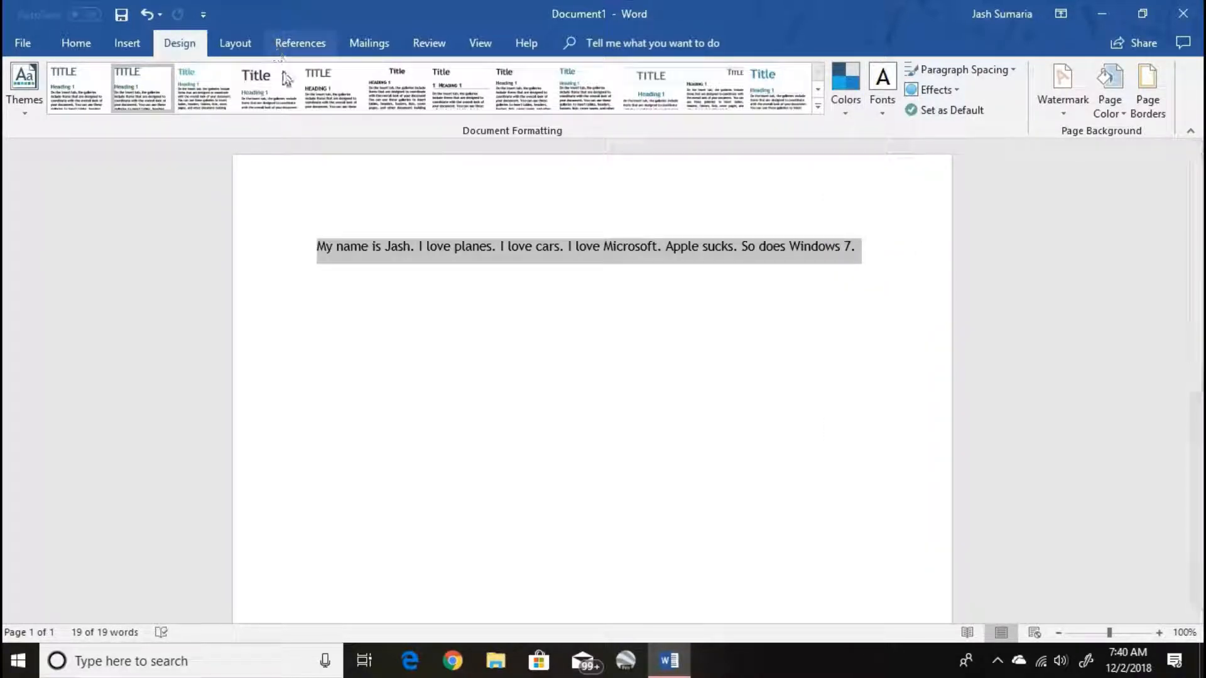
click(802, 80)
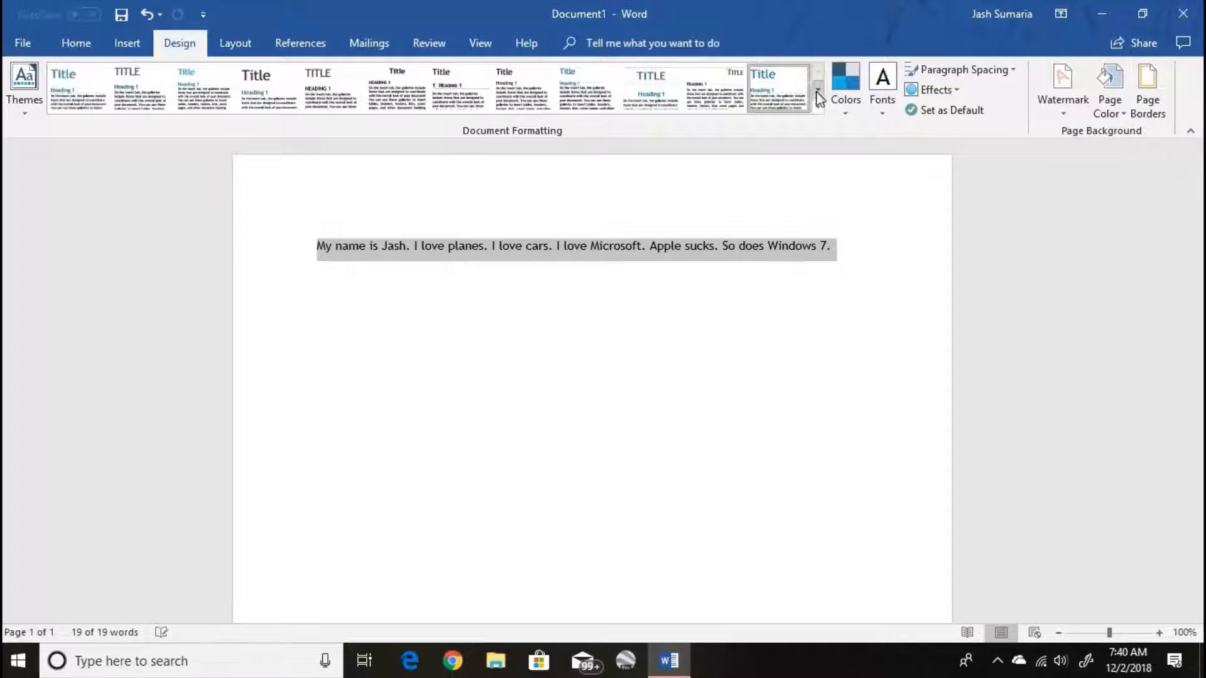
click(818, 89)
click(229, 82)
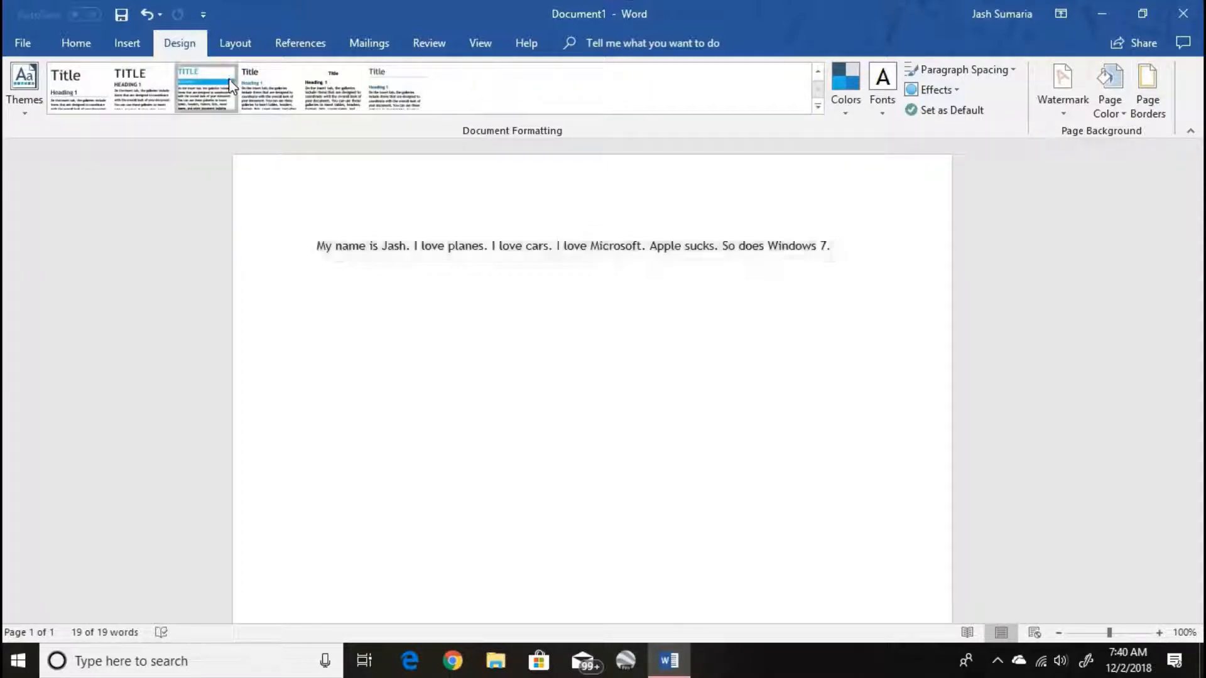
click(671, 301)
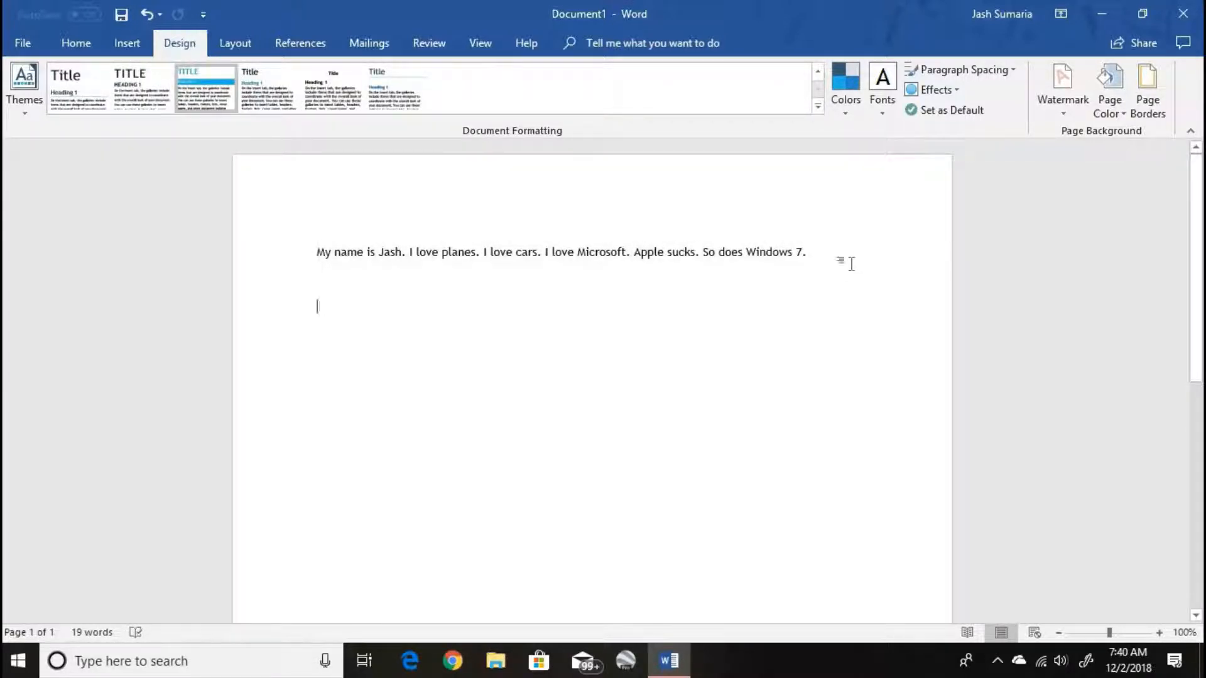
- Undo the theme, color and style set changes and the latest writing, back to the line ending in "apple"
key(ctrl+z)
key(ctrl+z)
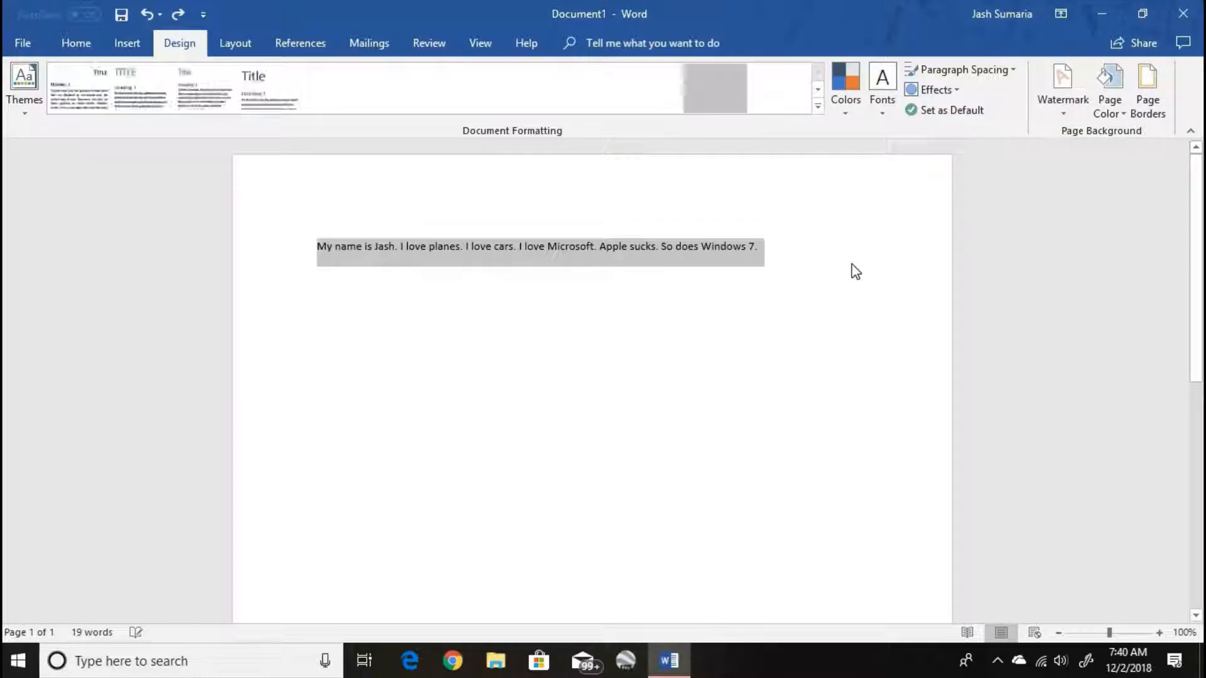
key(ctrl+z)
key(ctrl+z)
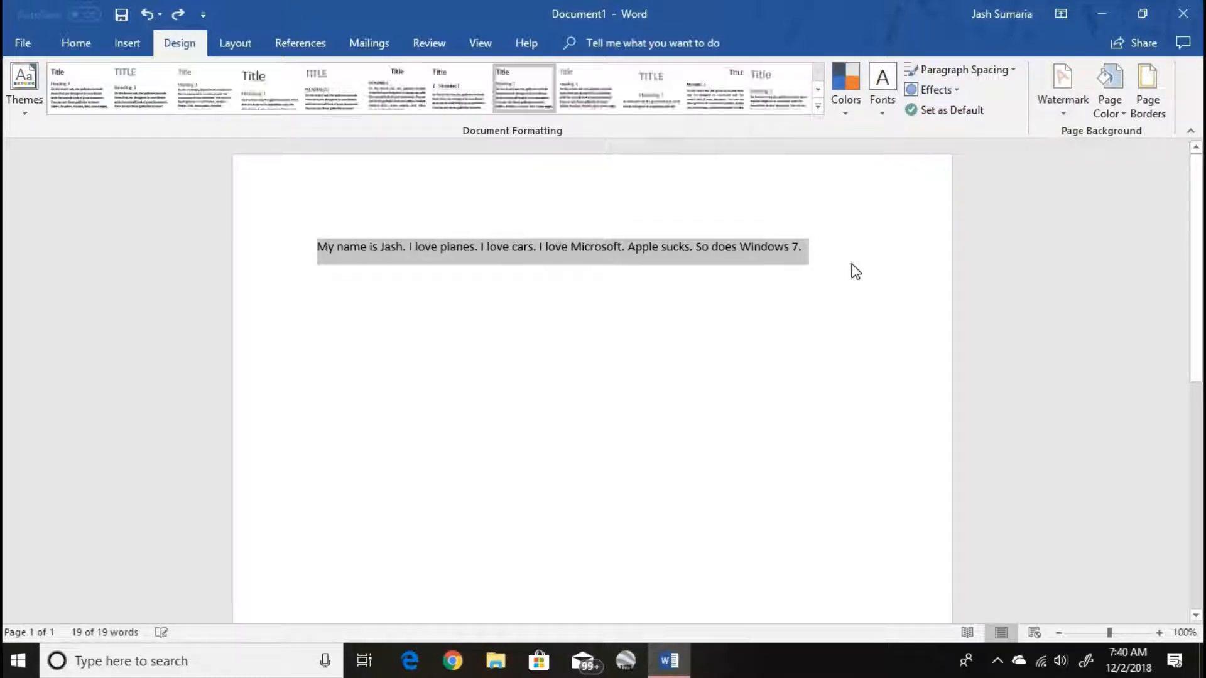
key(ctrl+z)
key(ctrl+z)
key(ctrl+z)
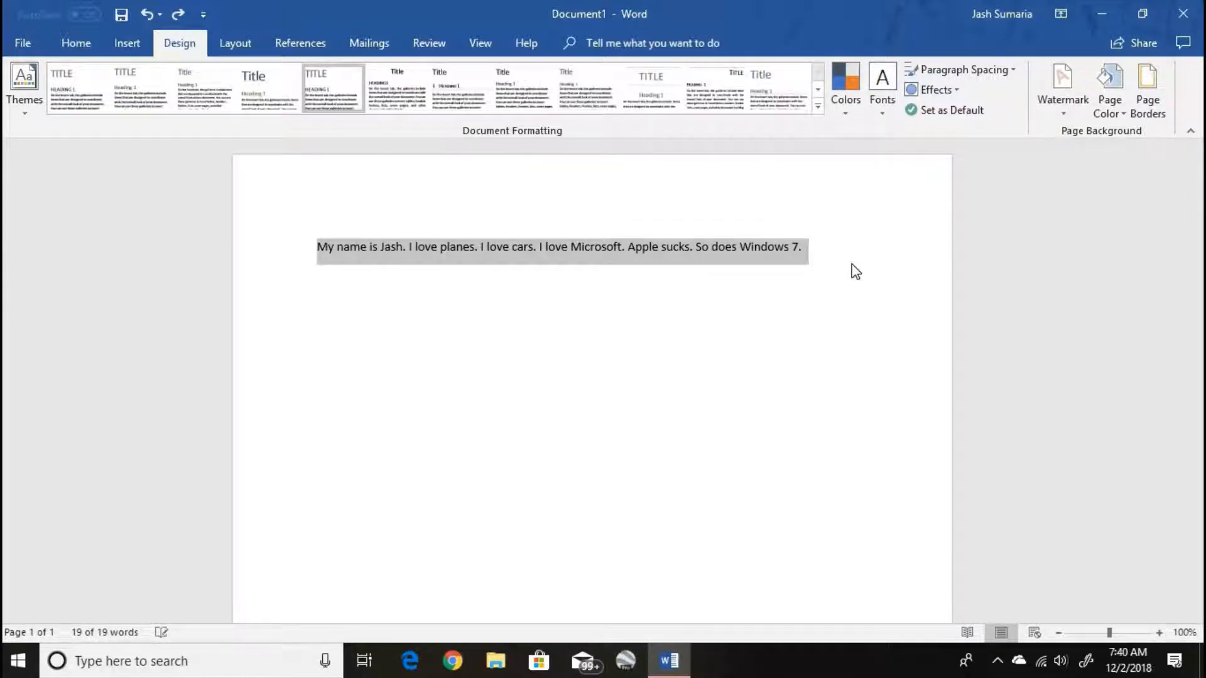
key(ctrl+z)
key(ctrl+z)
key(ctrl+z)
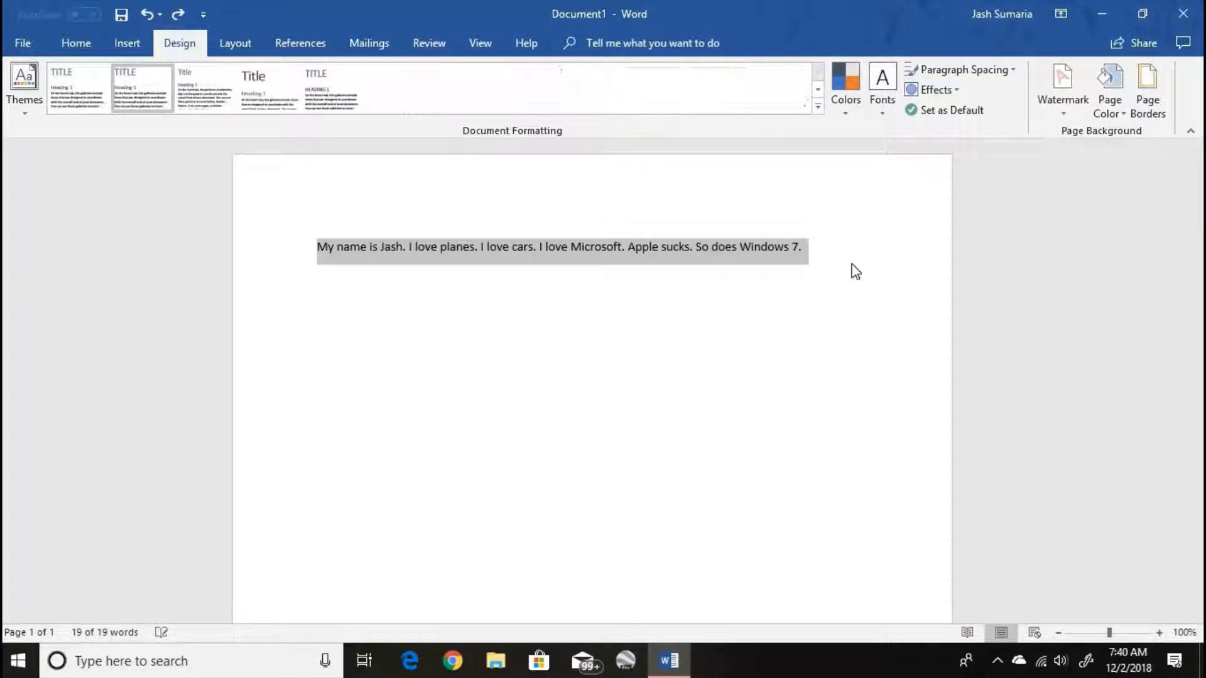
key(ctrl+z)
key(ctrl+z)
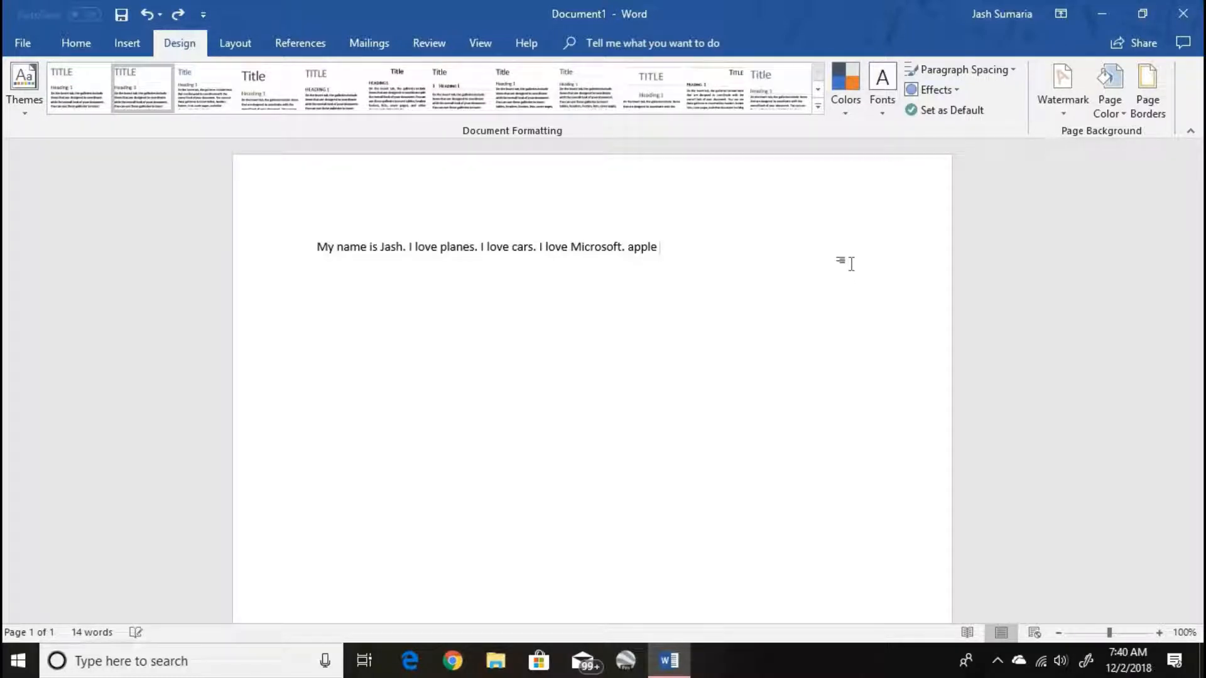
- Set the document's paragraph spacing to Compact and browse the theme effects
click(944, 73)
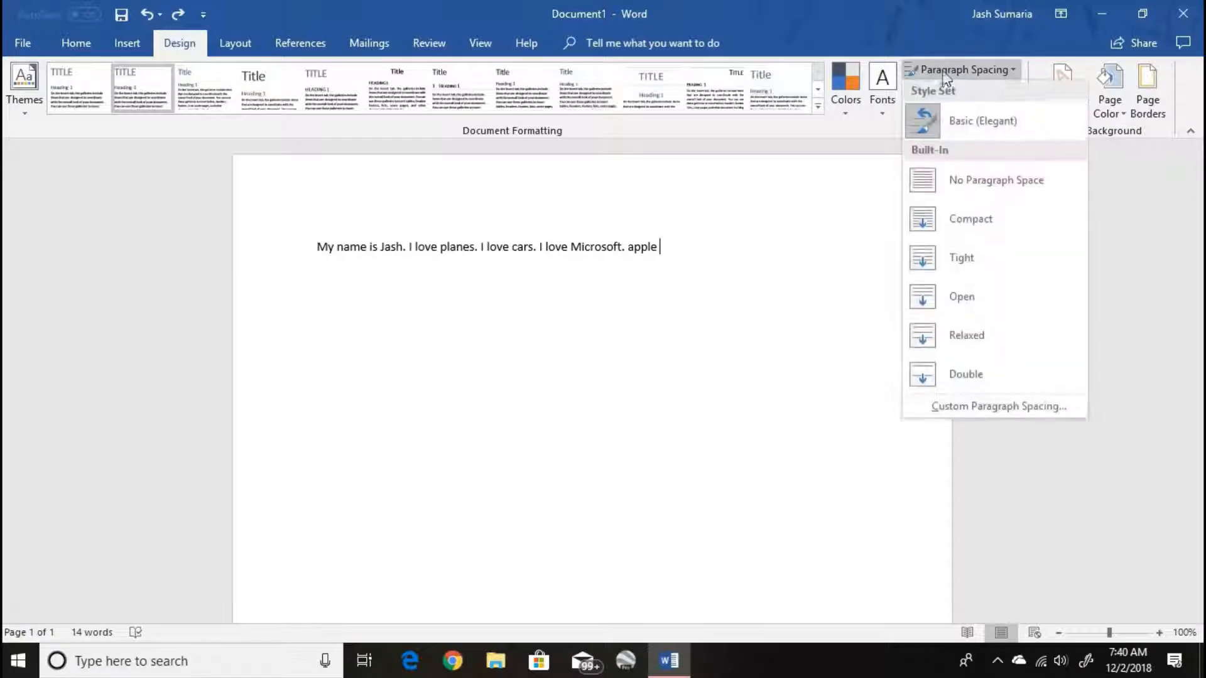
click(997, 230)
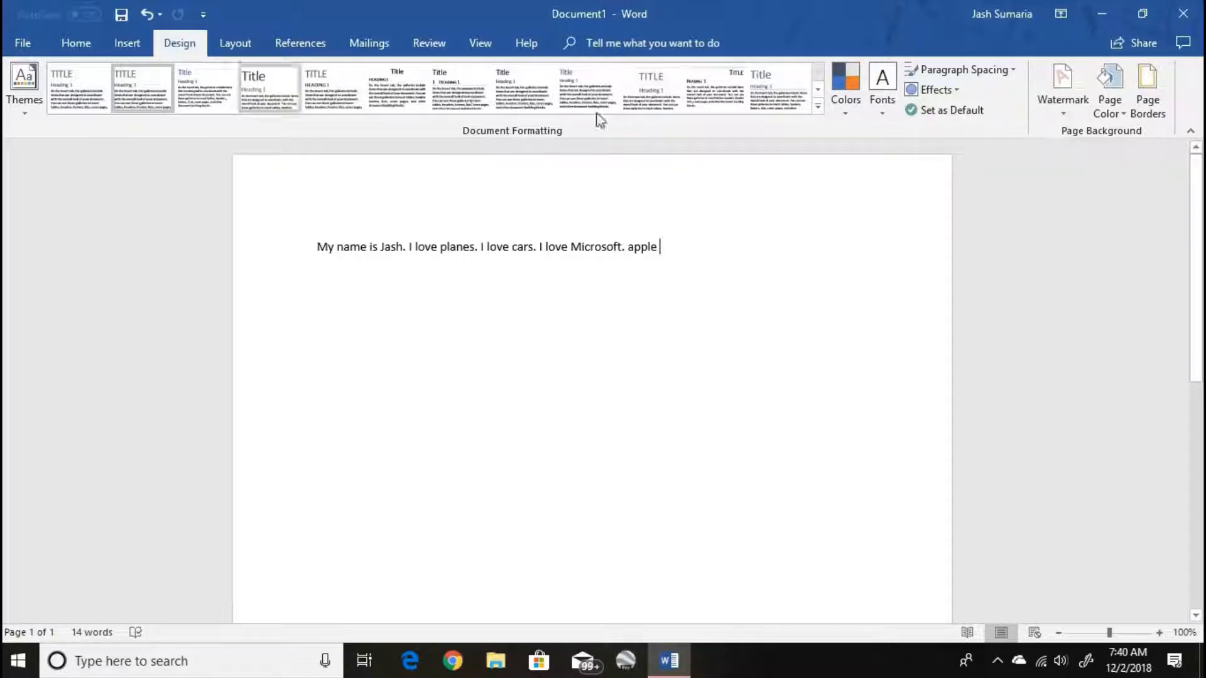
click(959, 89)
click(992, 141)
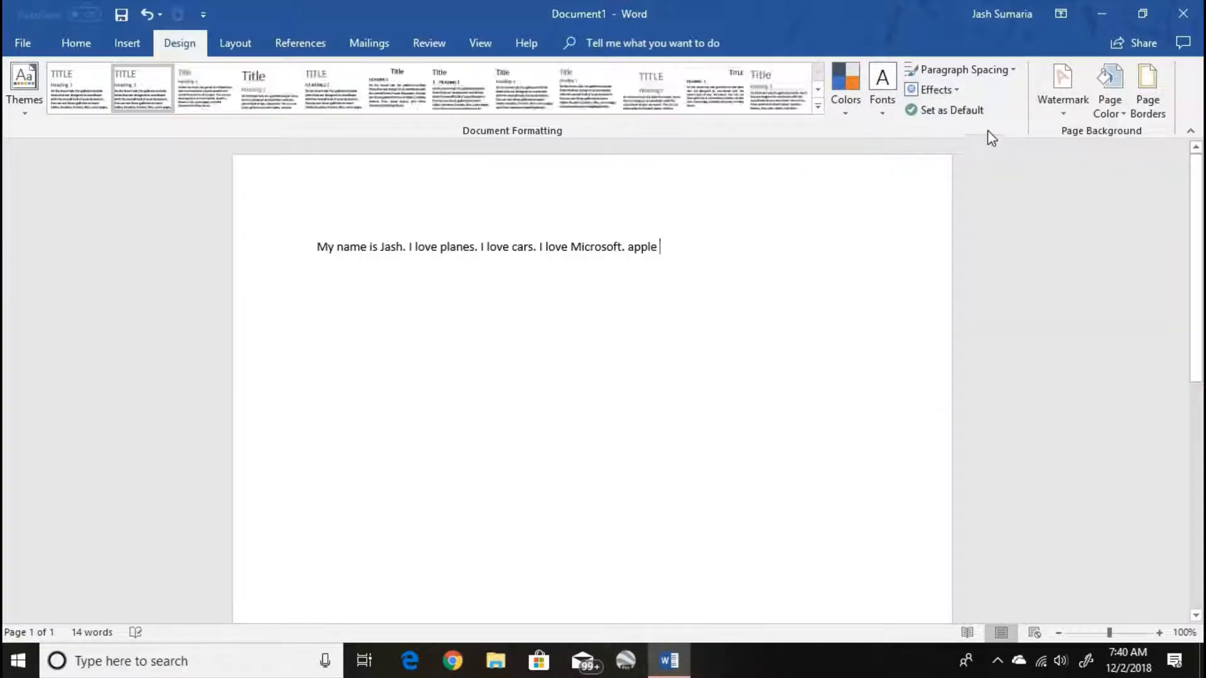
- Apply the ninth style set in the visible row, and decline making the current formatting the default for new documents
click(570, 80)
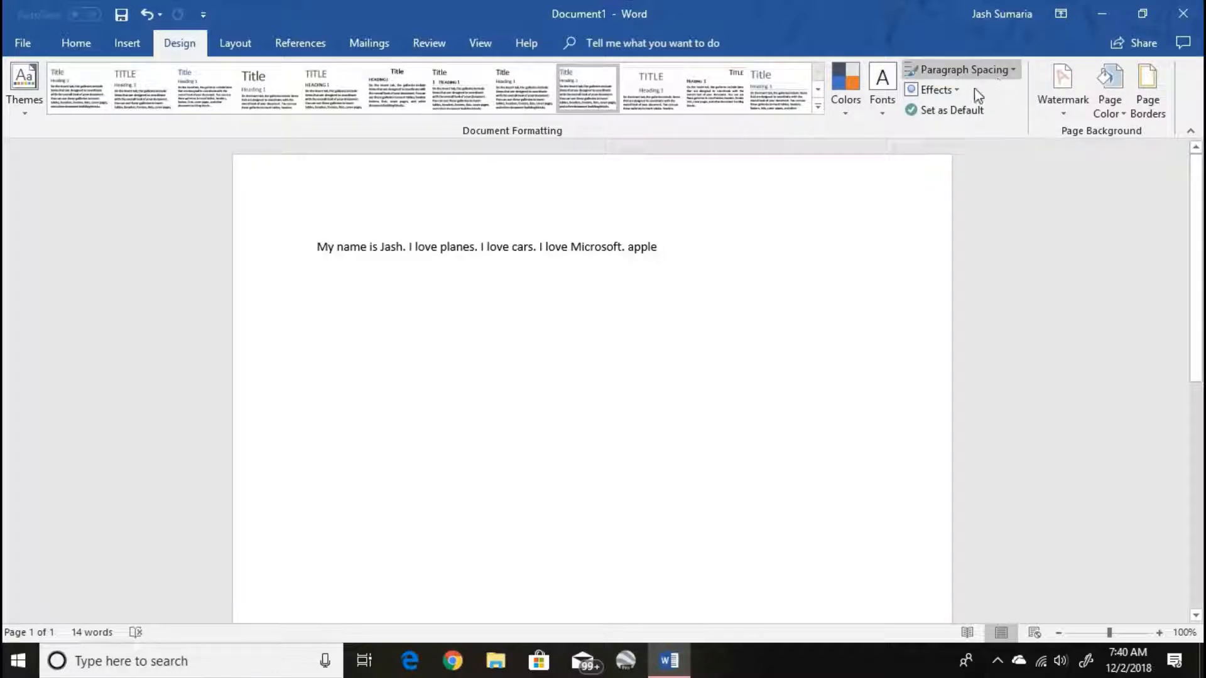
click(957, 92)
click(782, 130)
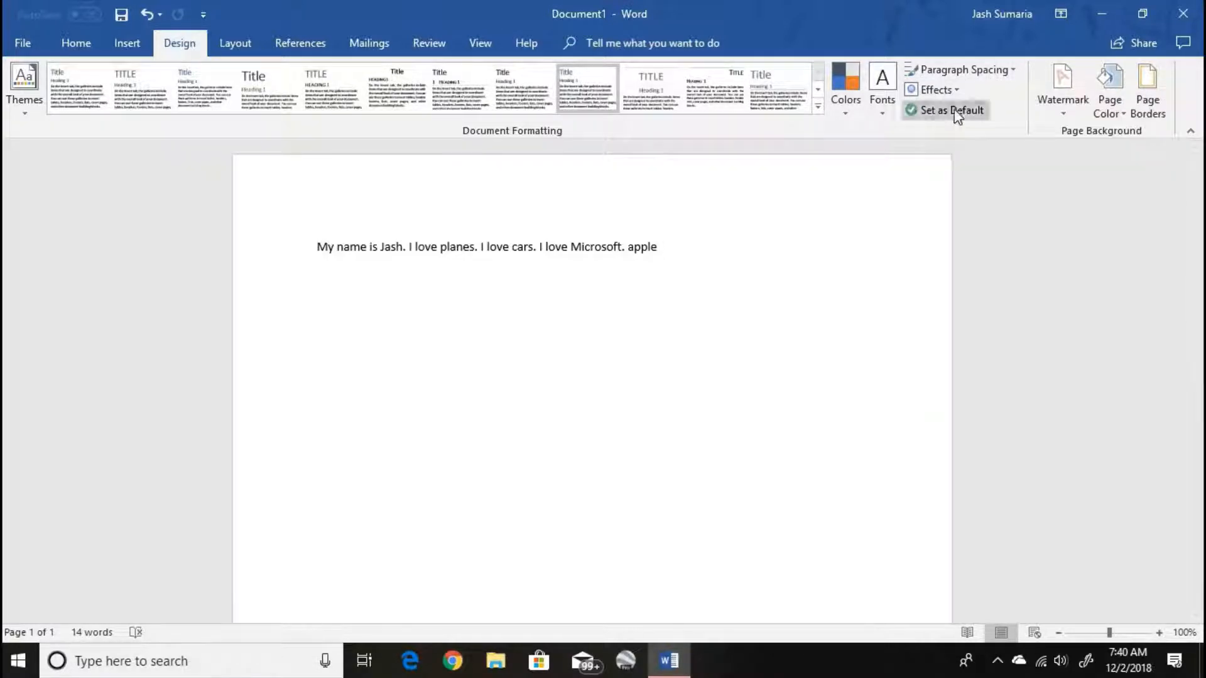
click(953, 111)
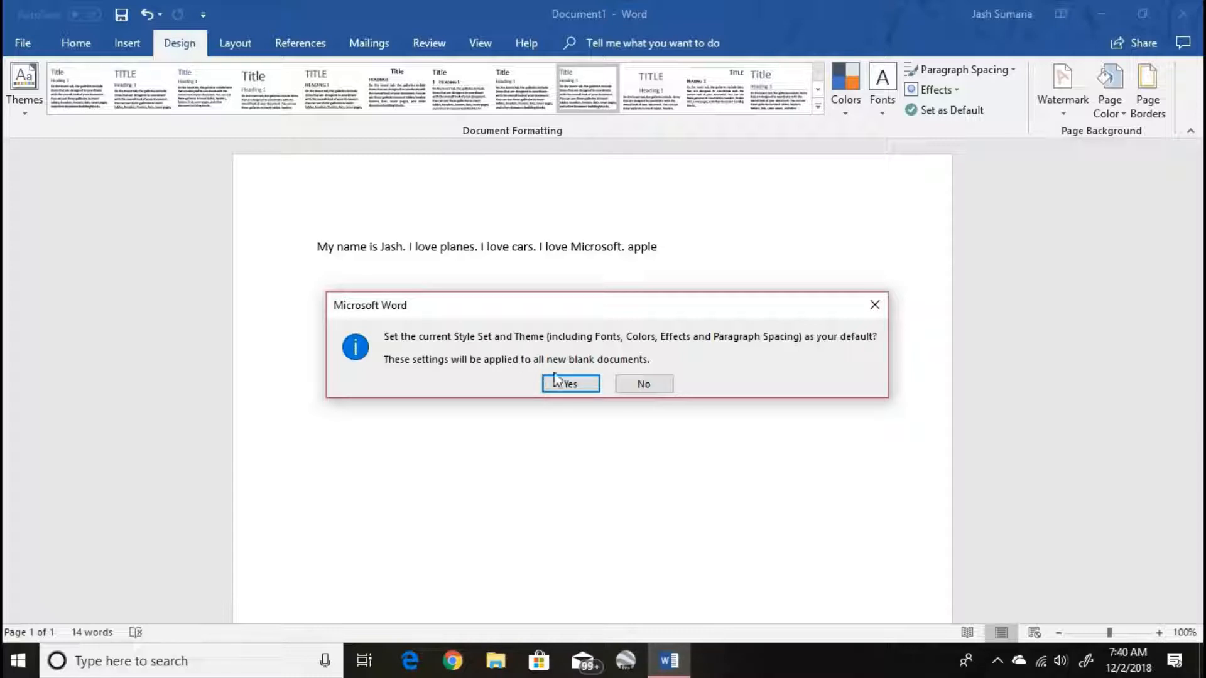
click(638, 382)
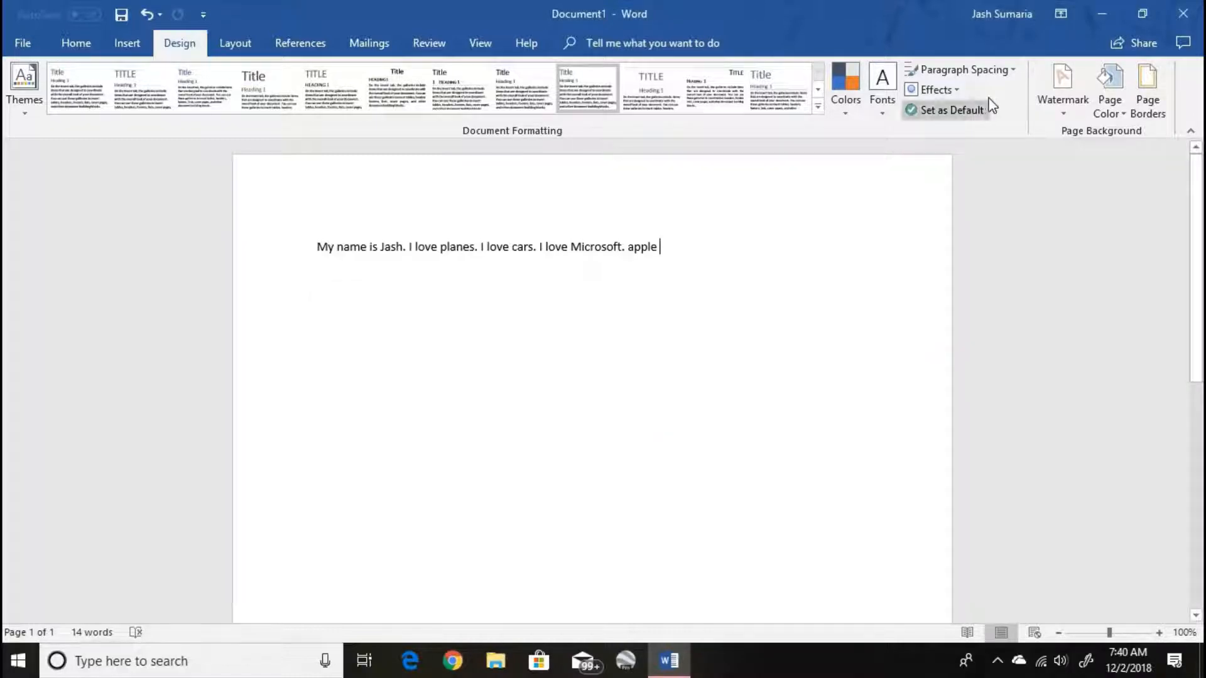
- Add a custom diagonal, semitransparent text watermark with the author's full name in Calibri
click(1065, 100)
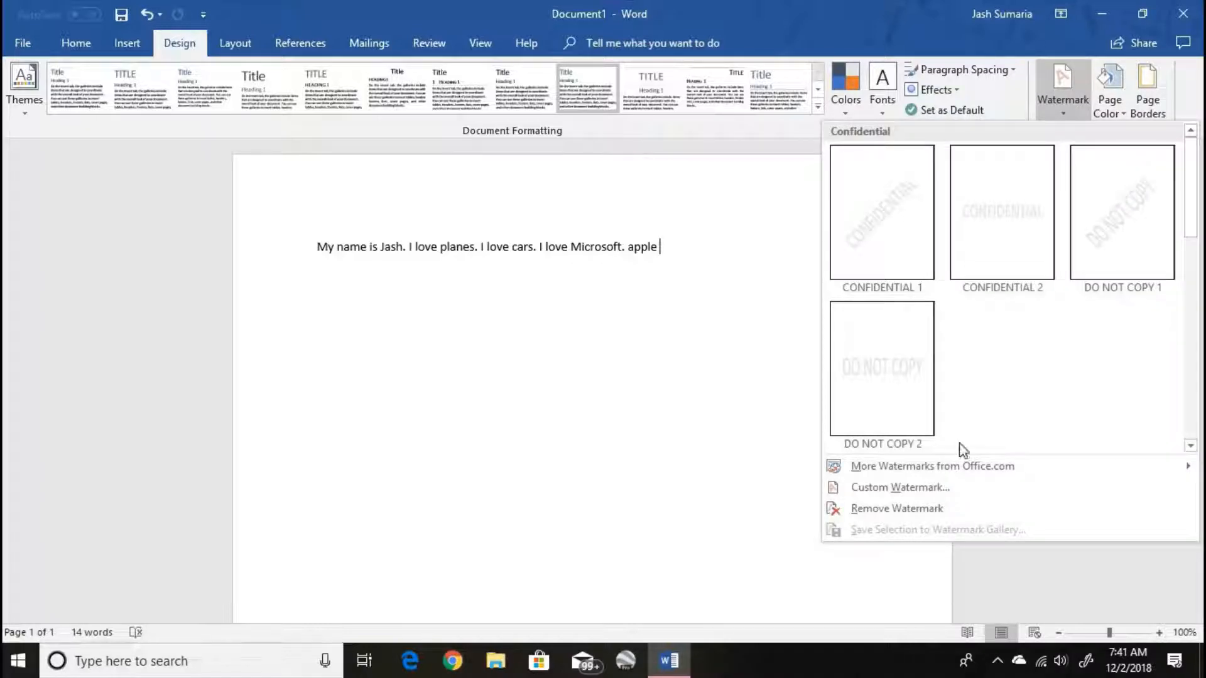
click(958, 485)
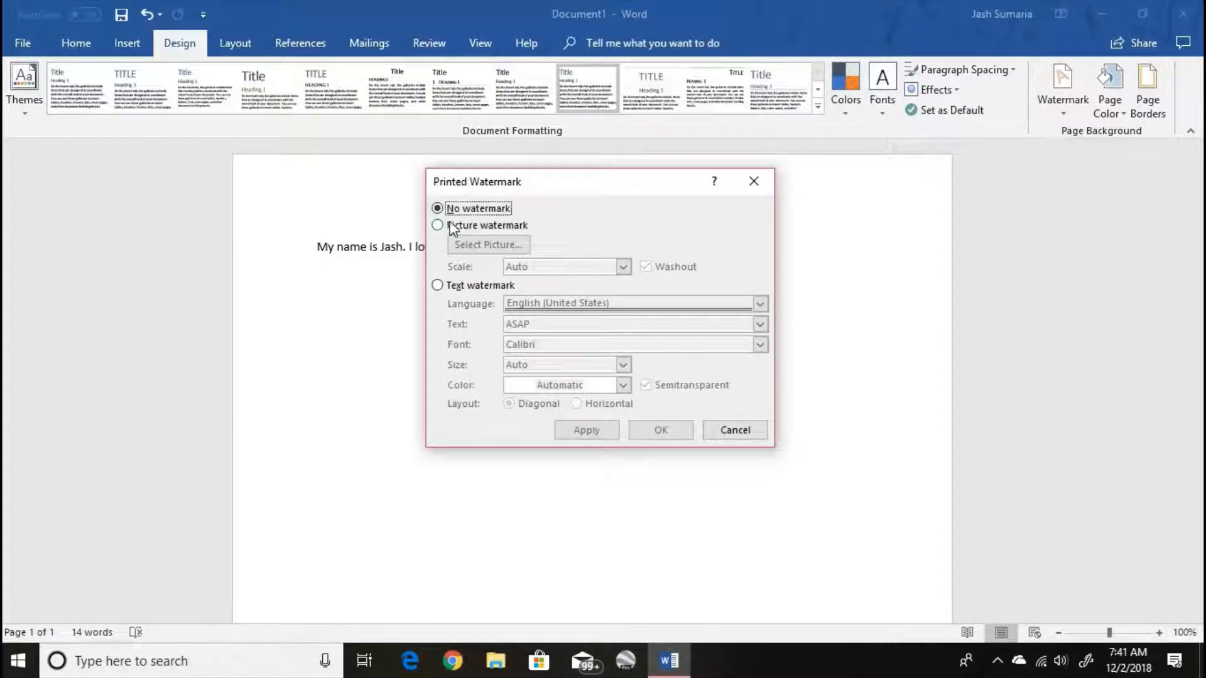
click(437, 226)
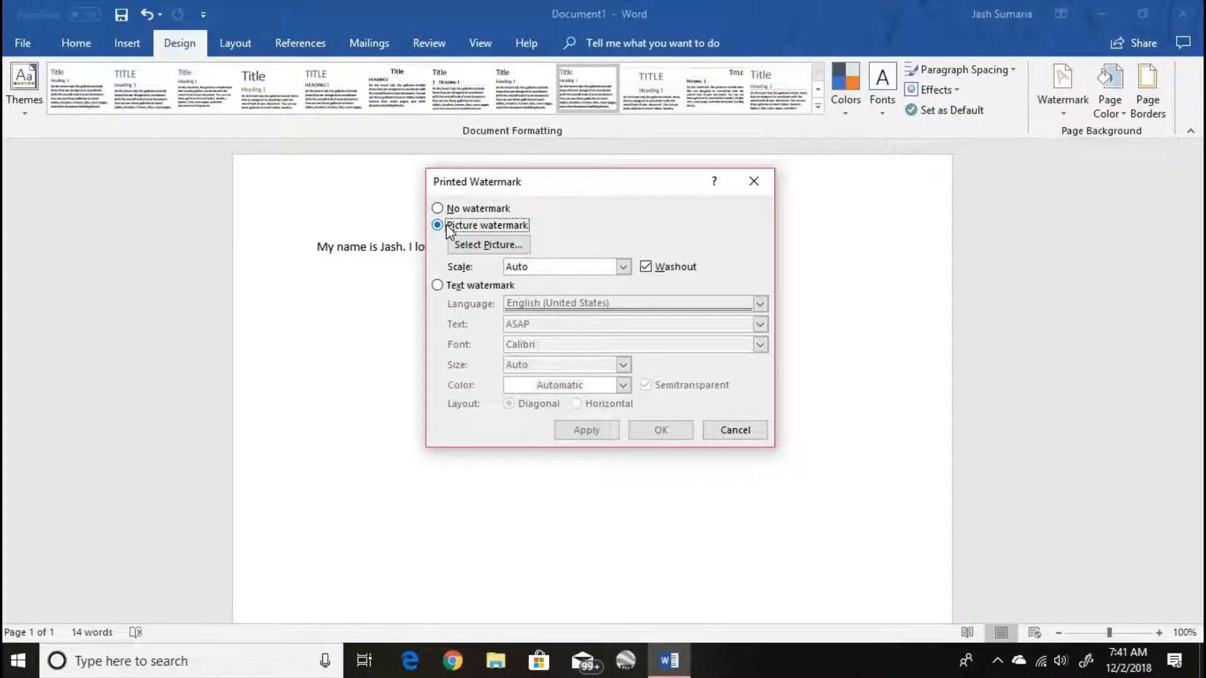
click(438, 286)
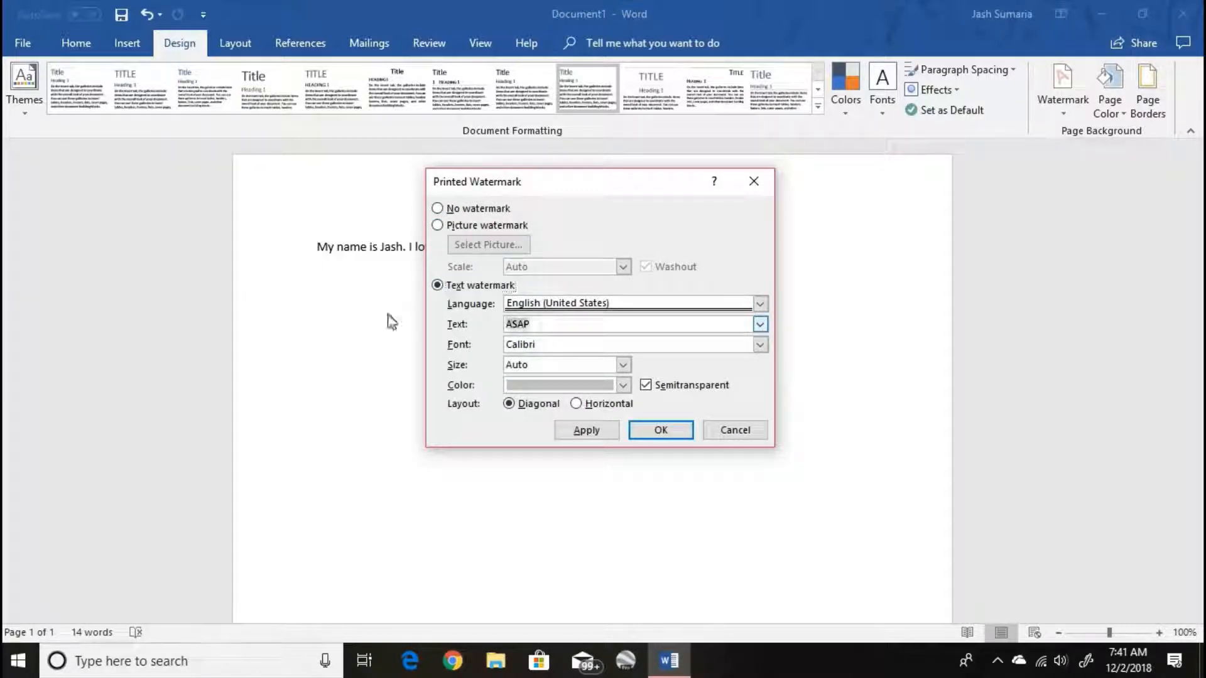
text(Jash Sumaria)
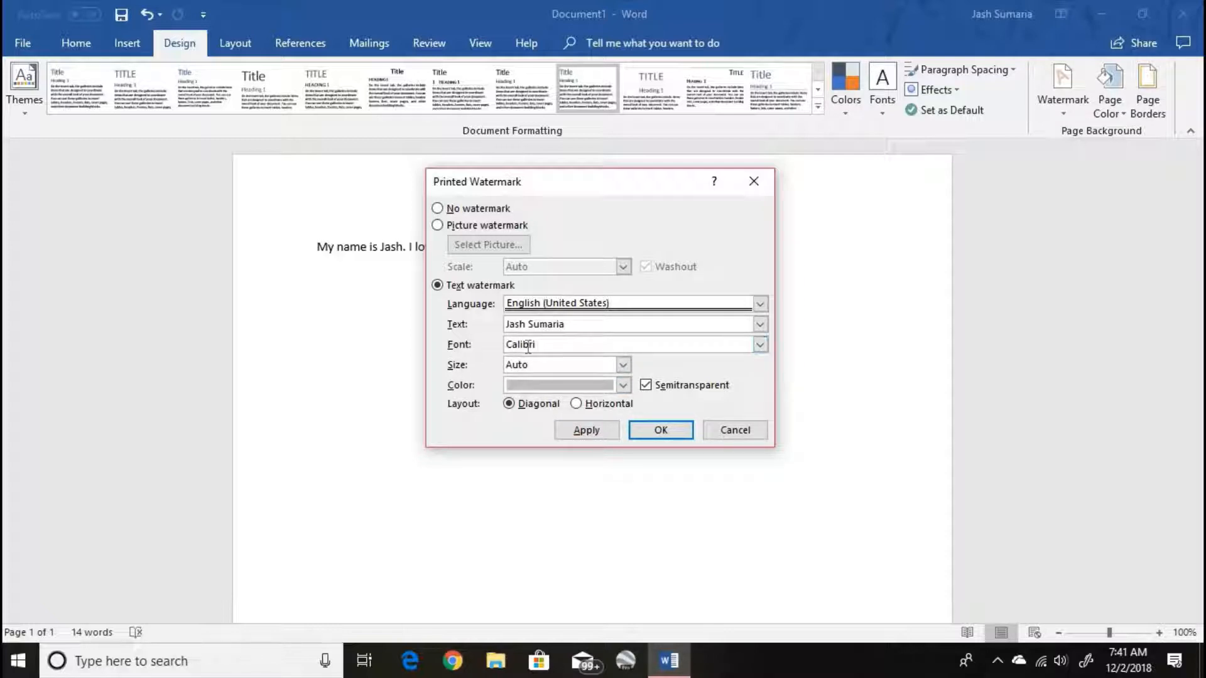
click(650, 432)
mouse_move(1202, 170)
mouse_down()
mouse_move(1202, 276)
mouse_move(1202, 173)
mouse_up()
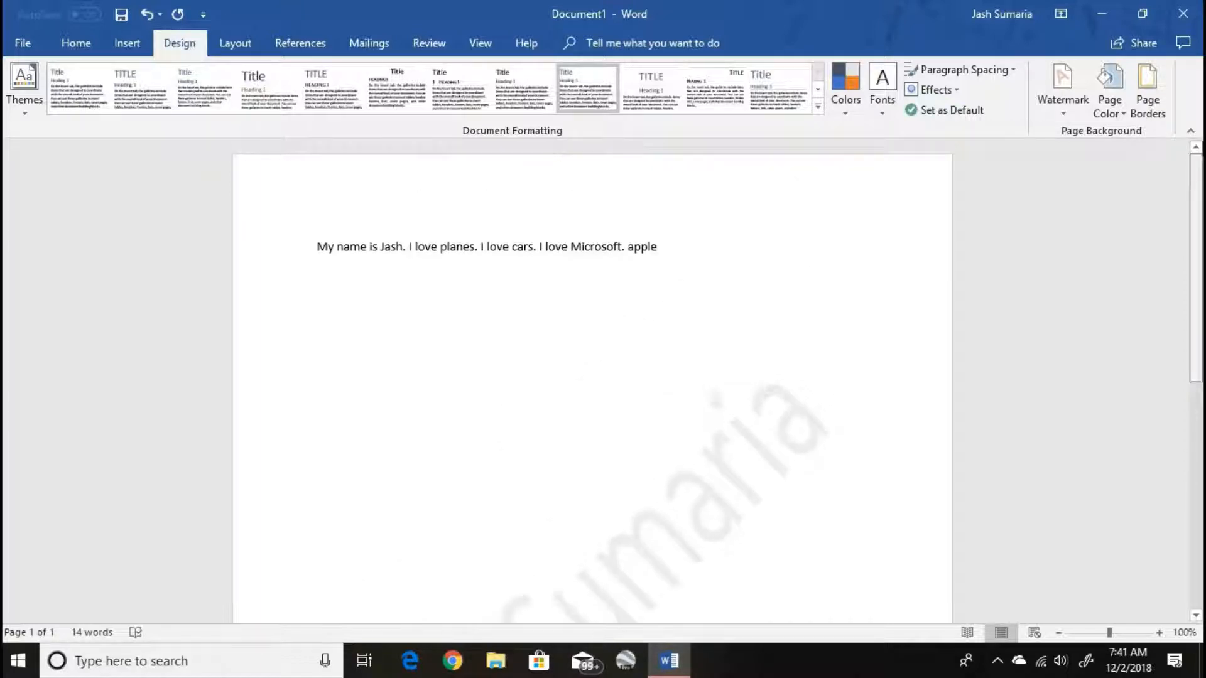
- Delete the entire introductory line of text from the page
key(BackSpace)
key(BackSpace)
key(BackSpace)
key(BackSpace)
key(BackSpace)
key(BackSpace)
key(BackSpace)
key(BackSpace)
key(BackSpace)
key(BackSpace)
key(BackSpace)
key(BackSpace)
key(BackSpace)
key(BackSpace)
key(BackSpace)
key(BackSpace)
key(BackSpace)
key(BackSpace)
key(BackSpace)
key(BackSpace)
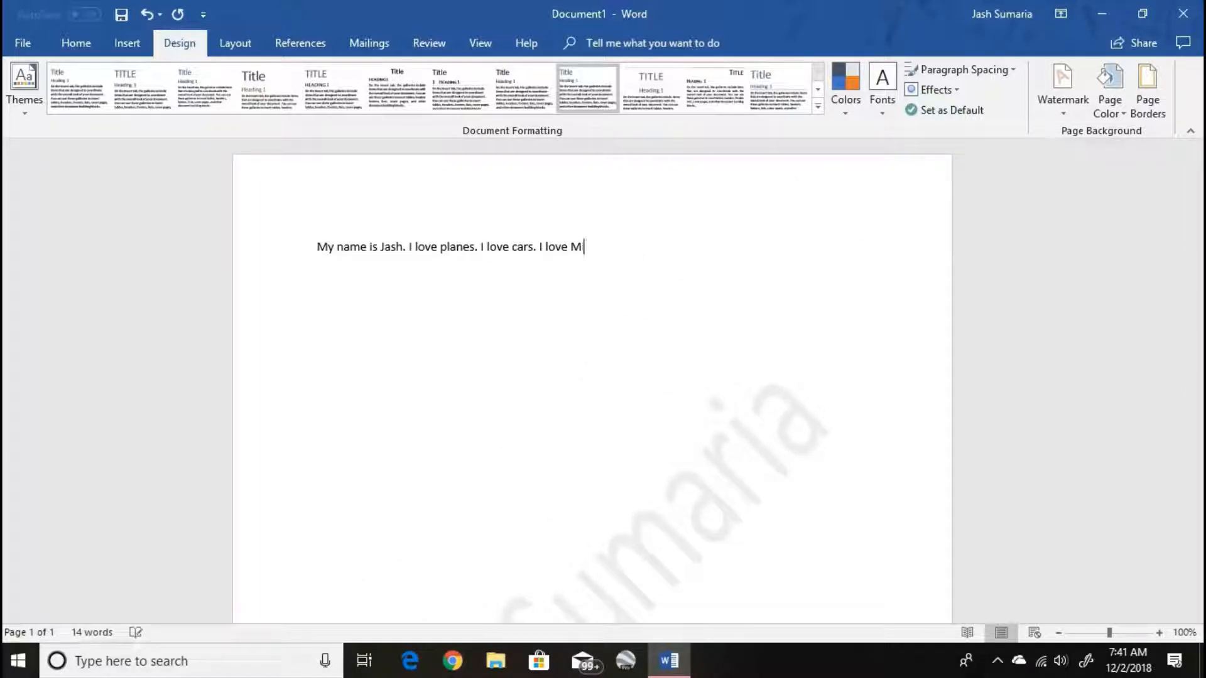
key(BackSpace)
key(BackSpace)
key(BackSpace)
key(BackSpace)
key(BackSpace)
key(BackSpace)
key(BackSpace)
key(BackSpace)
key(BackSpace)
key(BackSpace)
key(BackSpace)
key(BackSpace)
key(BackSpace)
key(BackSpace)
key(BackSpace)
key(BackSpace)
key(BackSpace)
key(BackSpace)
key(BackSpace)
key(BackSpace)
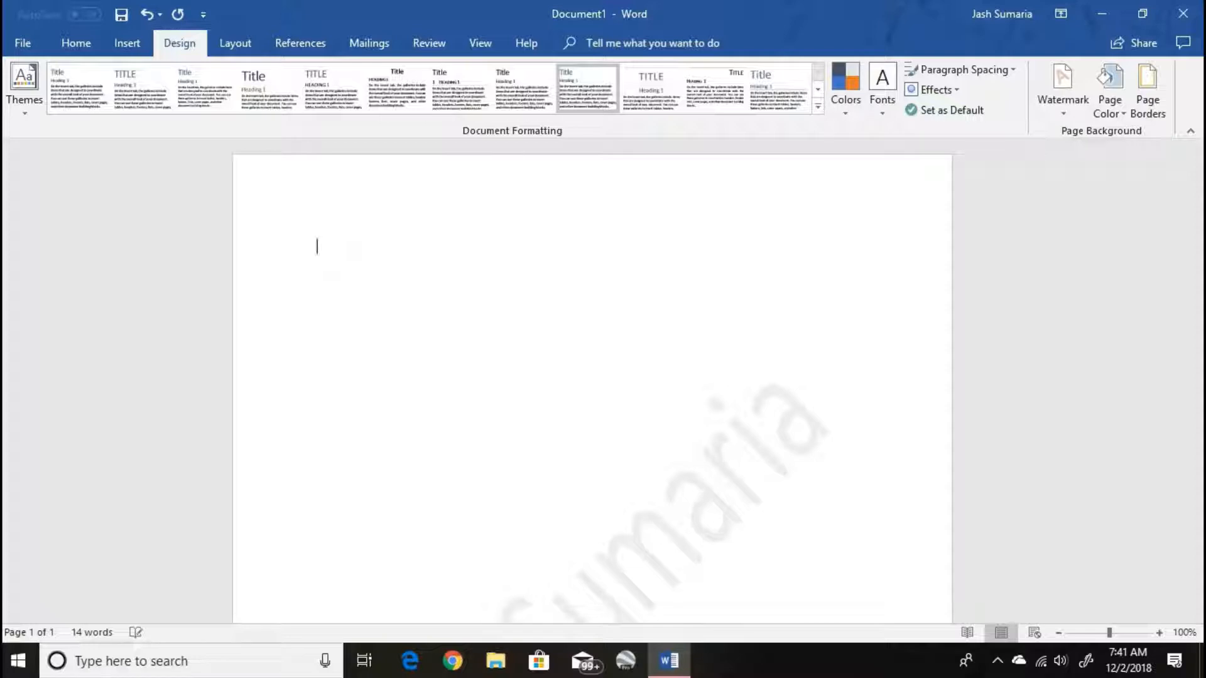
- Add a box page border with the dotted line style to the whole document
click(1124, 94)
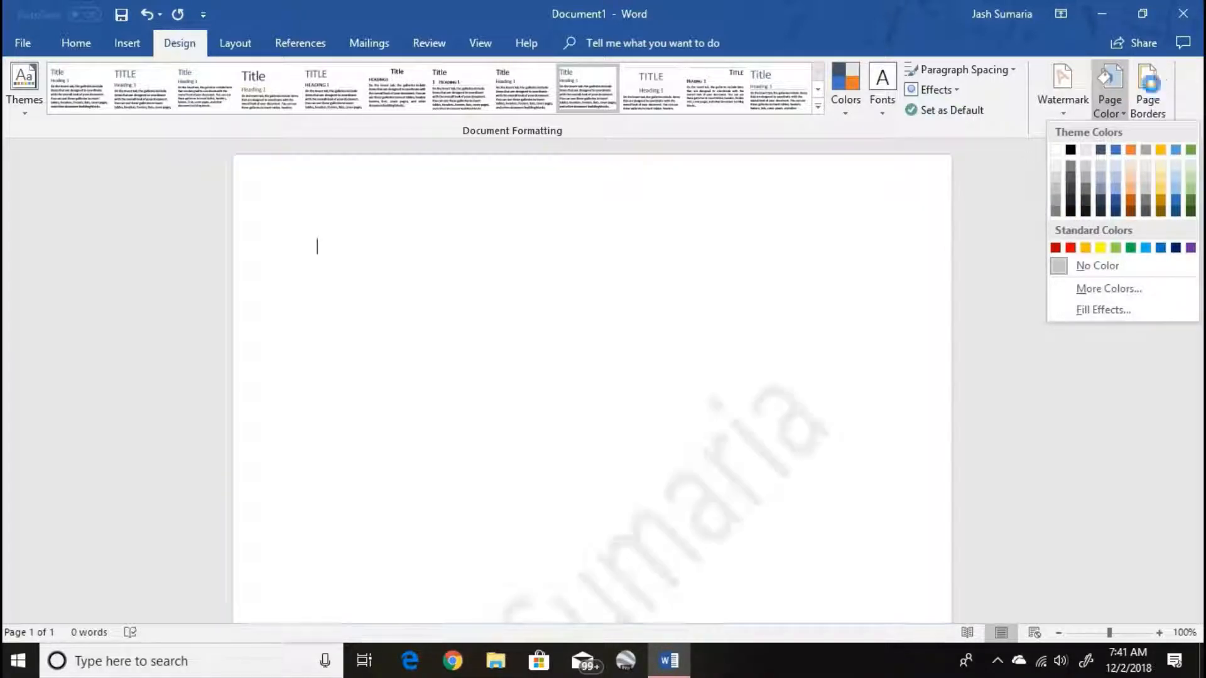
click(1148, 85)
click(409, 260)
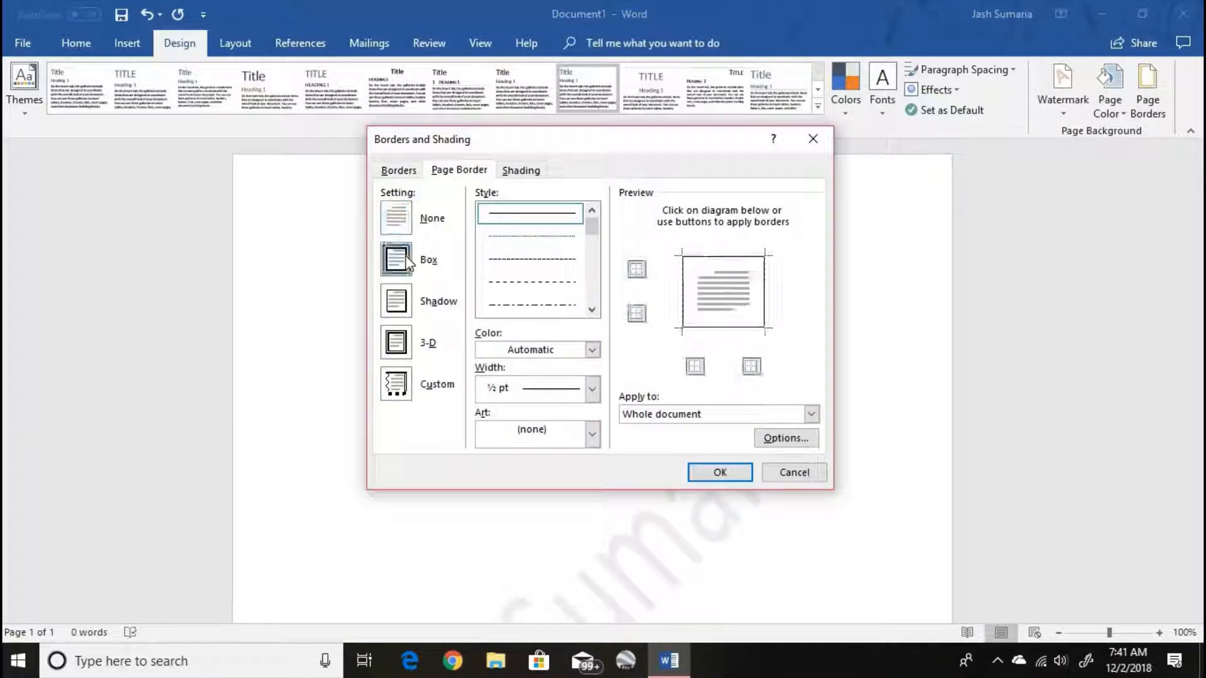
click(511, 238)
click(719, 472)
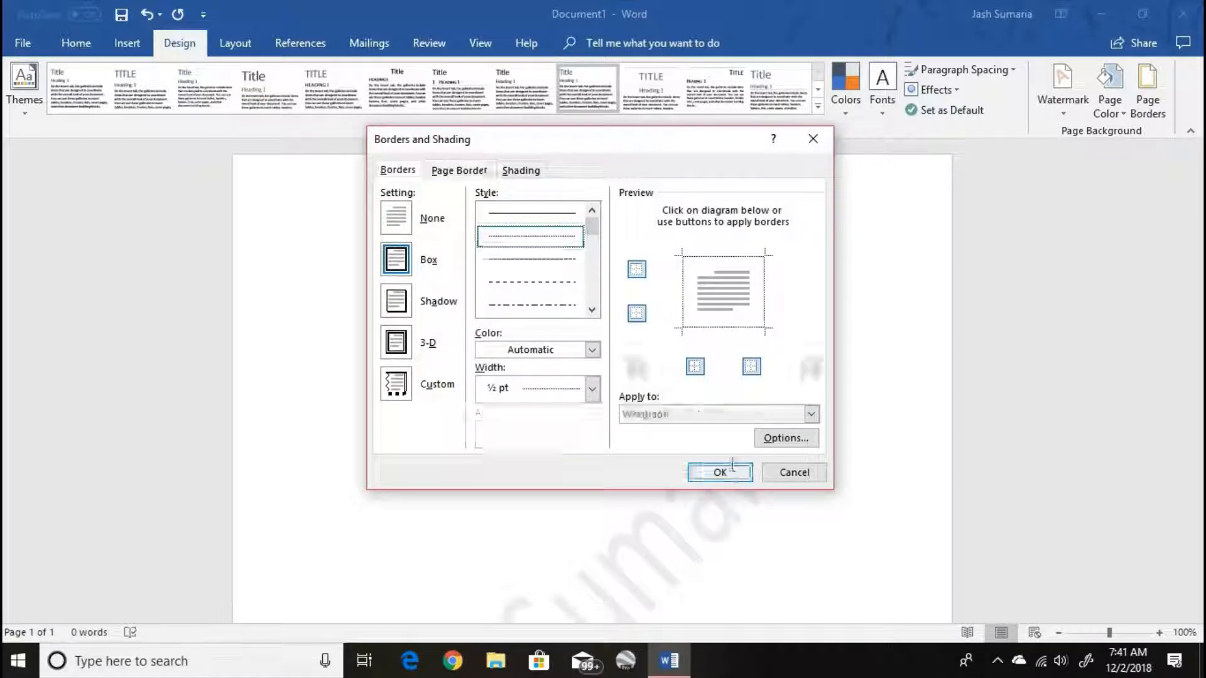
- Change the page border to the 3-D setting with the cupcake art for the whole document
click(1148, 87)
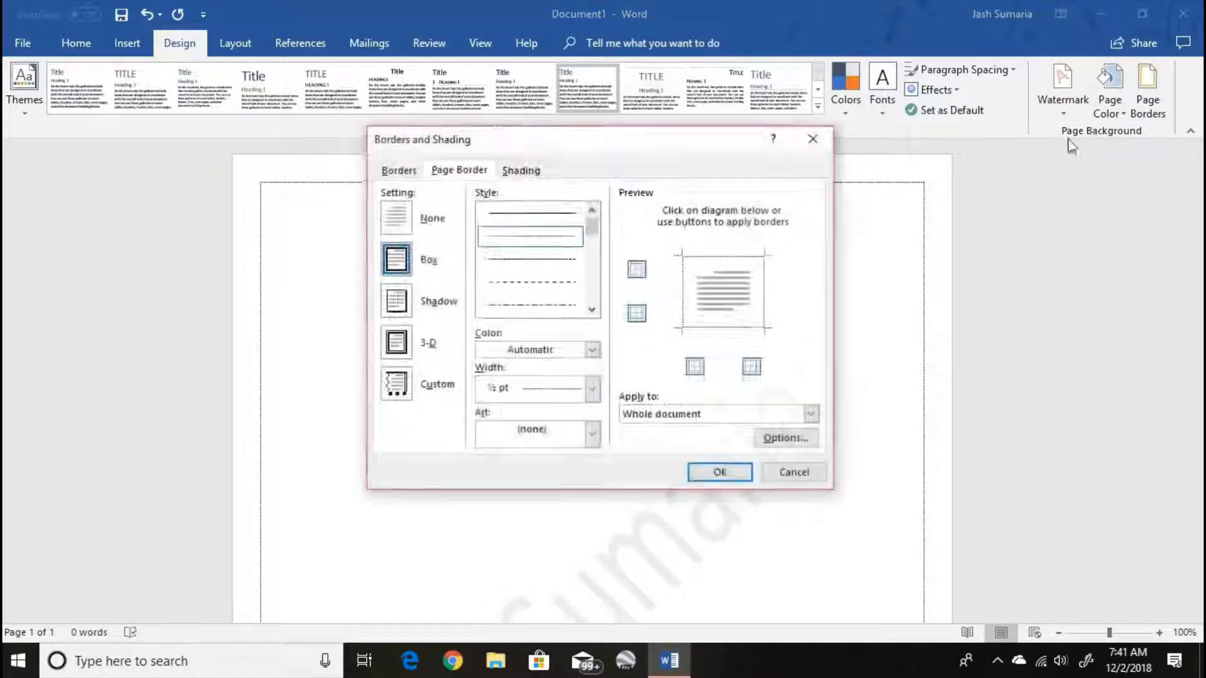
click(396, 301)
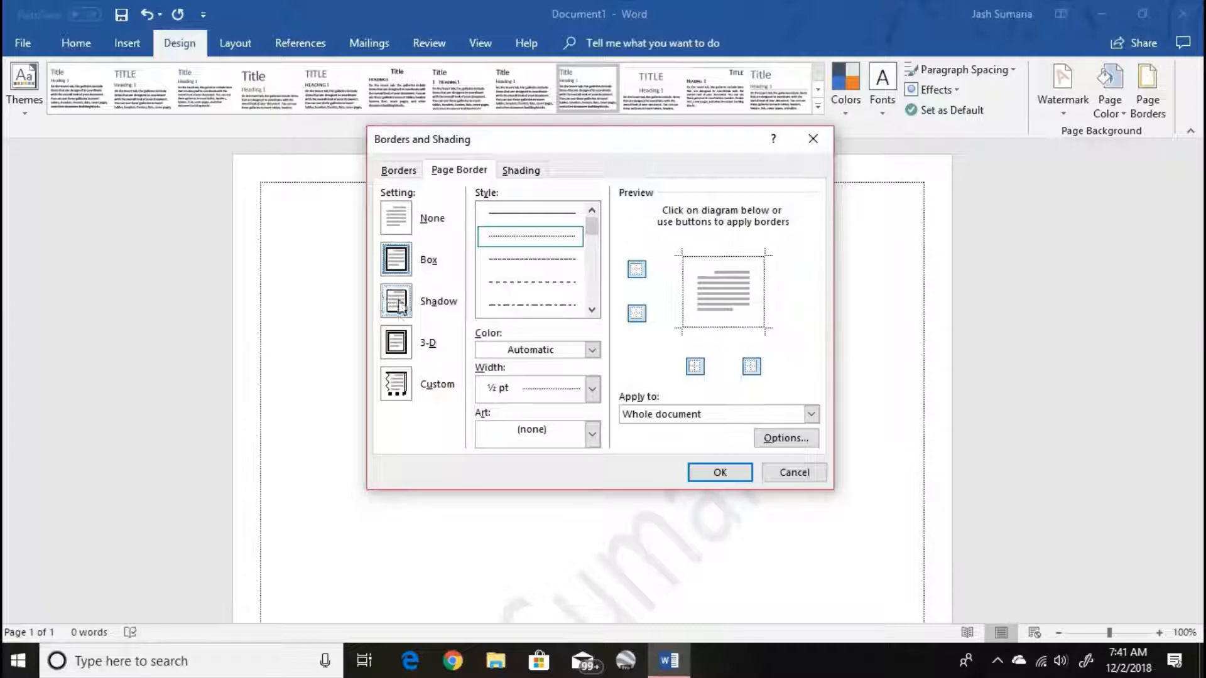
click(397, 342)
click(592, 434)
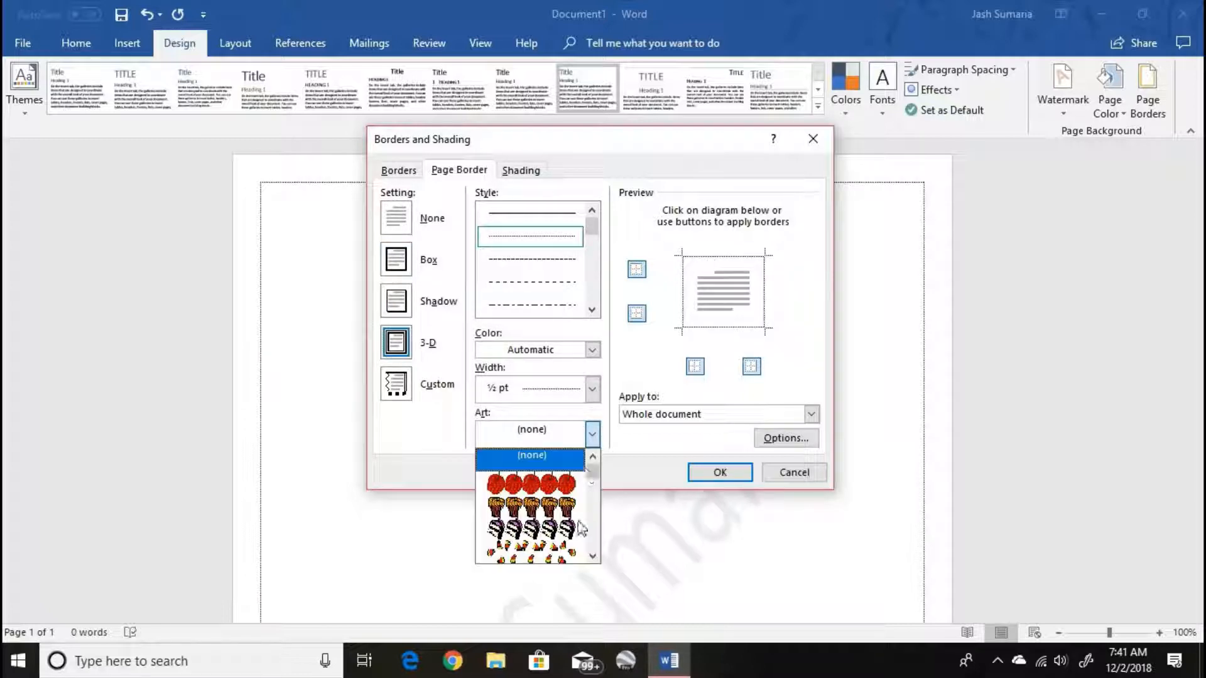
click(572, 508)
click(719, 473)
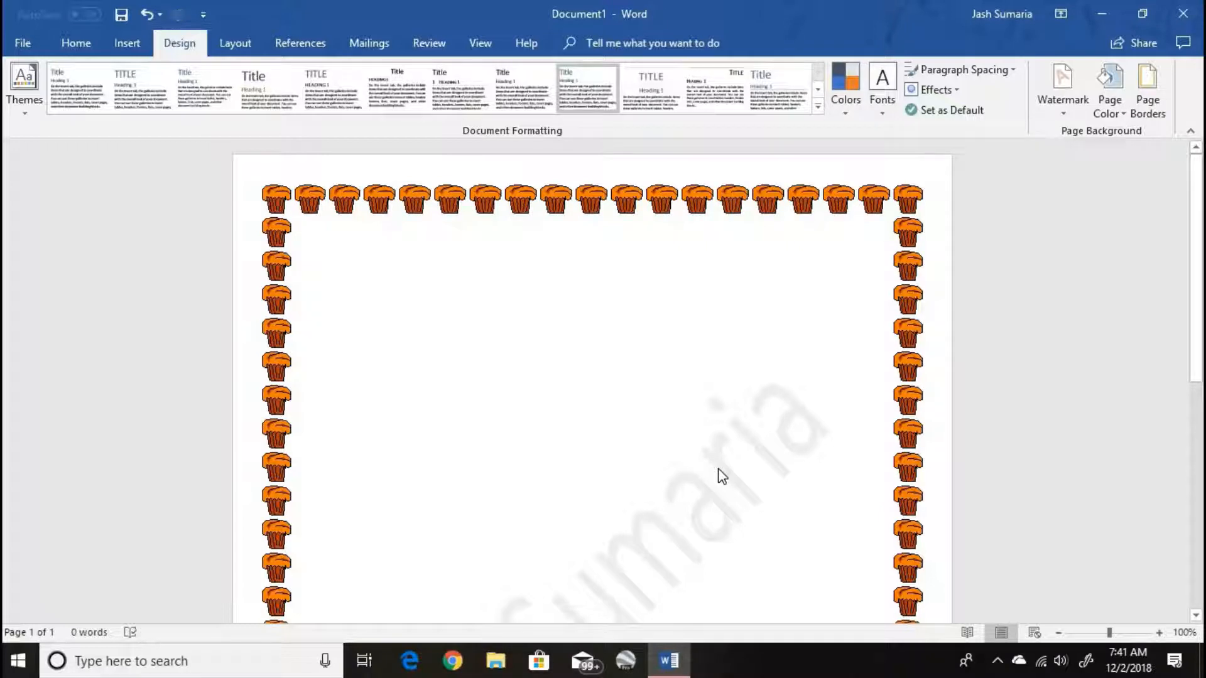
- Undo the page border, and write and delete the trial text "My"
key(ctrl+z)
text(M)
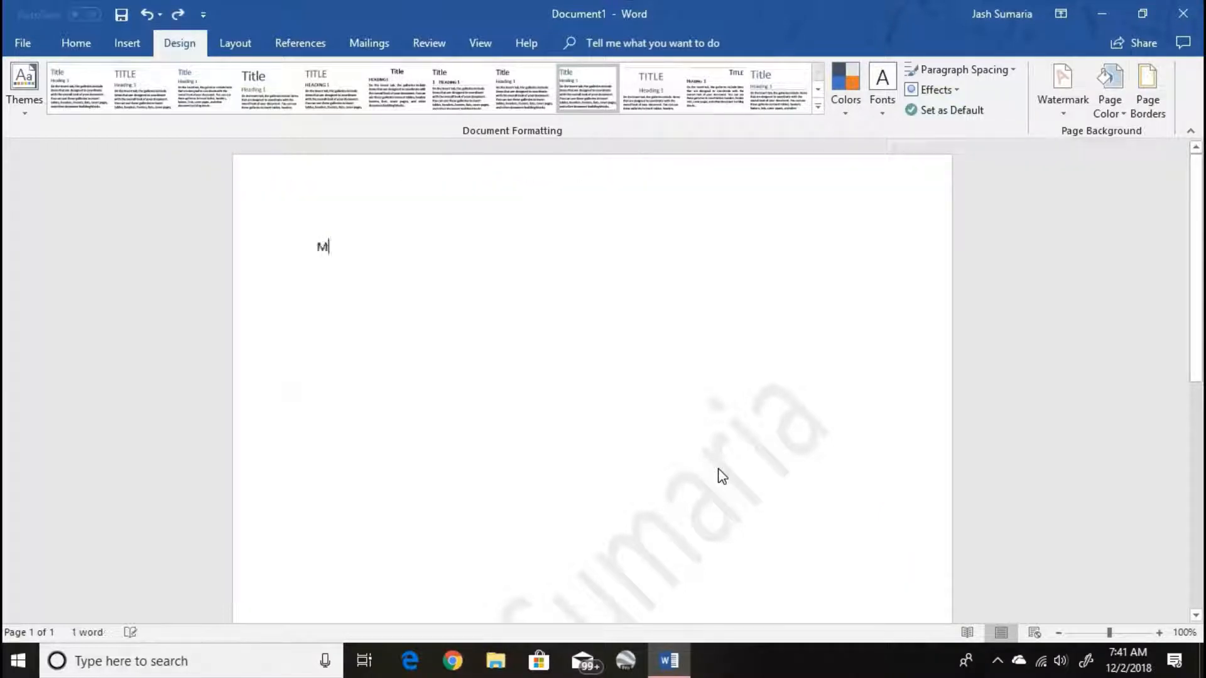
text(y)
key(BackSpace)
key(BackSpace)
click(78, 43)
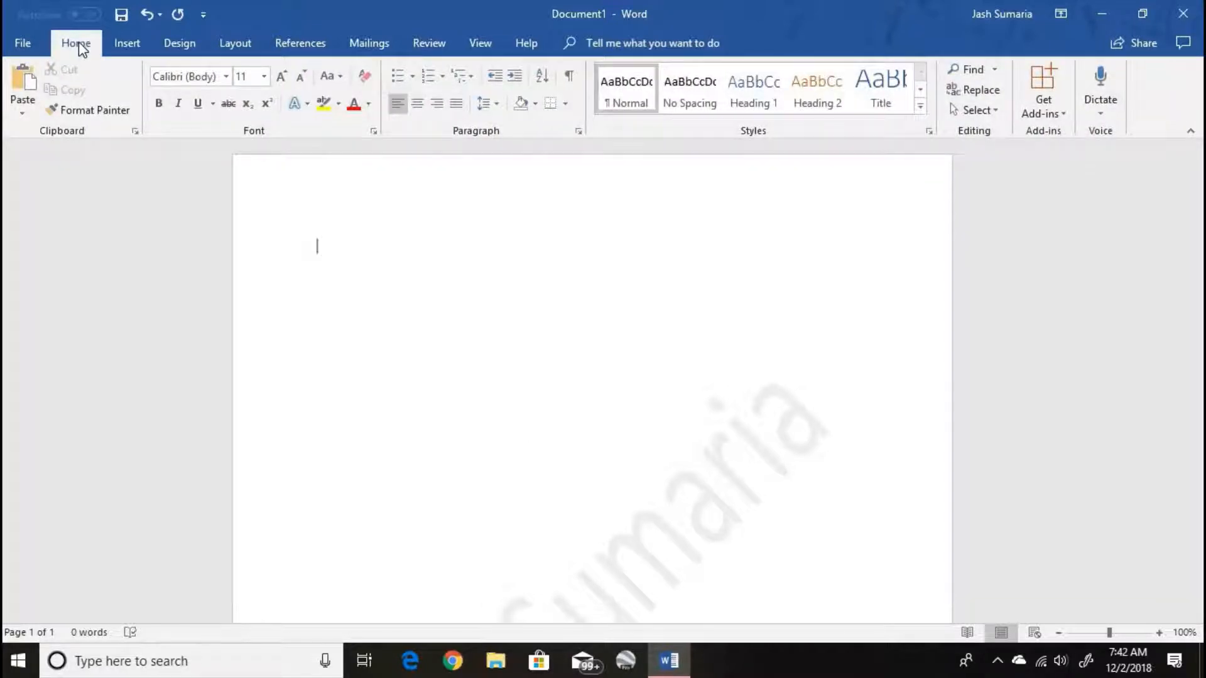